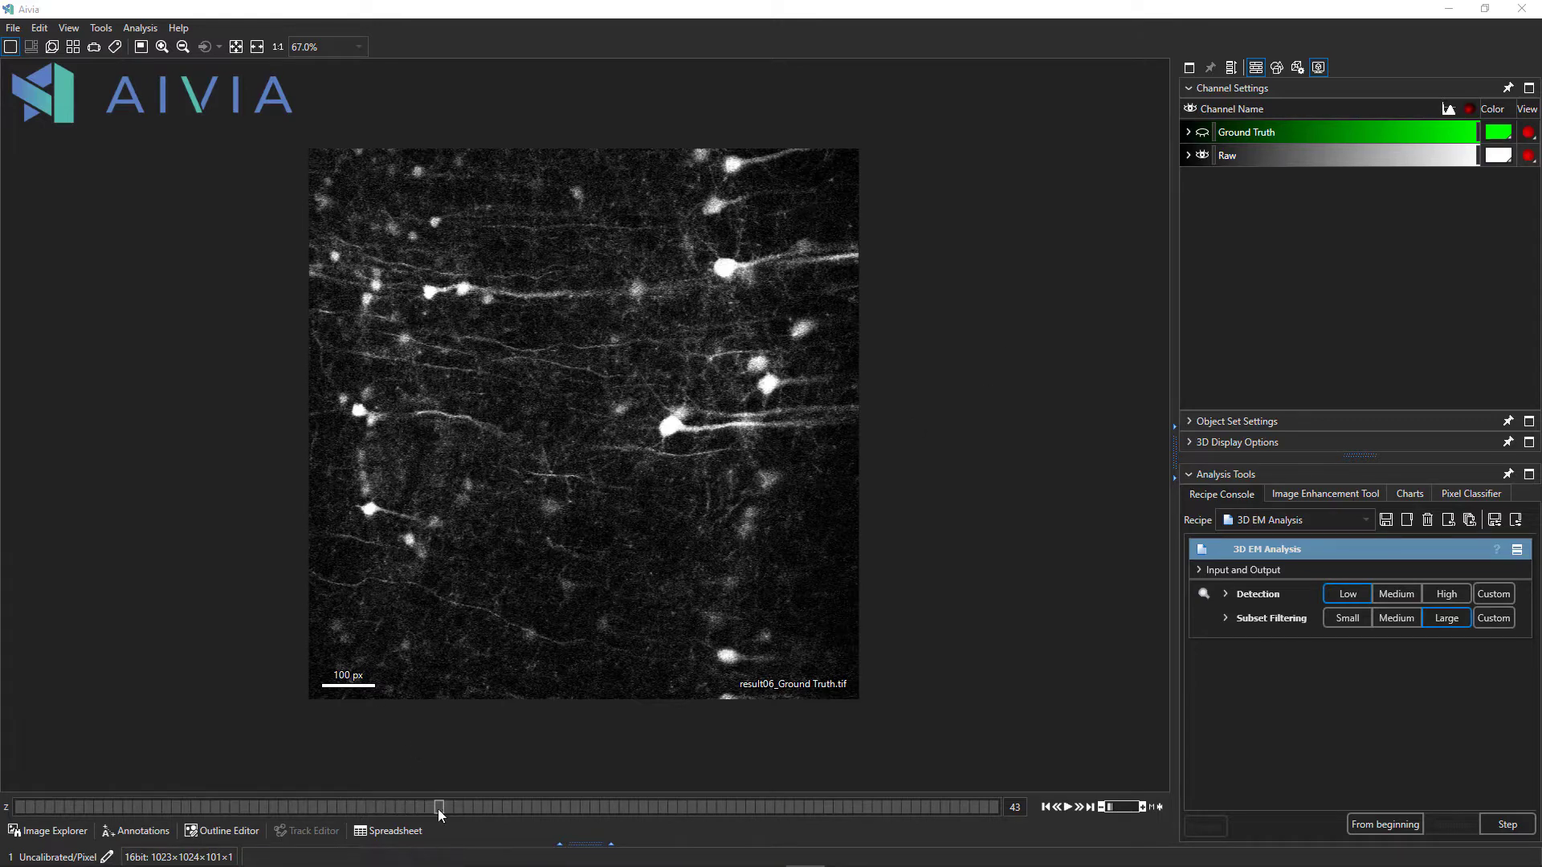
- Compare the noisy Raw channel with the Ground Truth channel across several Z slices and magnifications of the neuron image
left_click(566, 808)
left_click_drag(566, 808, 401, 816)
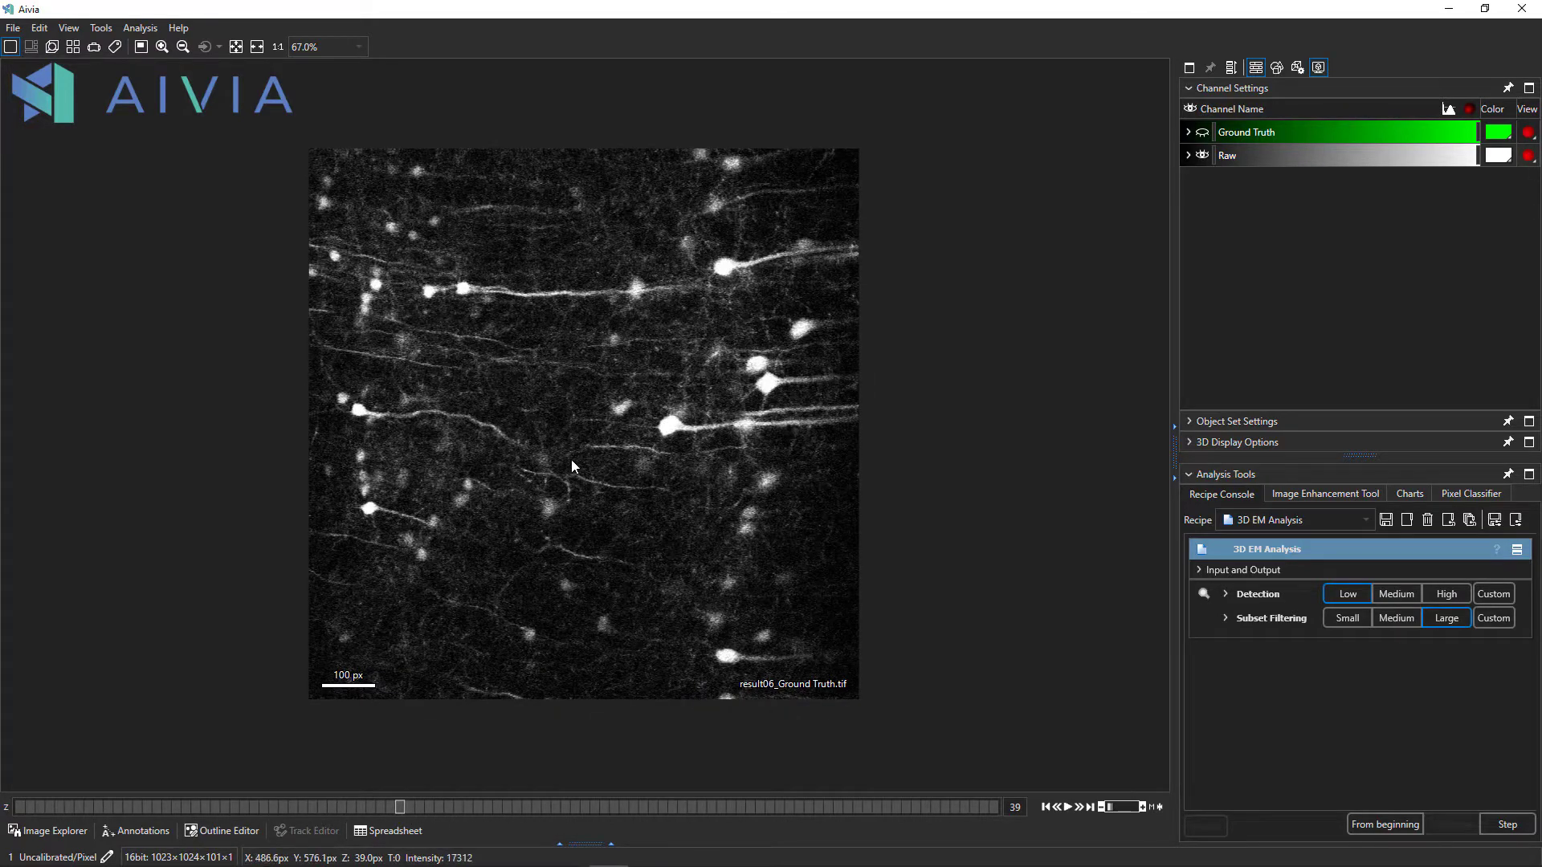
scroll(571, 459, "up", 5)
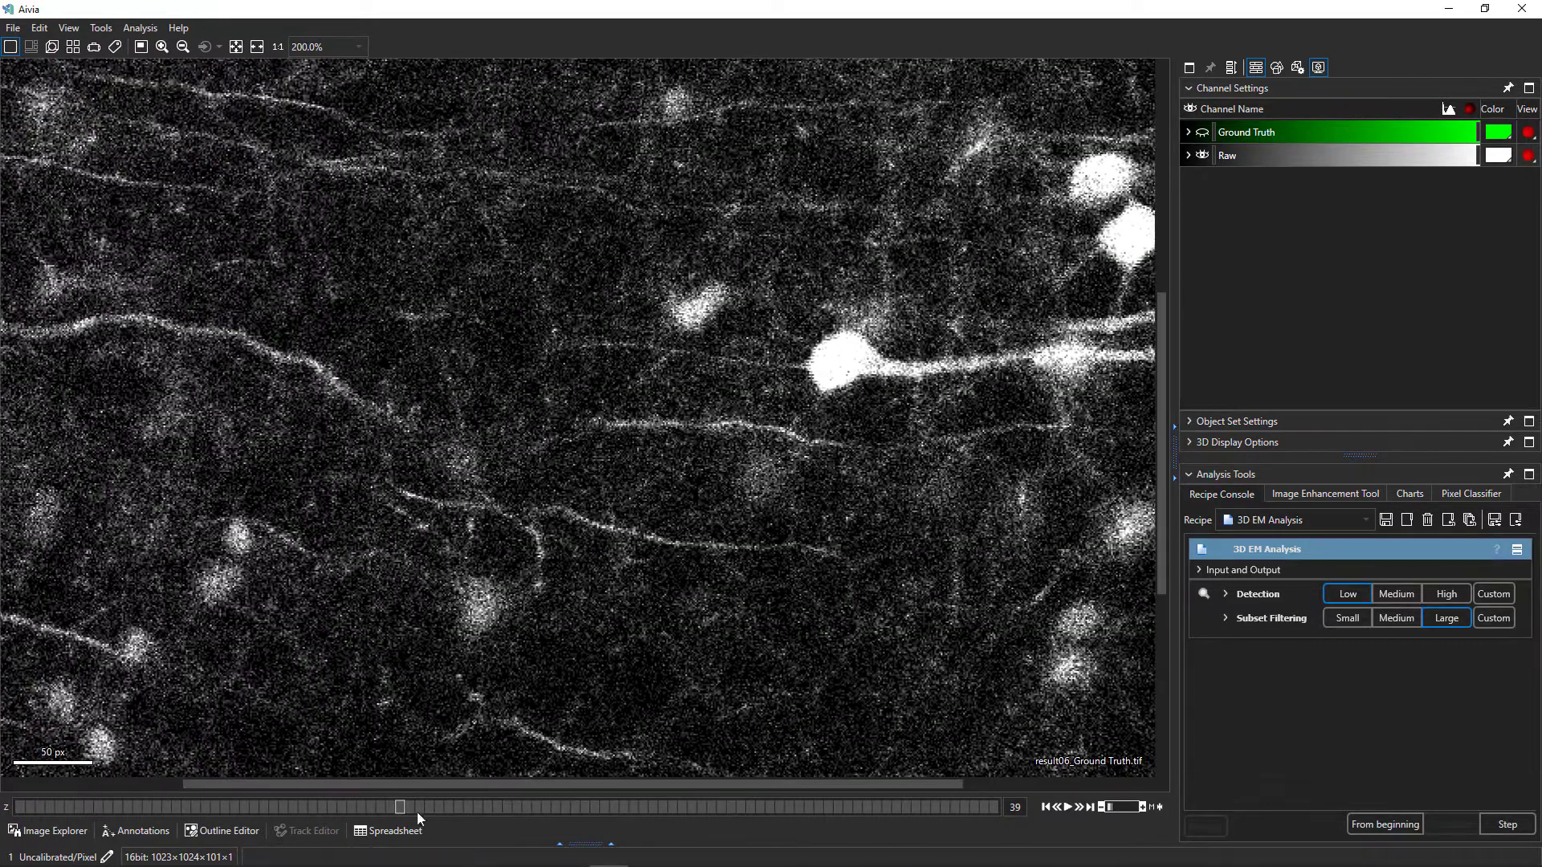
left_click_drag(401, 807, 615, 807)
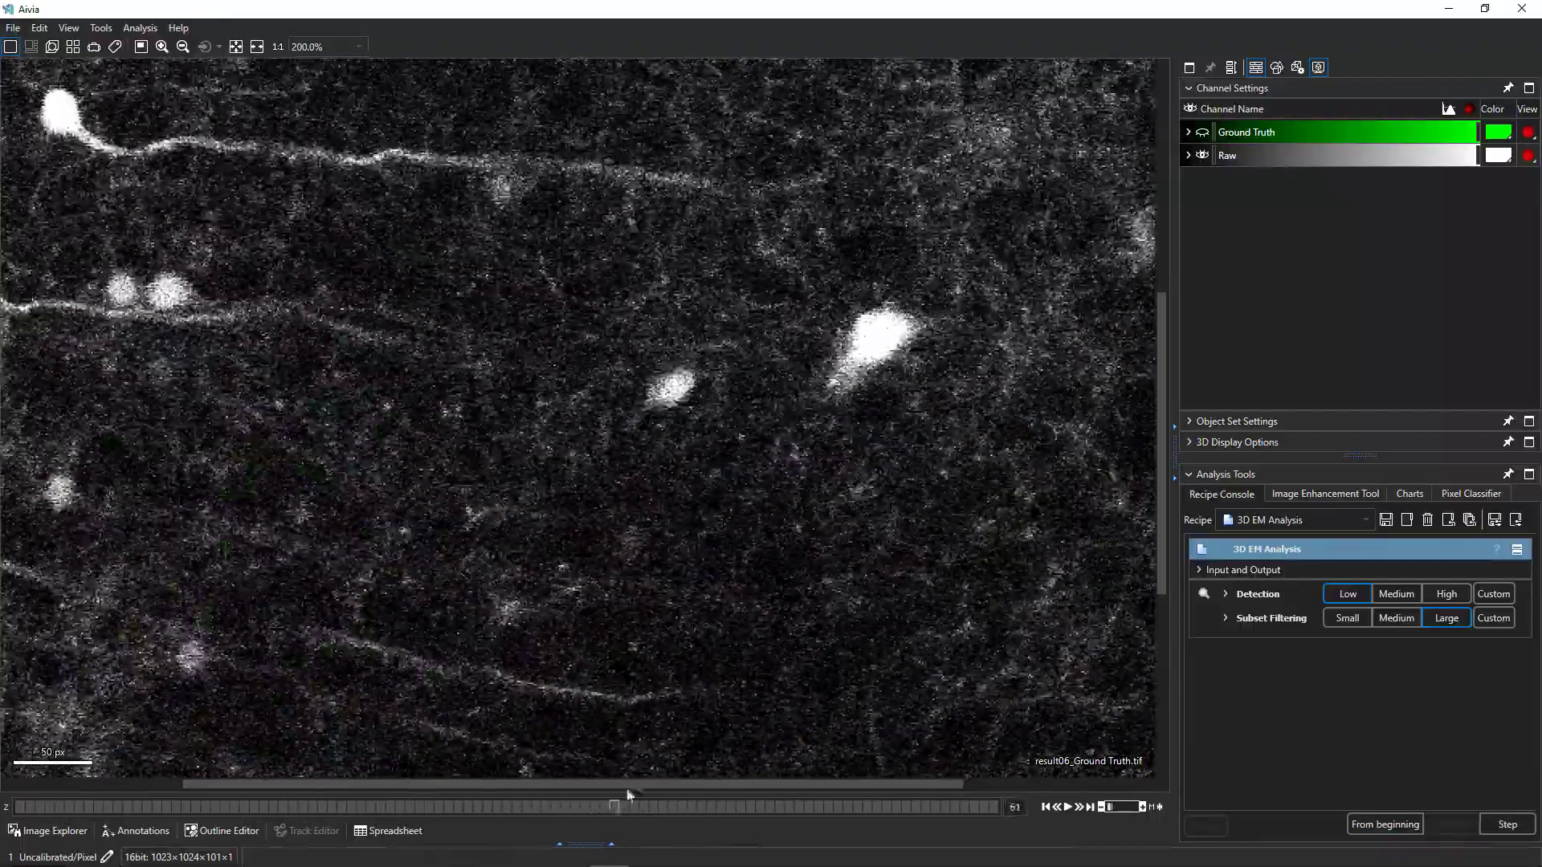
scroll(644, 513, "up", 2)
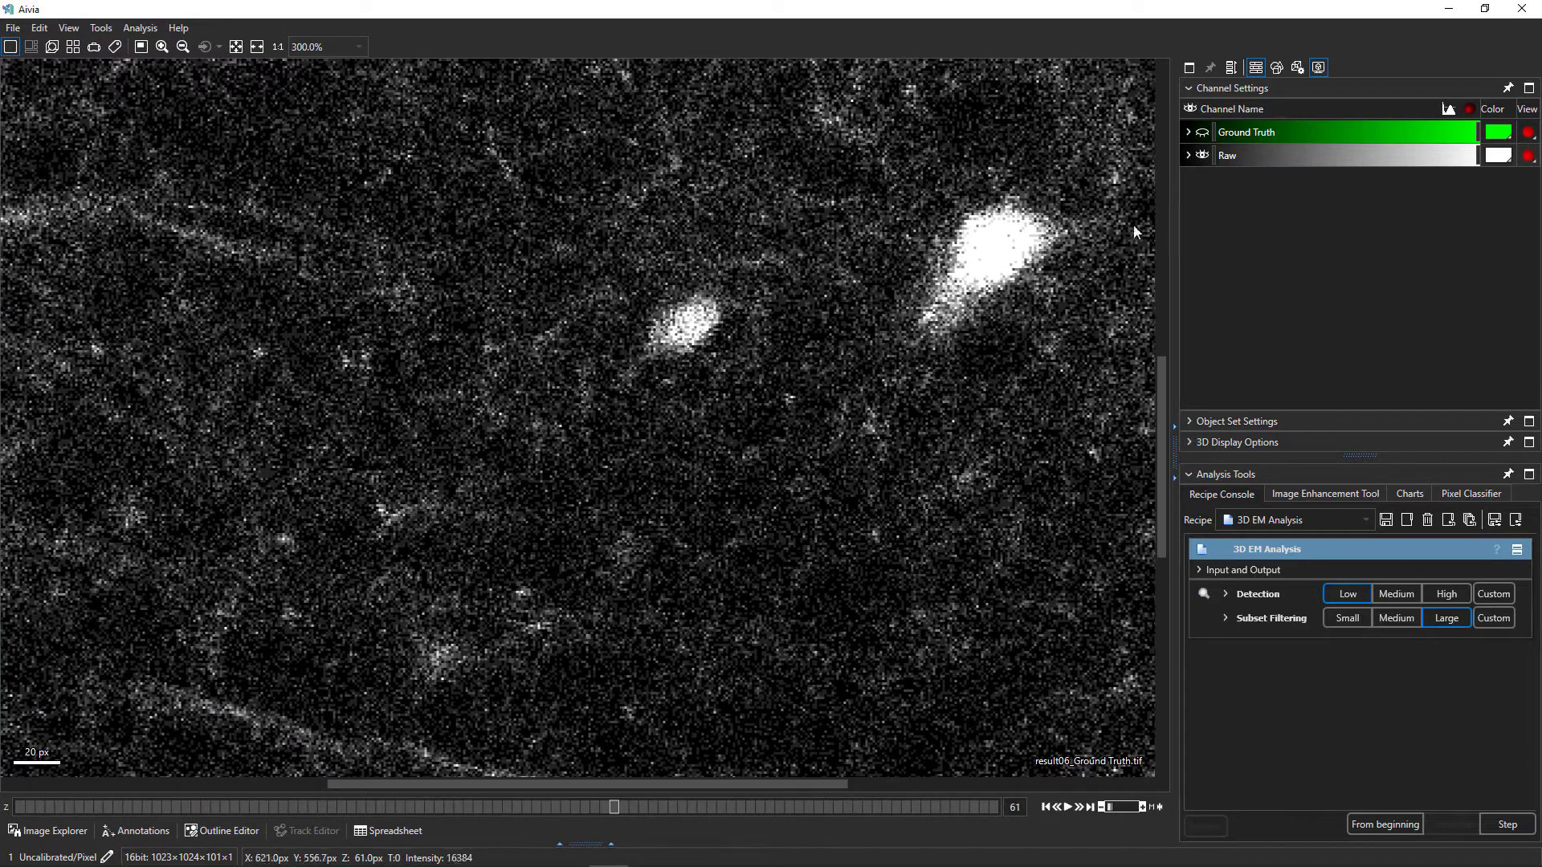
left_click(1296, 132)
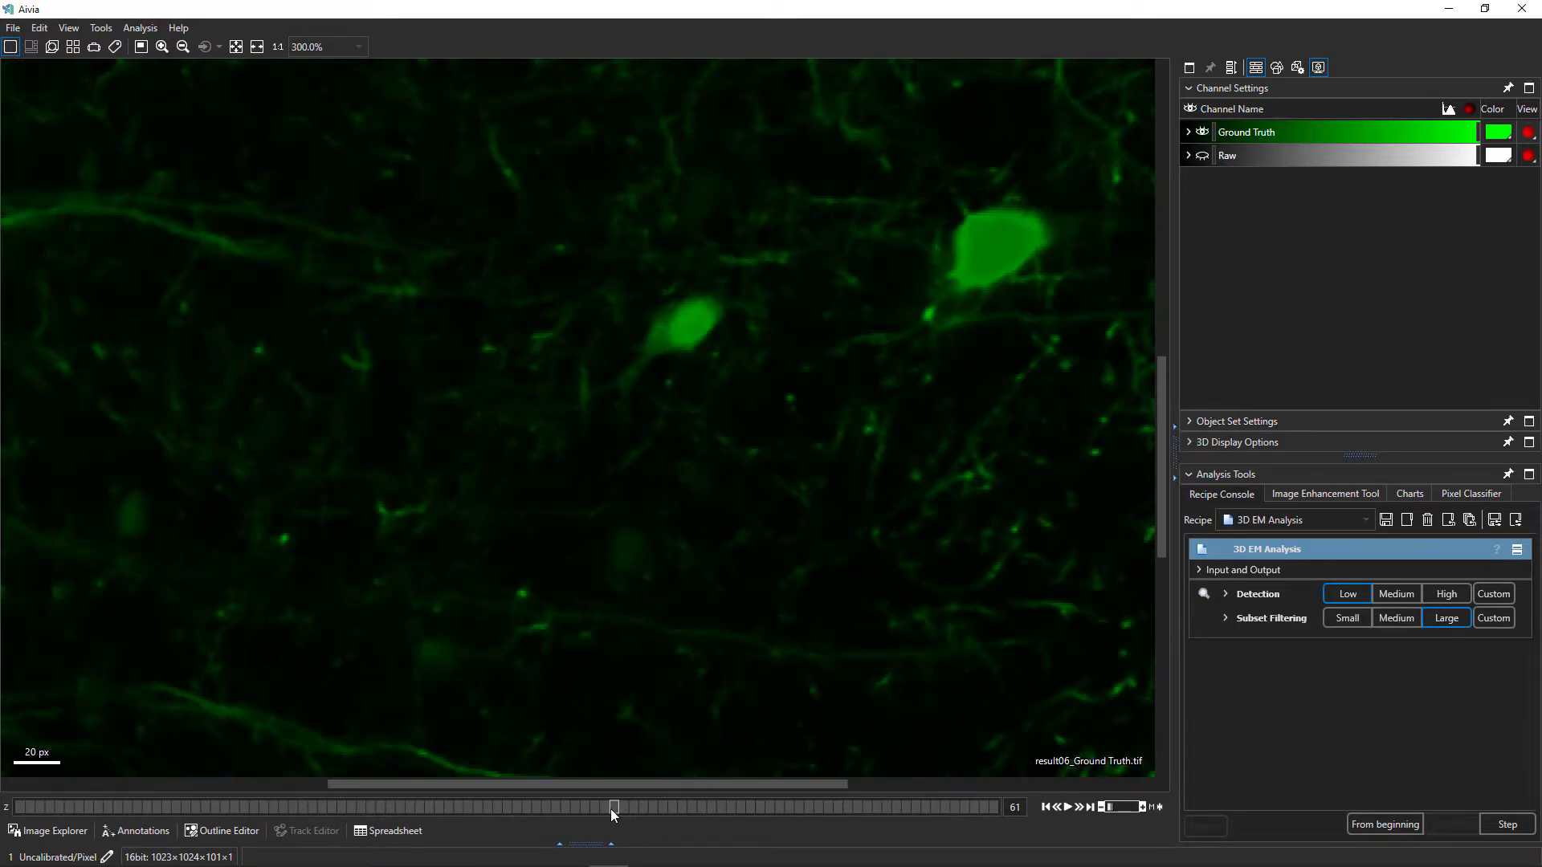
left_click_drag(613, 807, 369, 811)
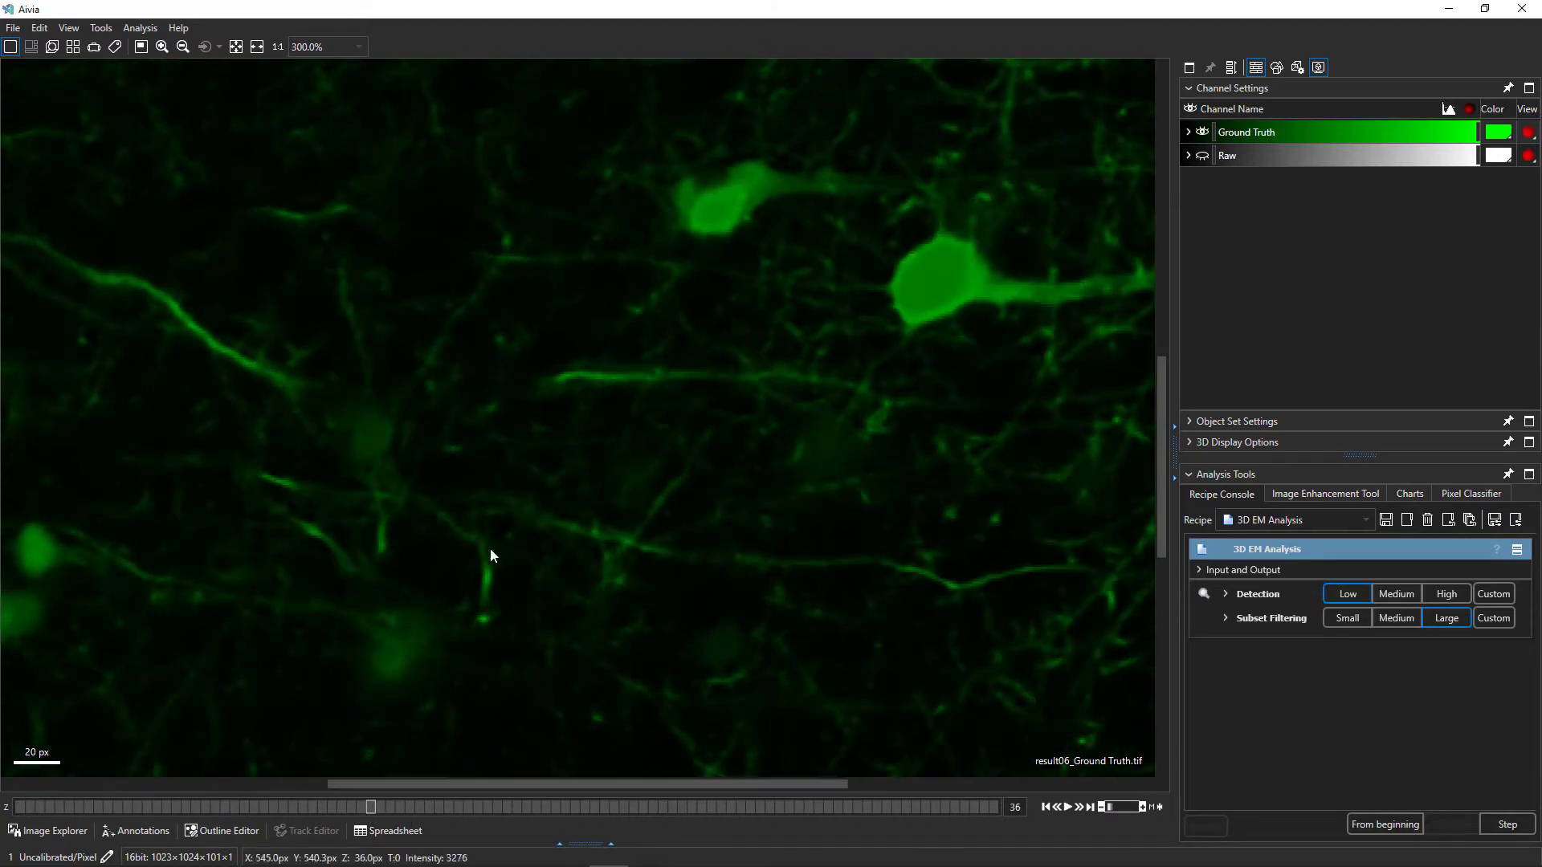
left_click(1281, 155)
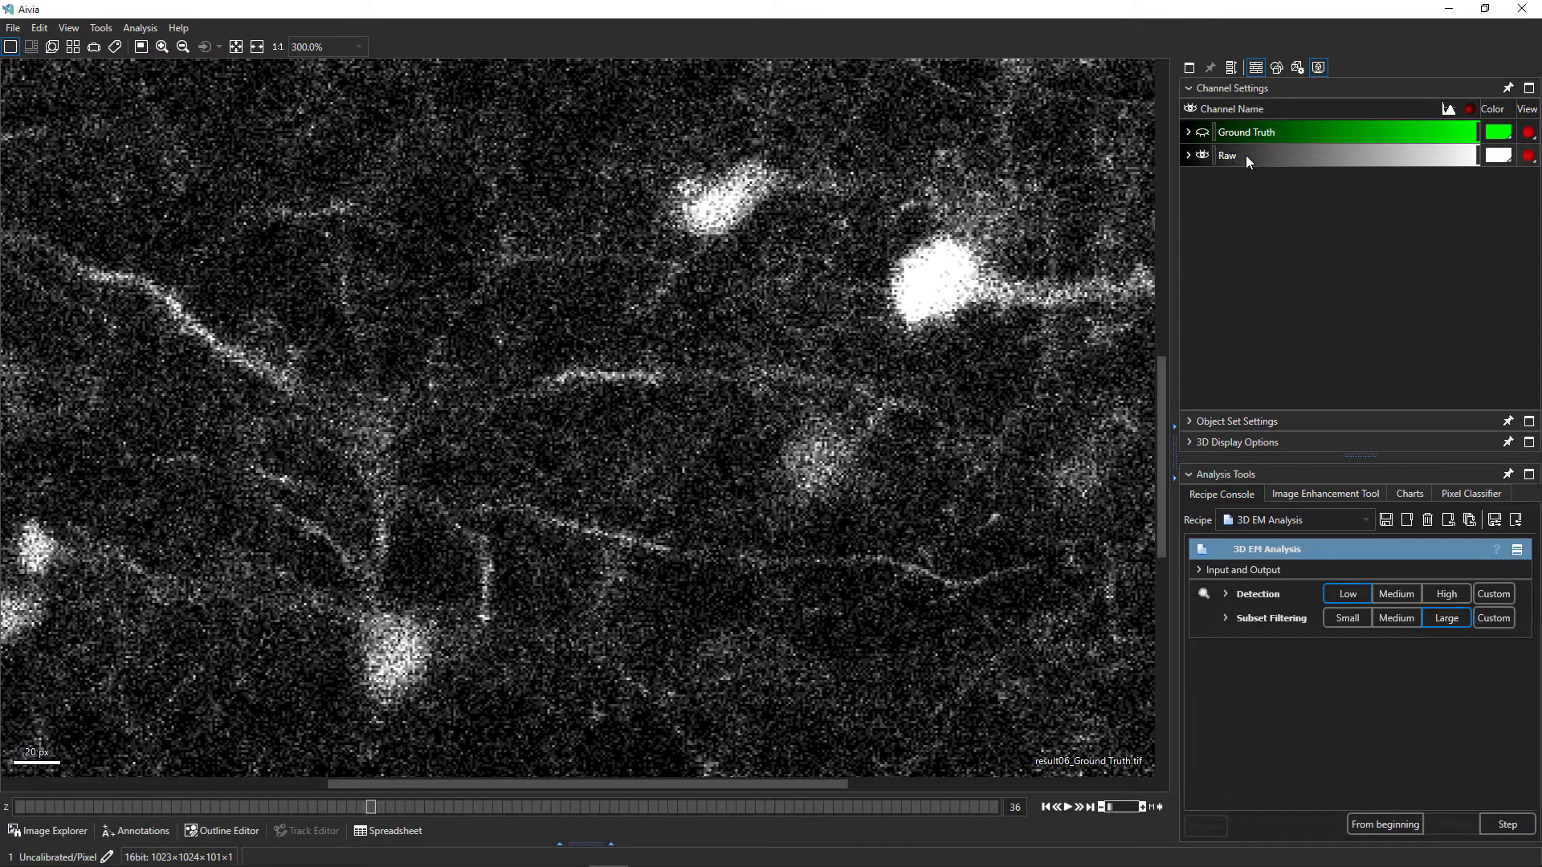
scroll(598, 470, "down", 3)
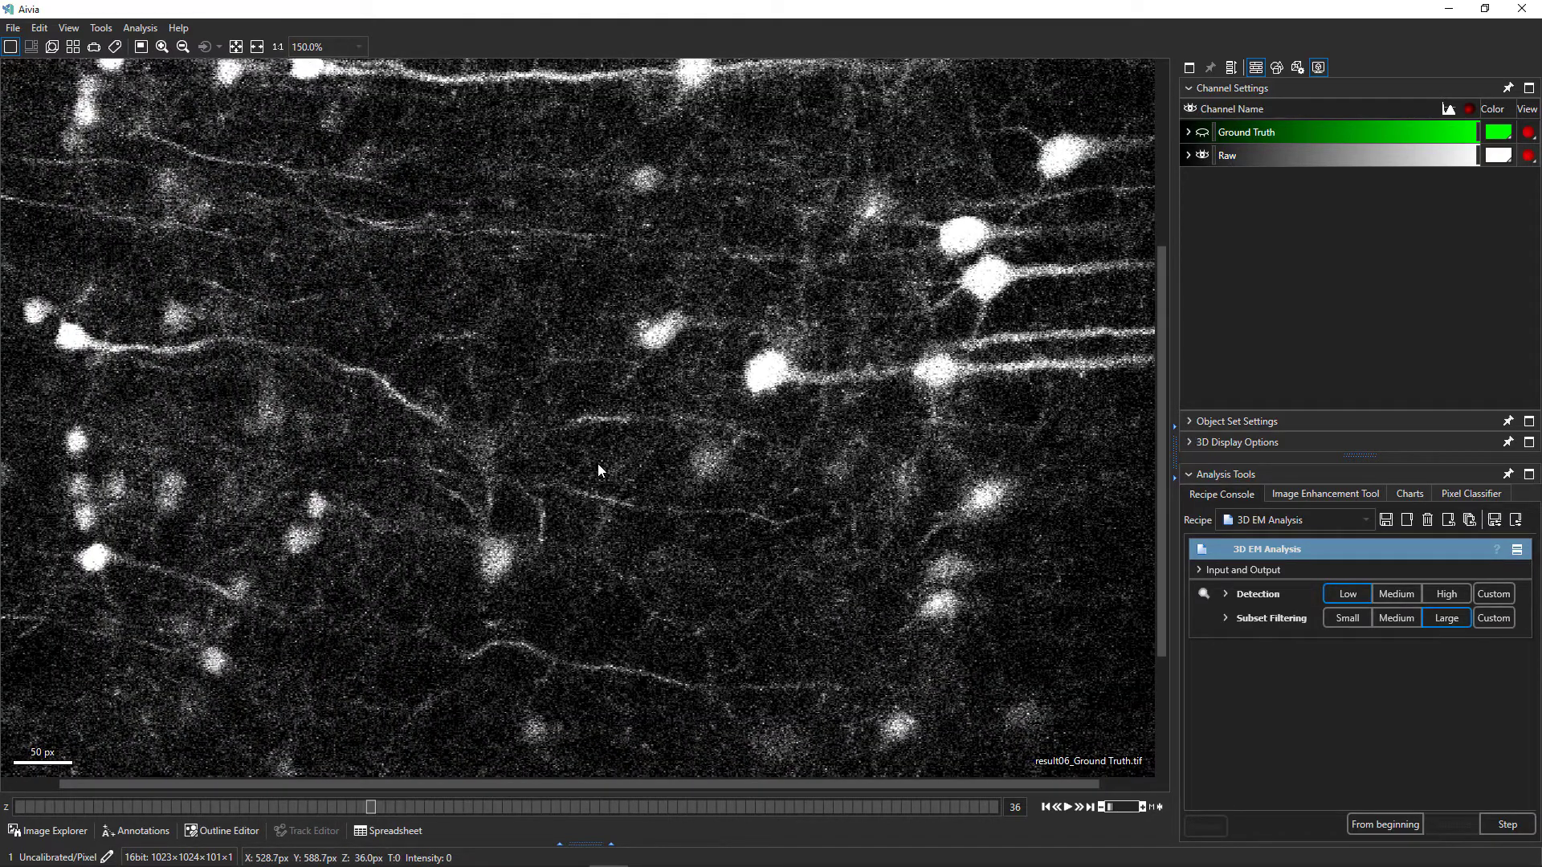
scroll(597, 464, "down", 2)
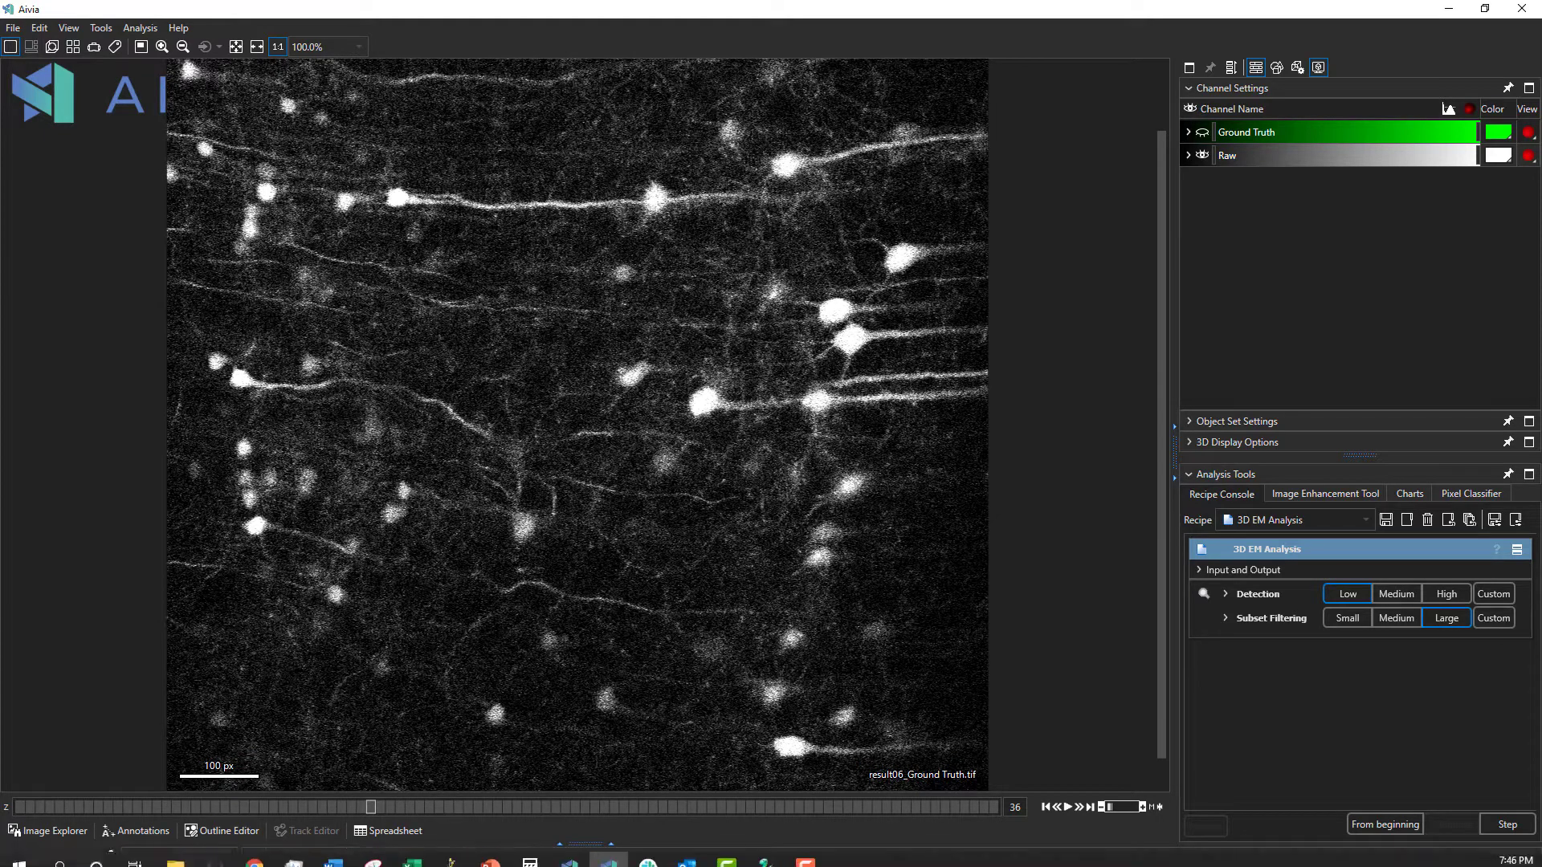
- Load the neuron20x.acmodel file from the AI Deconvolution and Python (SSIM) folder as the recipe and set its input channel to Raw
left_click(175, 852)
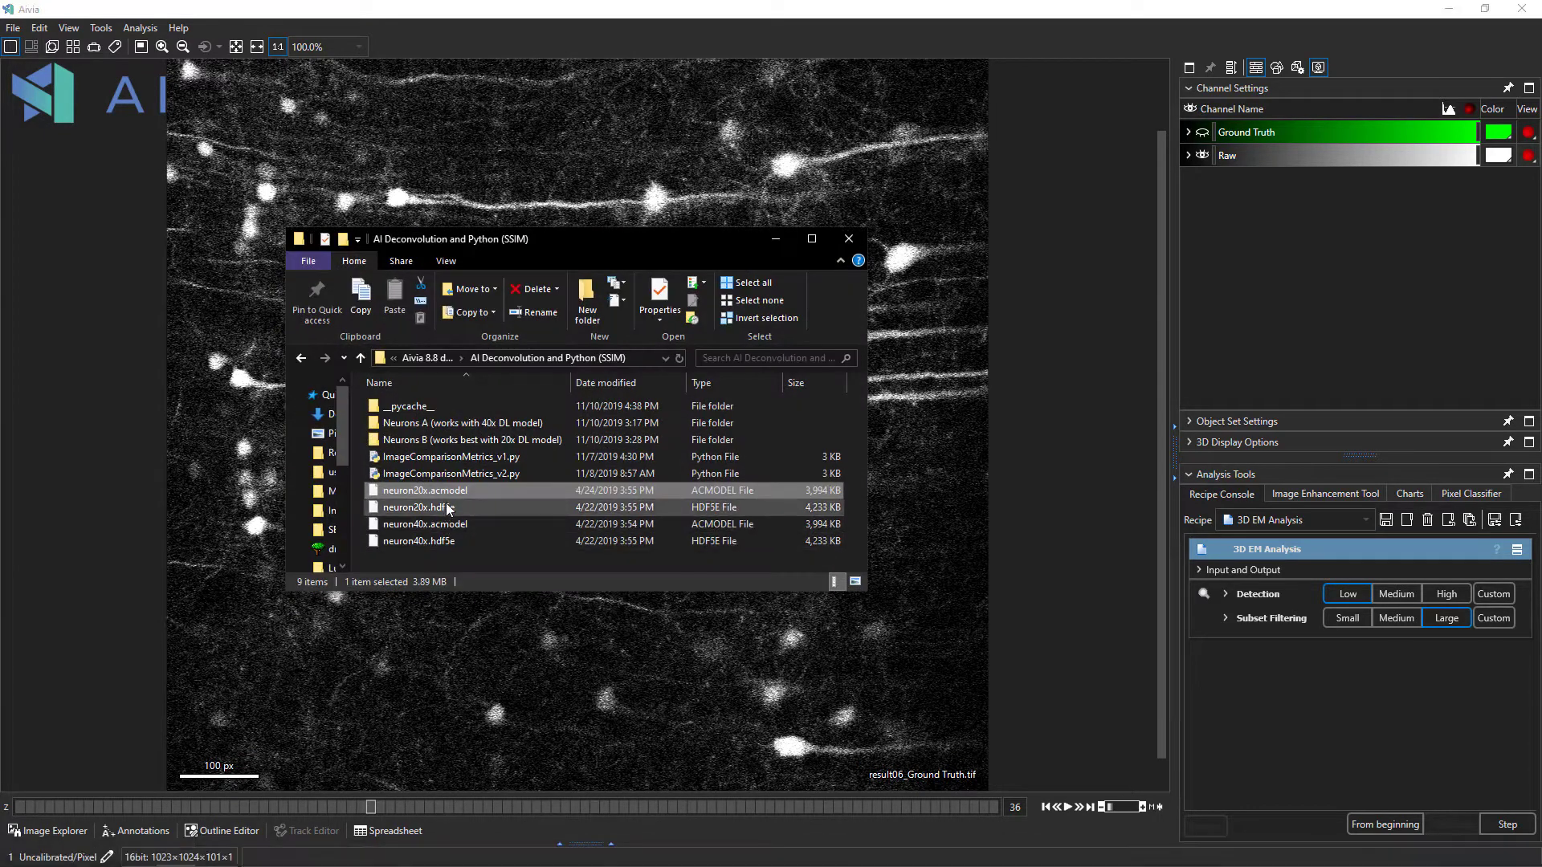
left_click_drag(423, 490, 1158, 498)
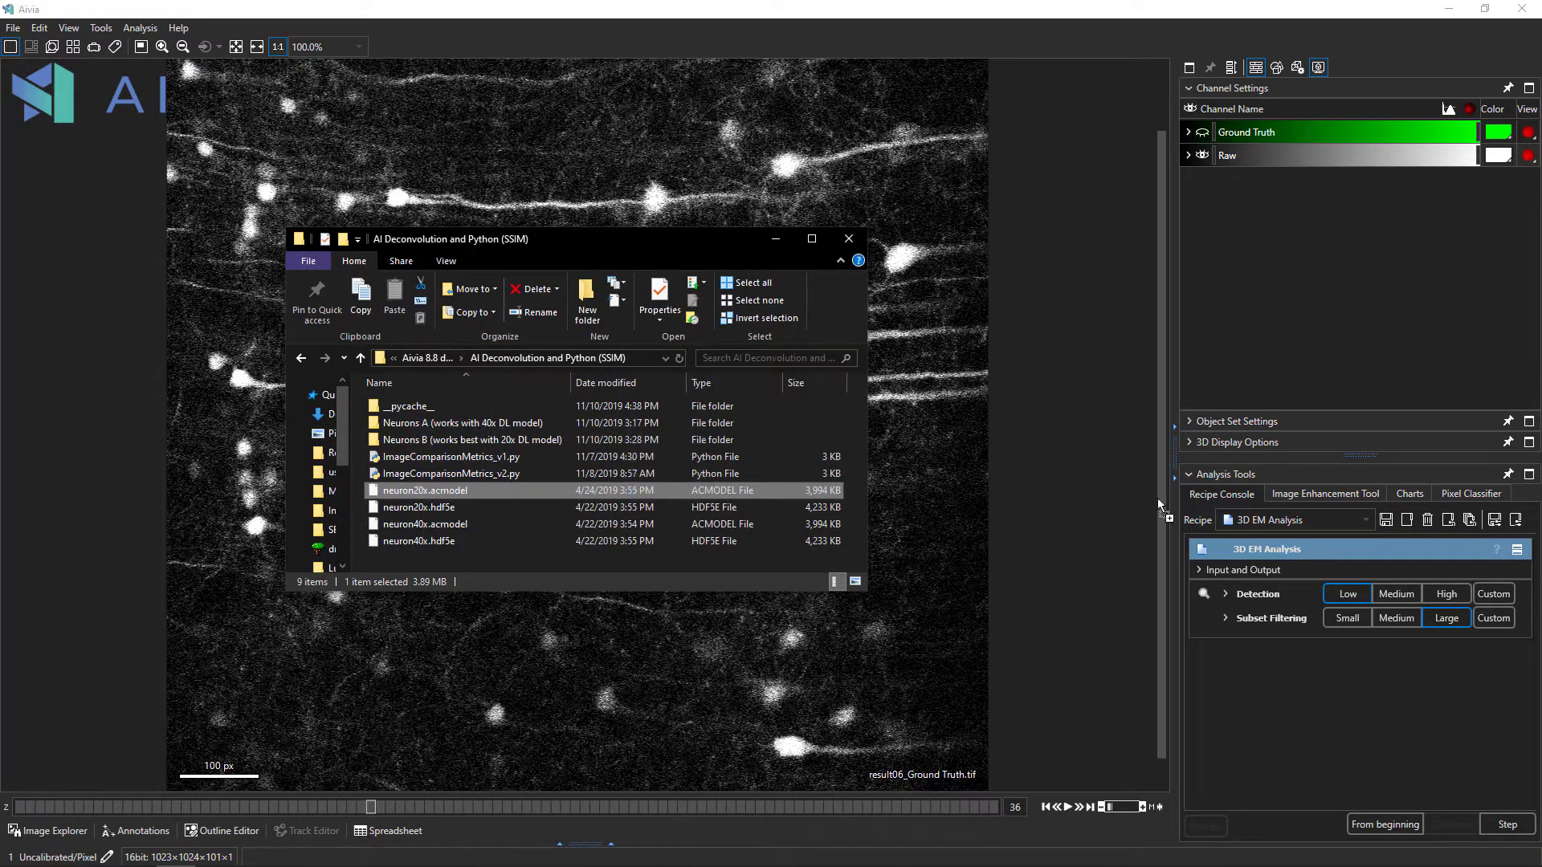
left_click_drag(1253, 514, 1253, 513)
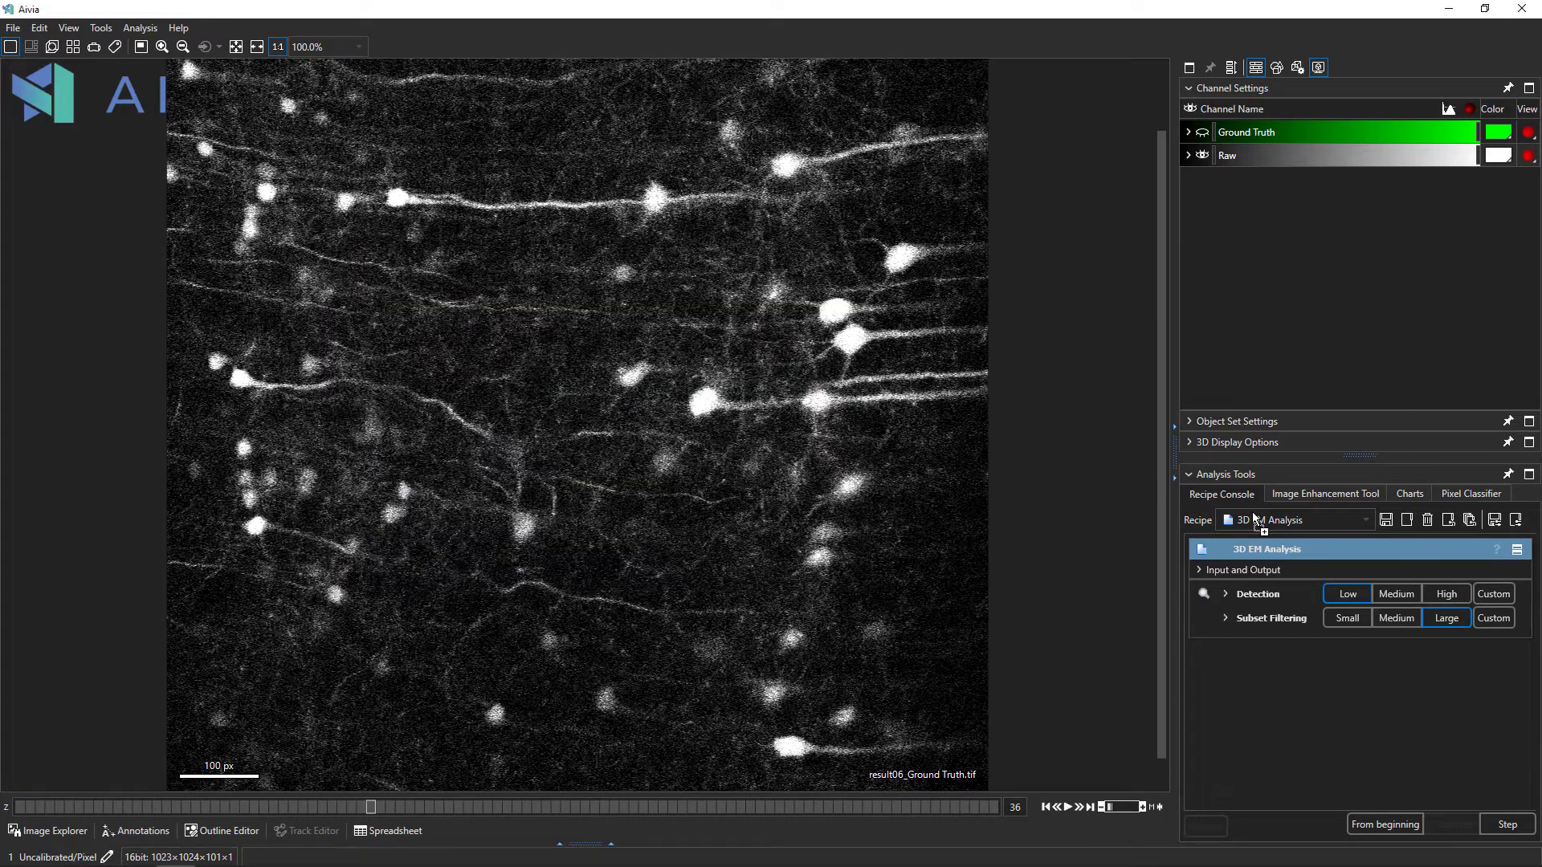
left_click(1273, 573)
left_click(1335, 606)
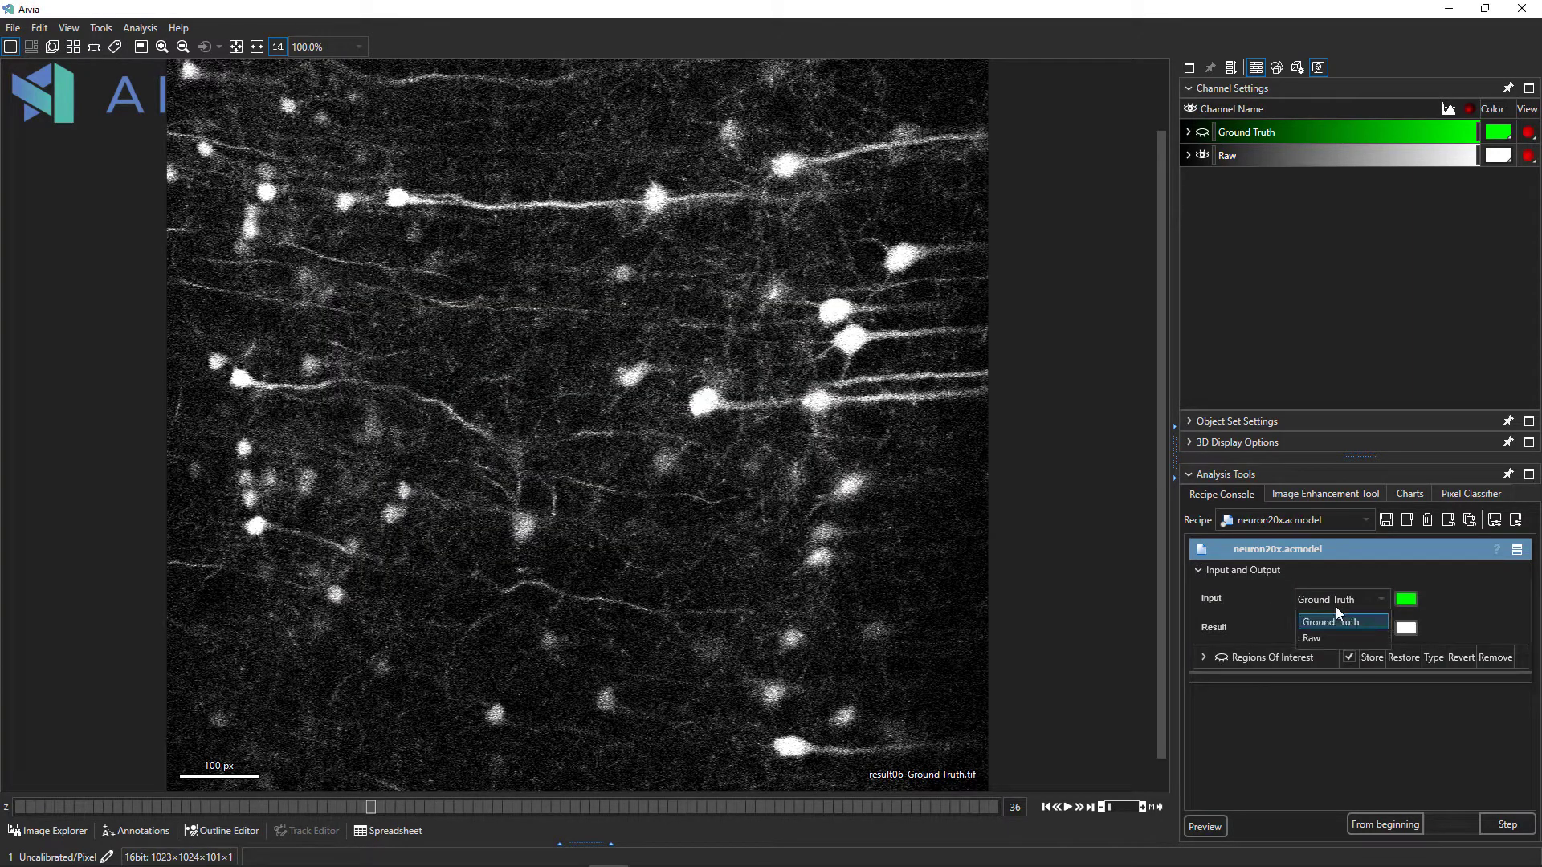
left_click(1324, 637)
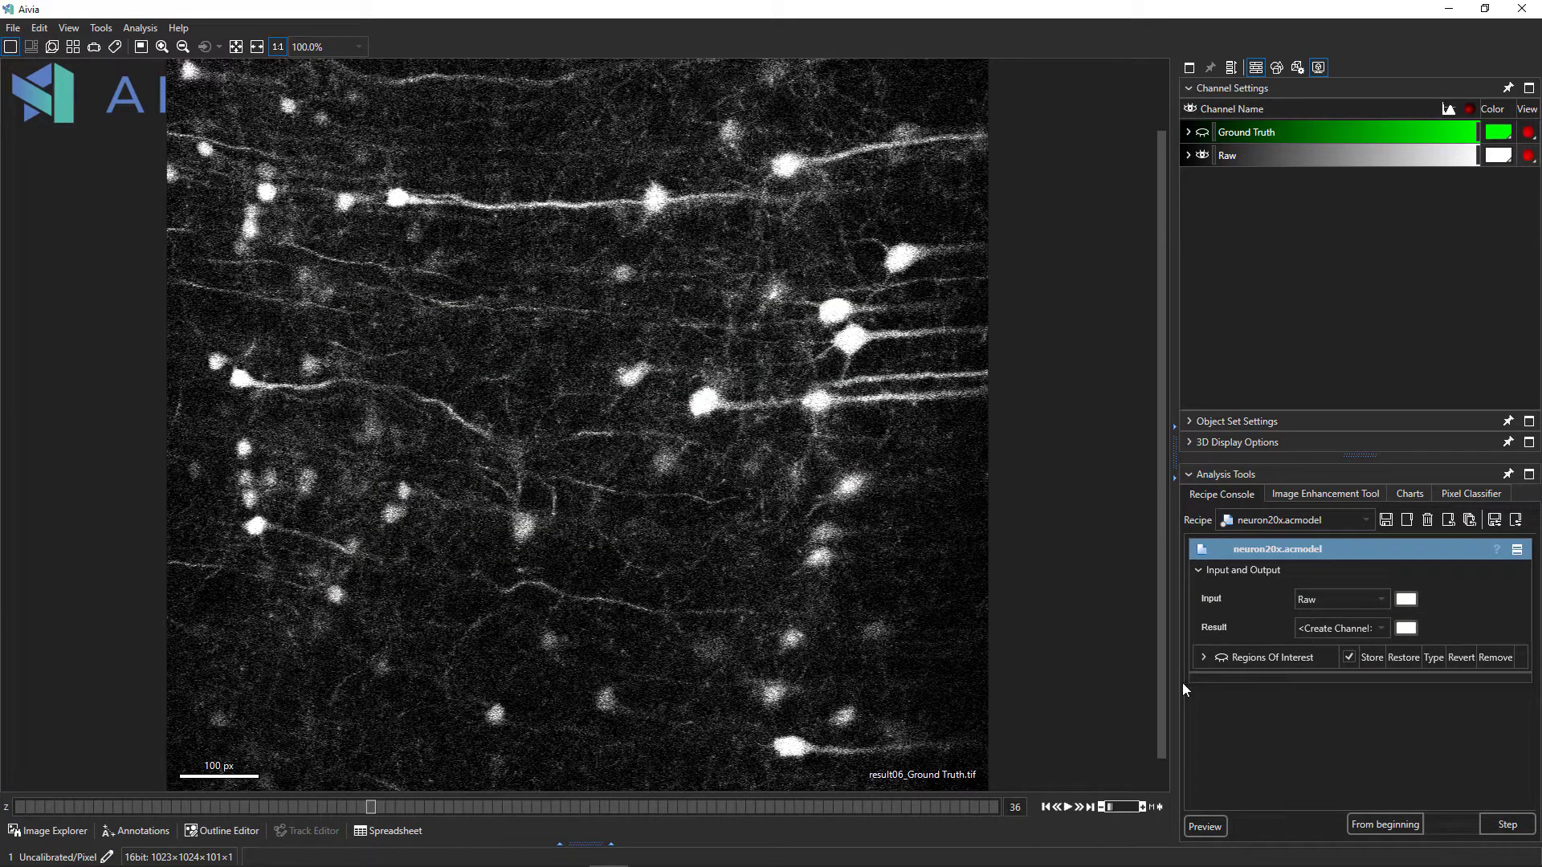
- Disable the region of interest and run the neuron20x.acmodel recipe from the beginning on the whole image
left_click(1221, 657)
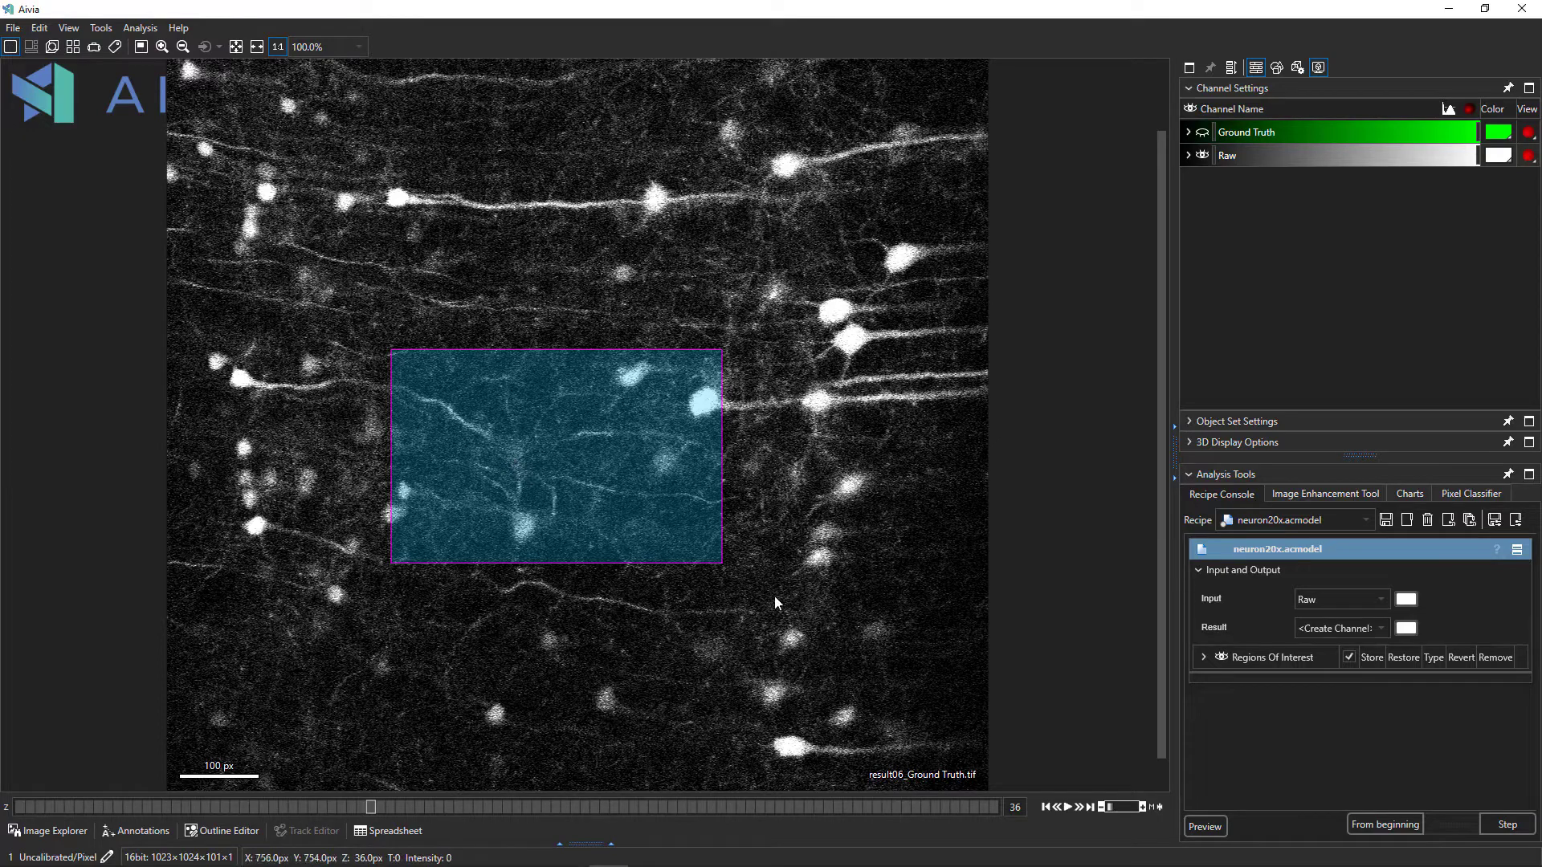
left_click(1222, 658)
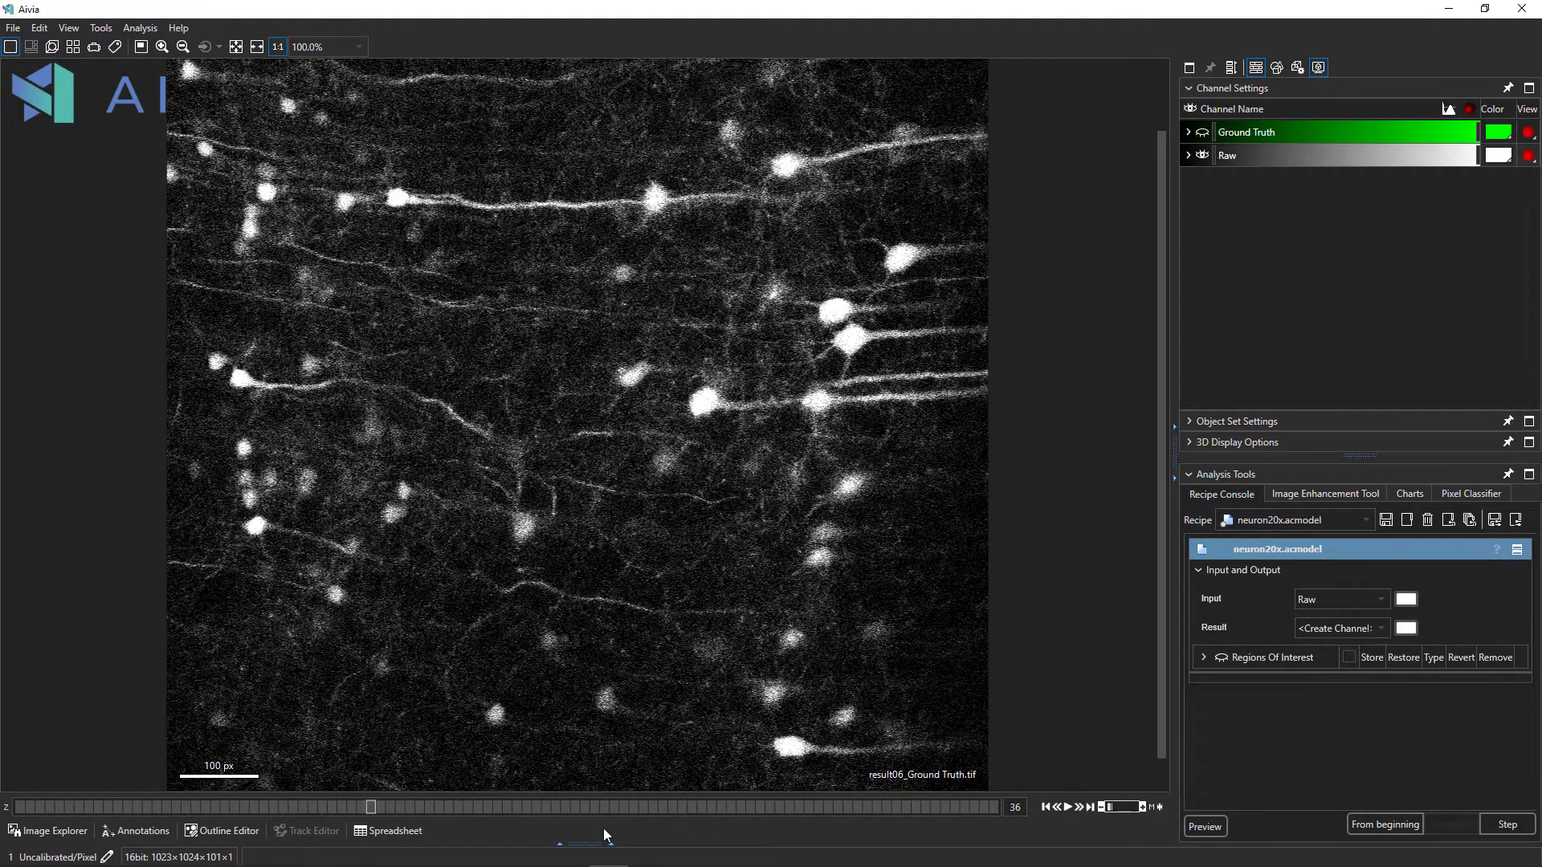
left_click_drag(578, 806, 699, 820)
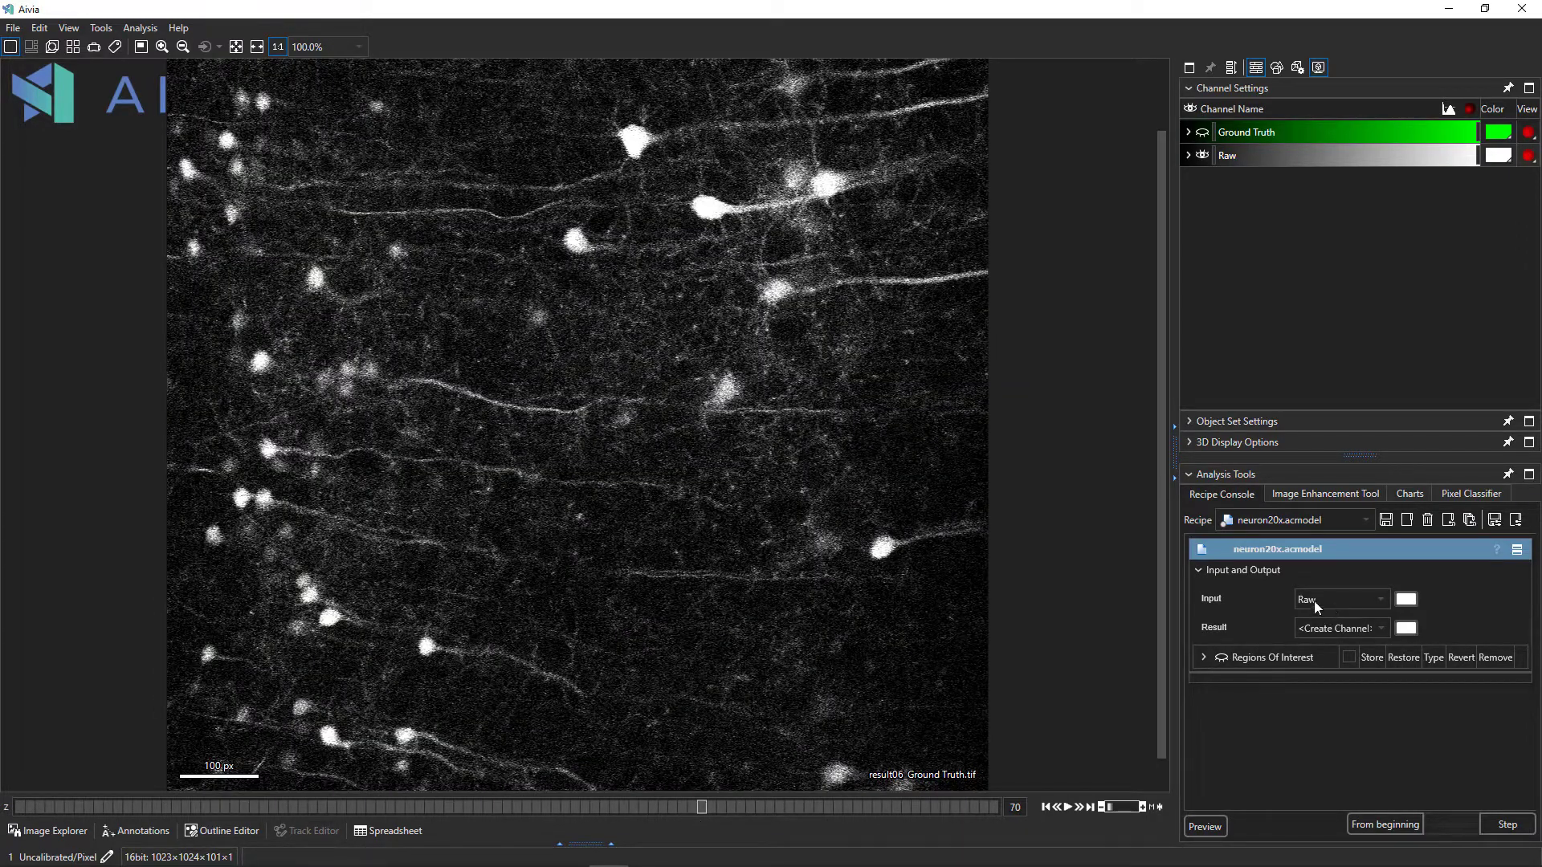
left_click(1395, 822)
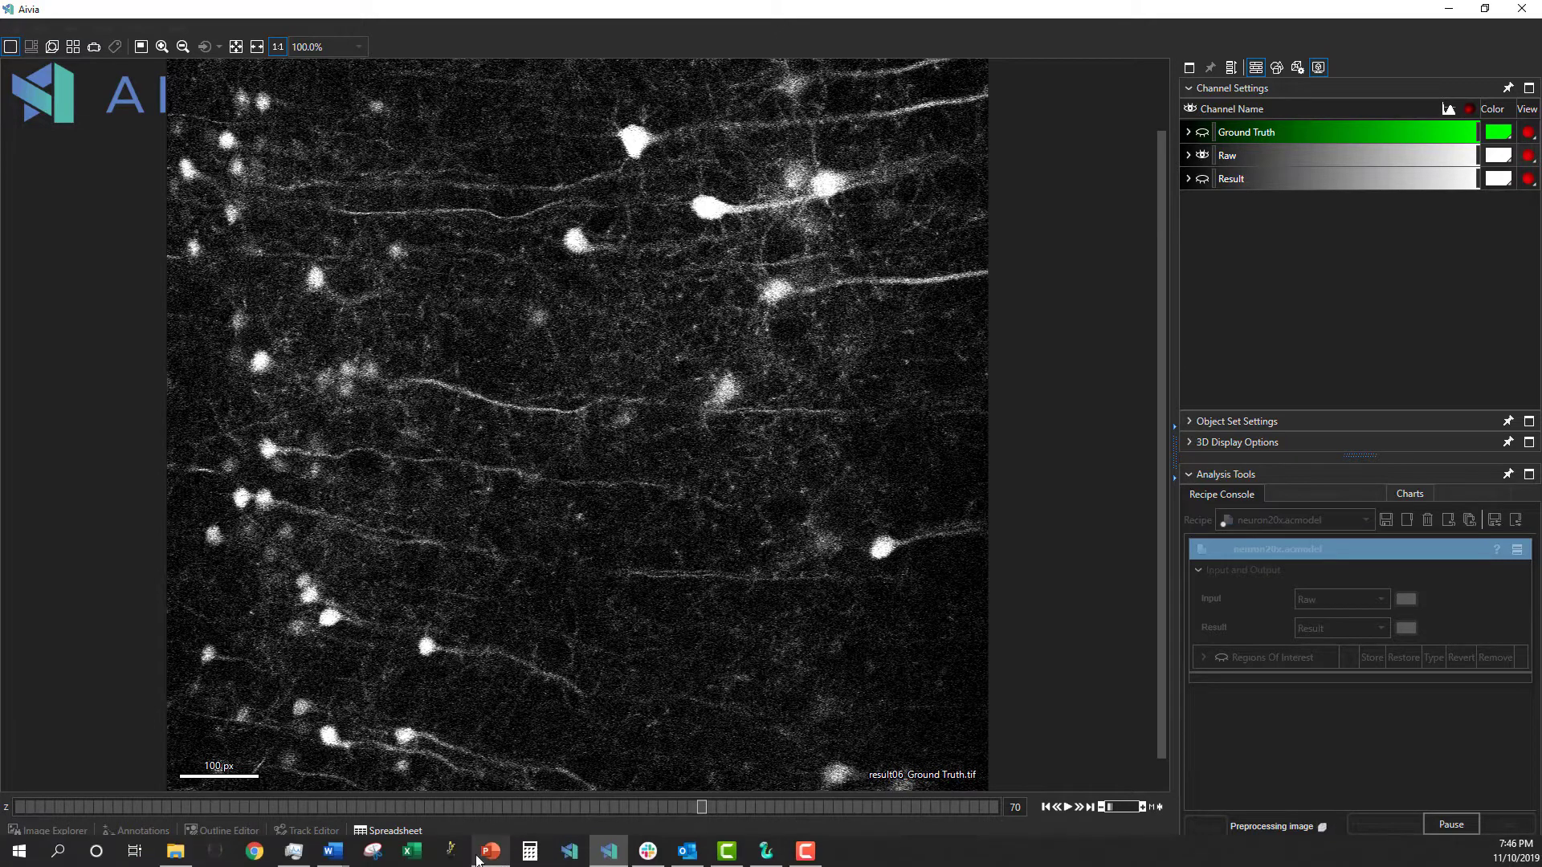
mouse_move(571, 855)
left_click(293, 851)
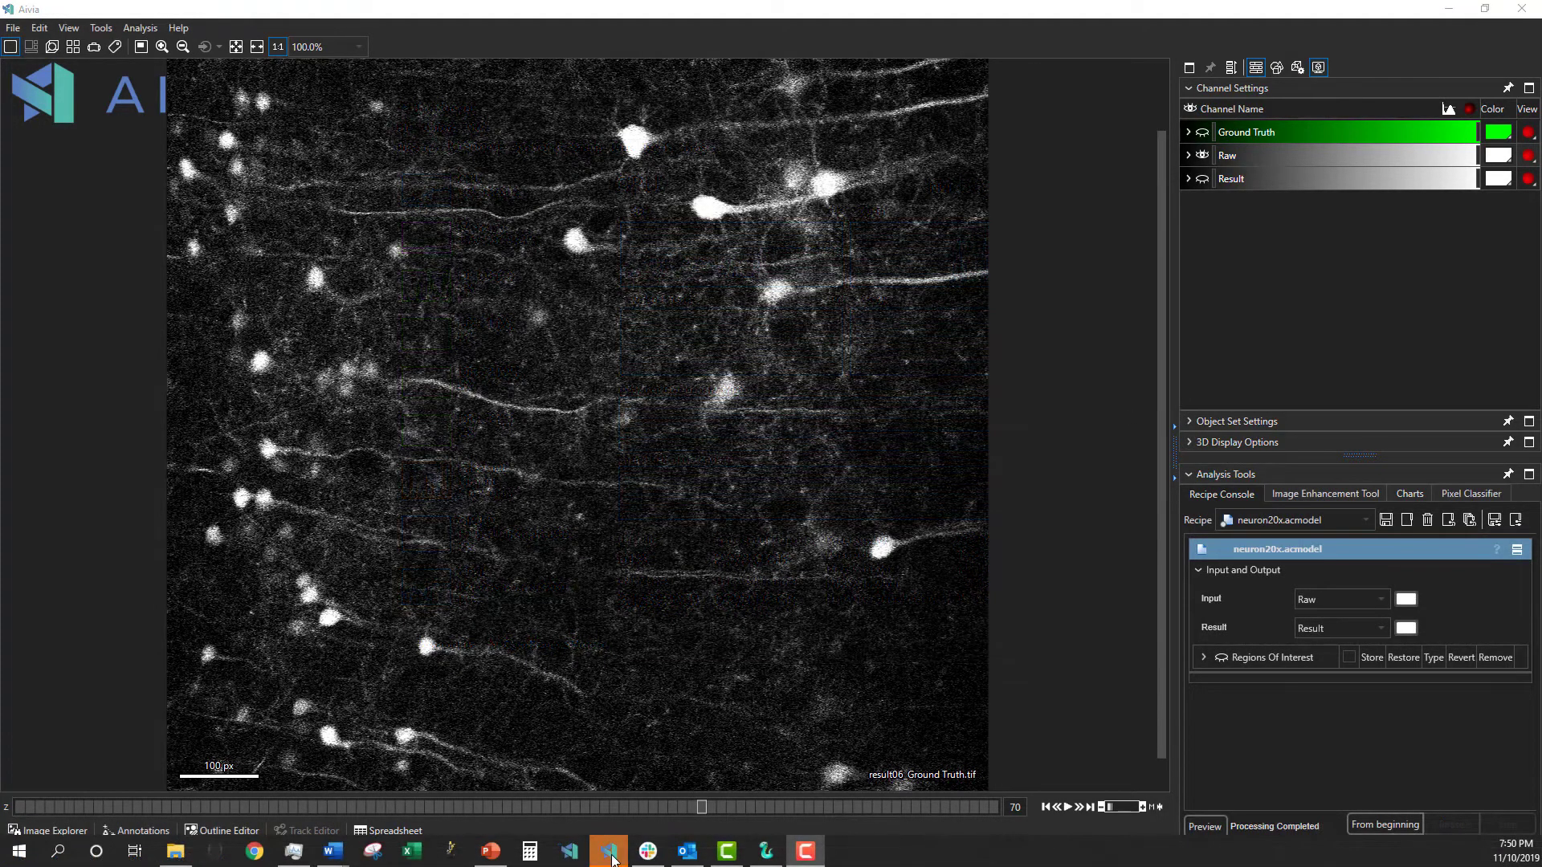
mouse_move(608, 861)
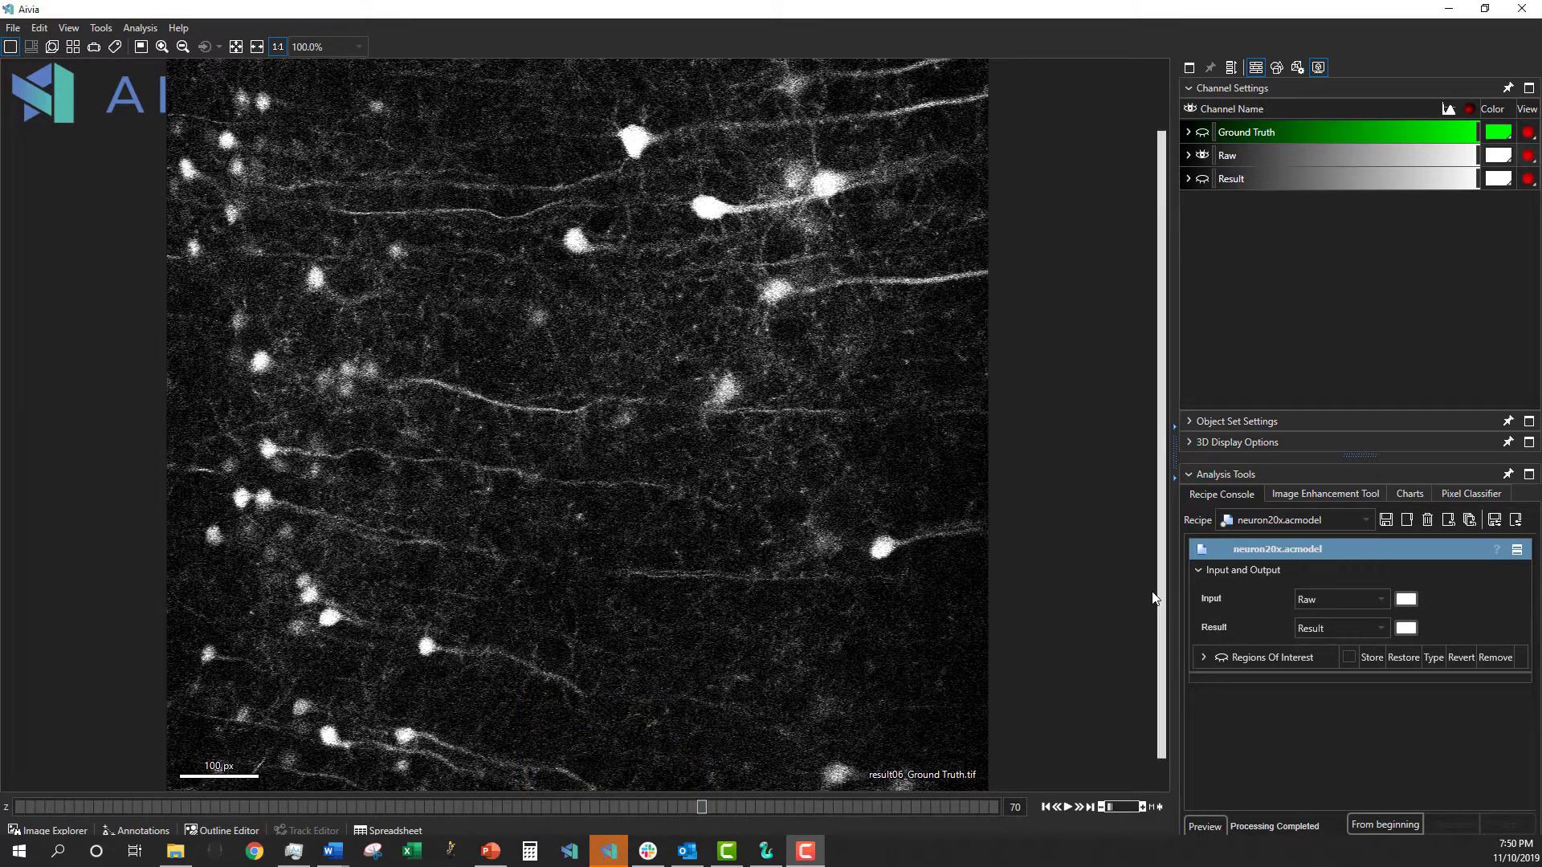
- Show only the Result channel at Z slice 51 and adjust its display range to remove the white saturation
left_click_drag(701, 806, 516, 804)
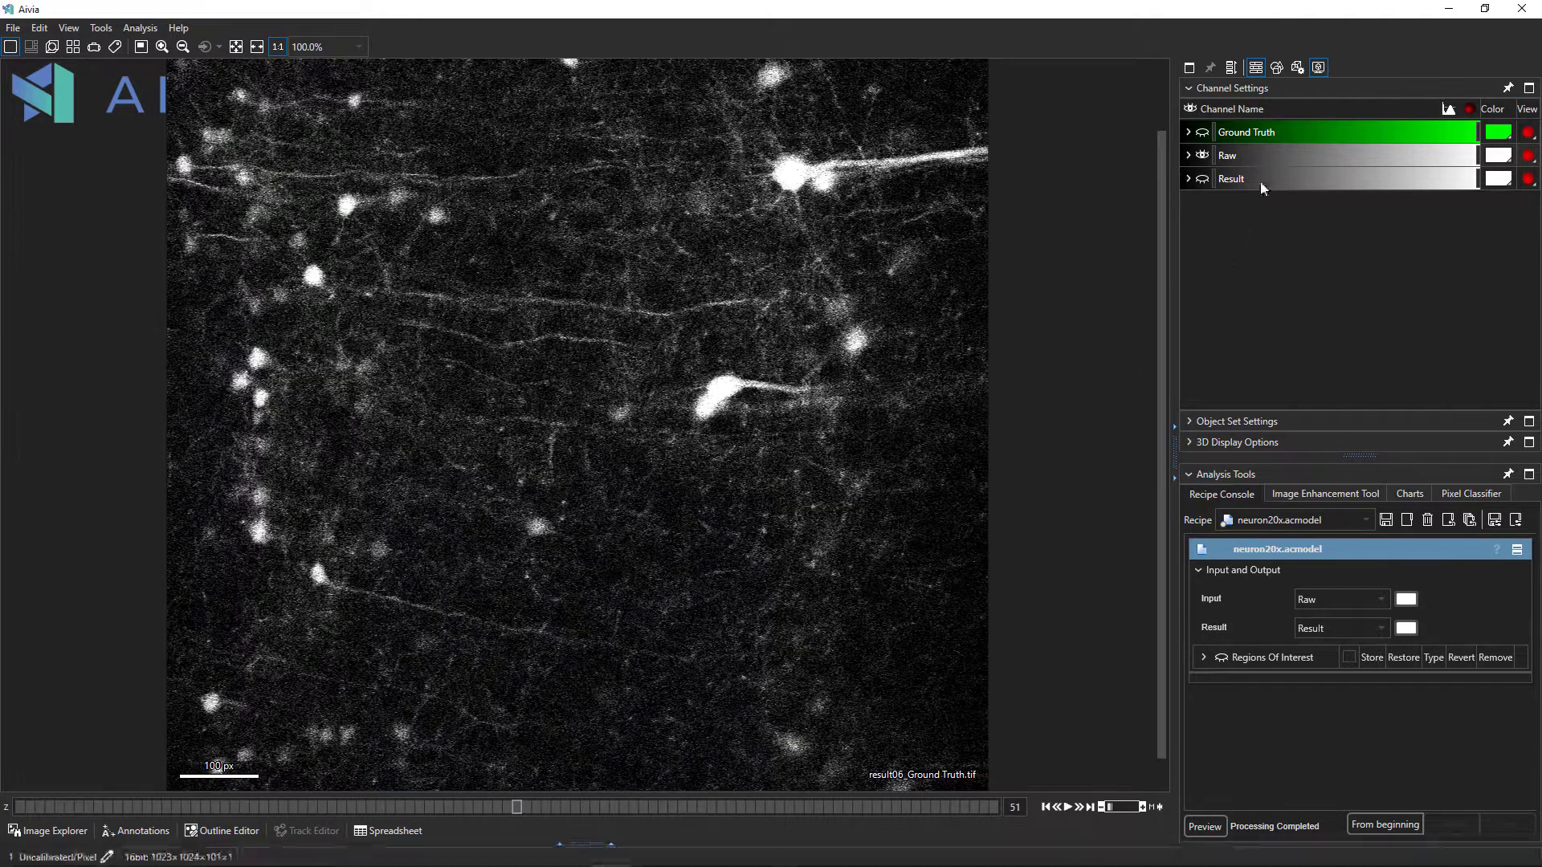
left_click(1261, 180)
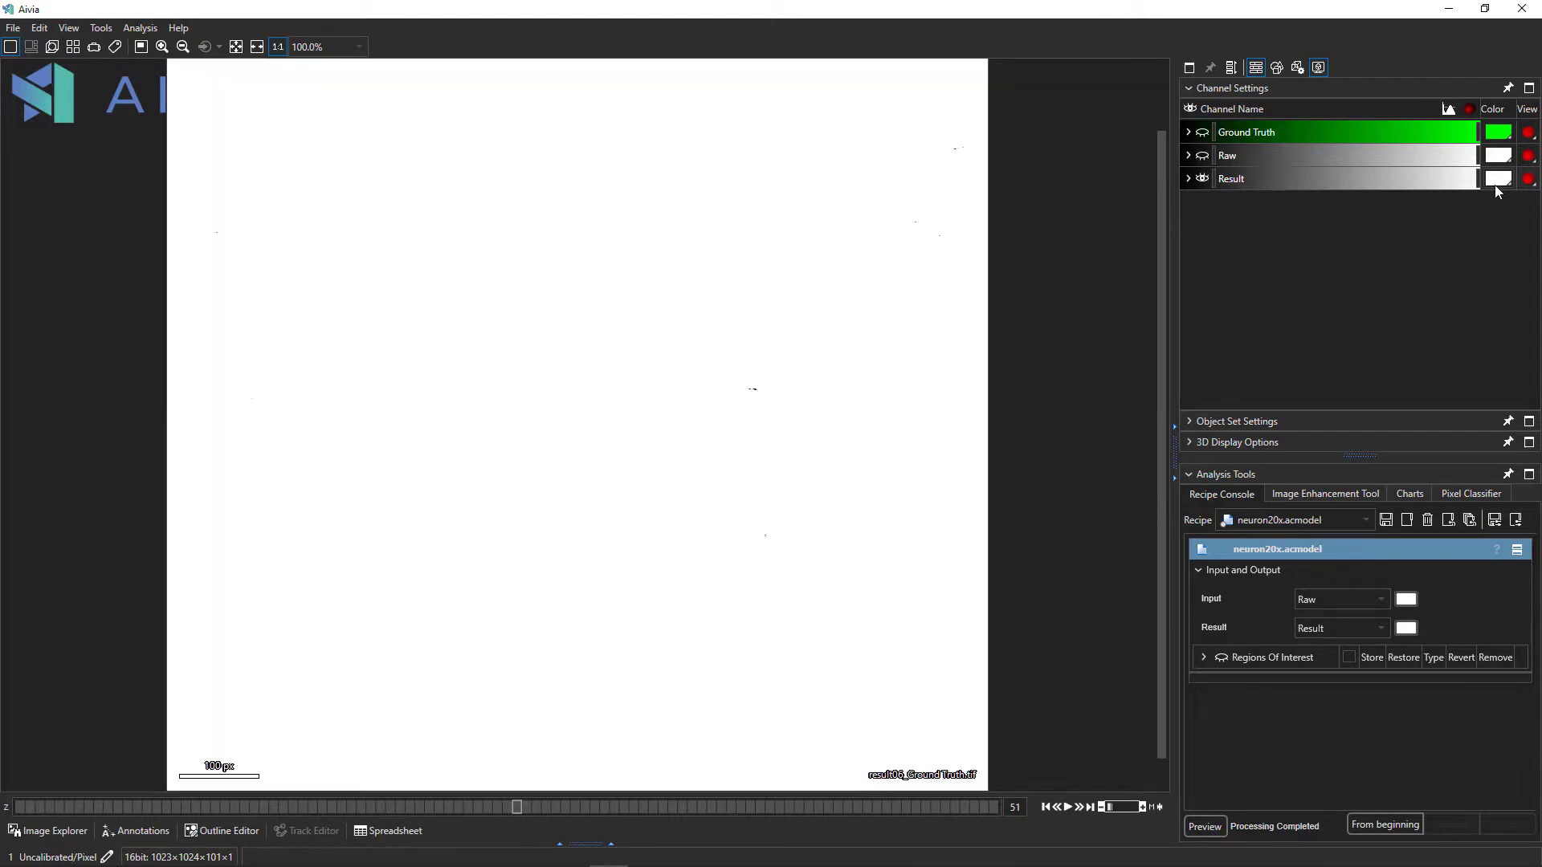
left_click(1473, 178)
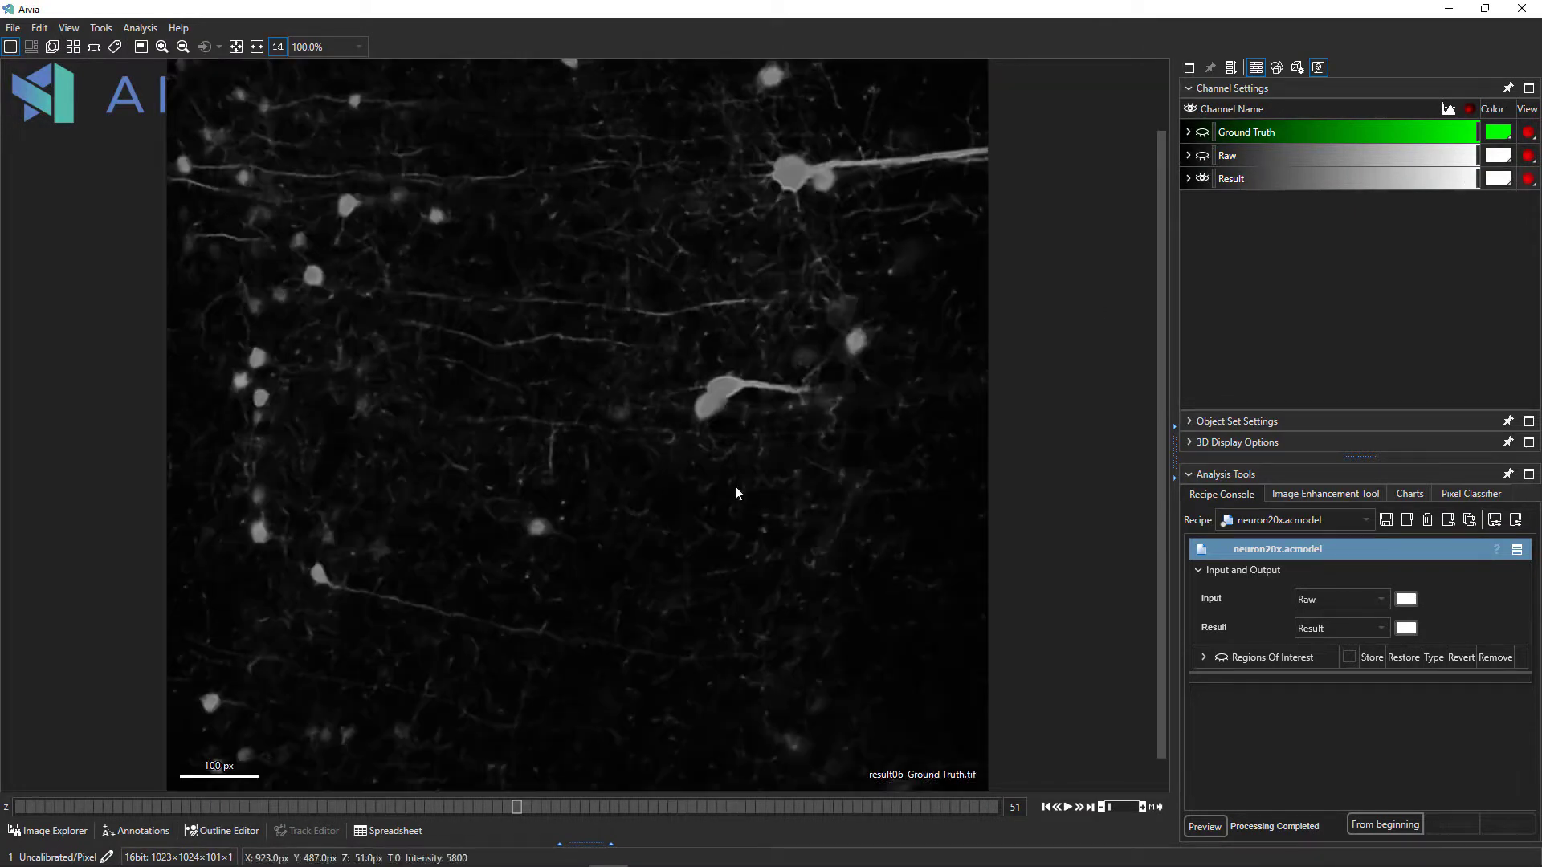
- Compare the Raw, Result and Ground Truth channels over the whole field at Z slice 31
left_click_drag(517, 807, 322, 807)
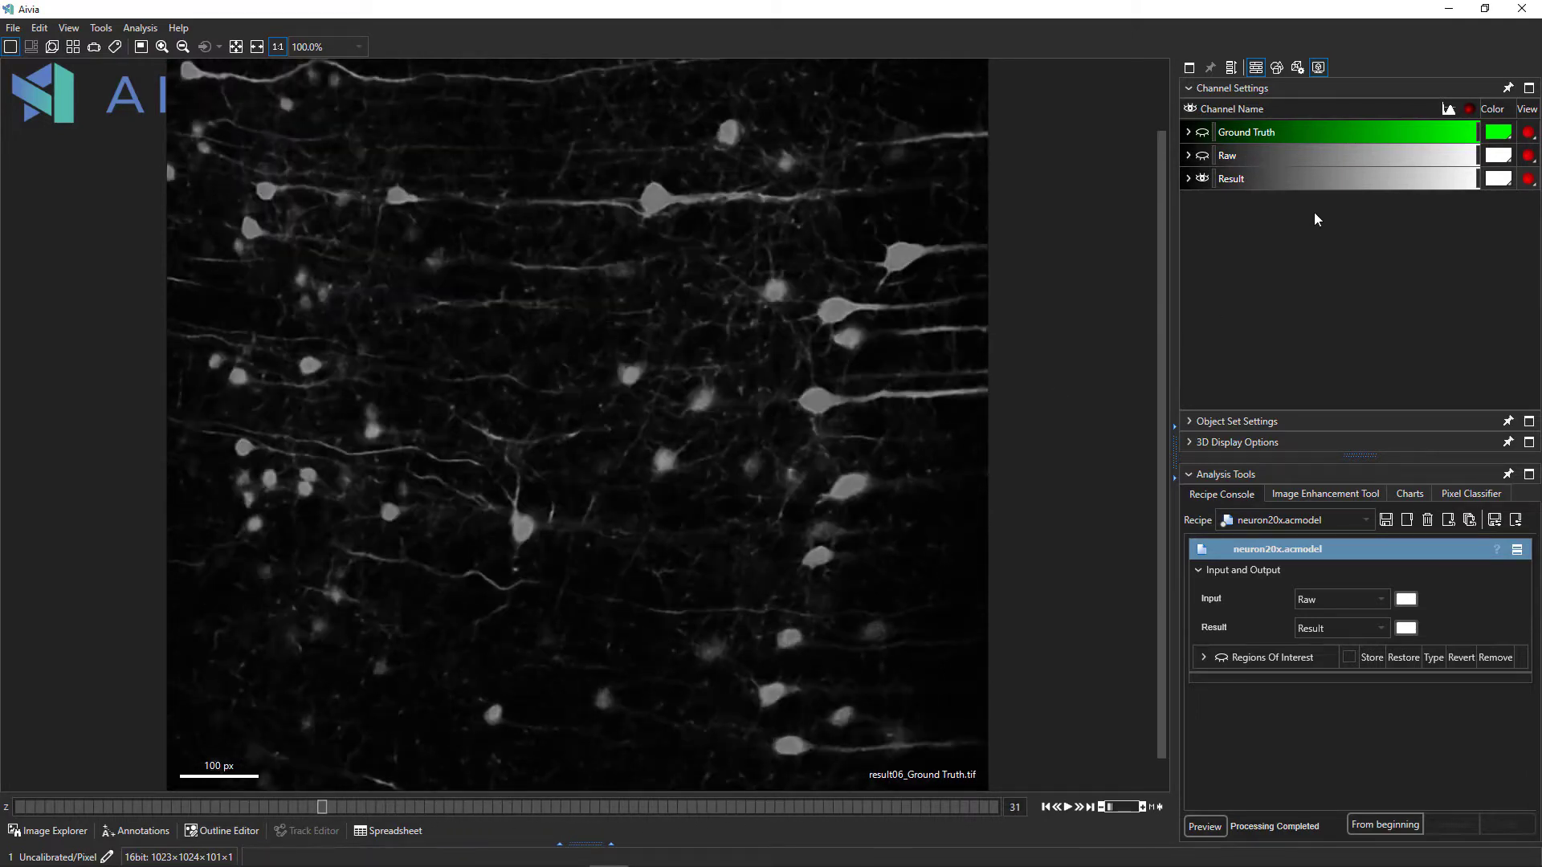
left_click(1272, 151)
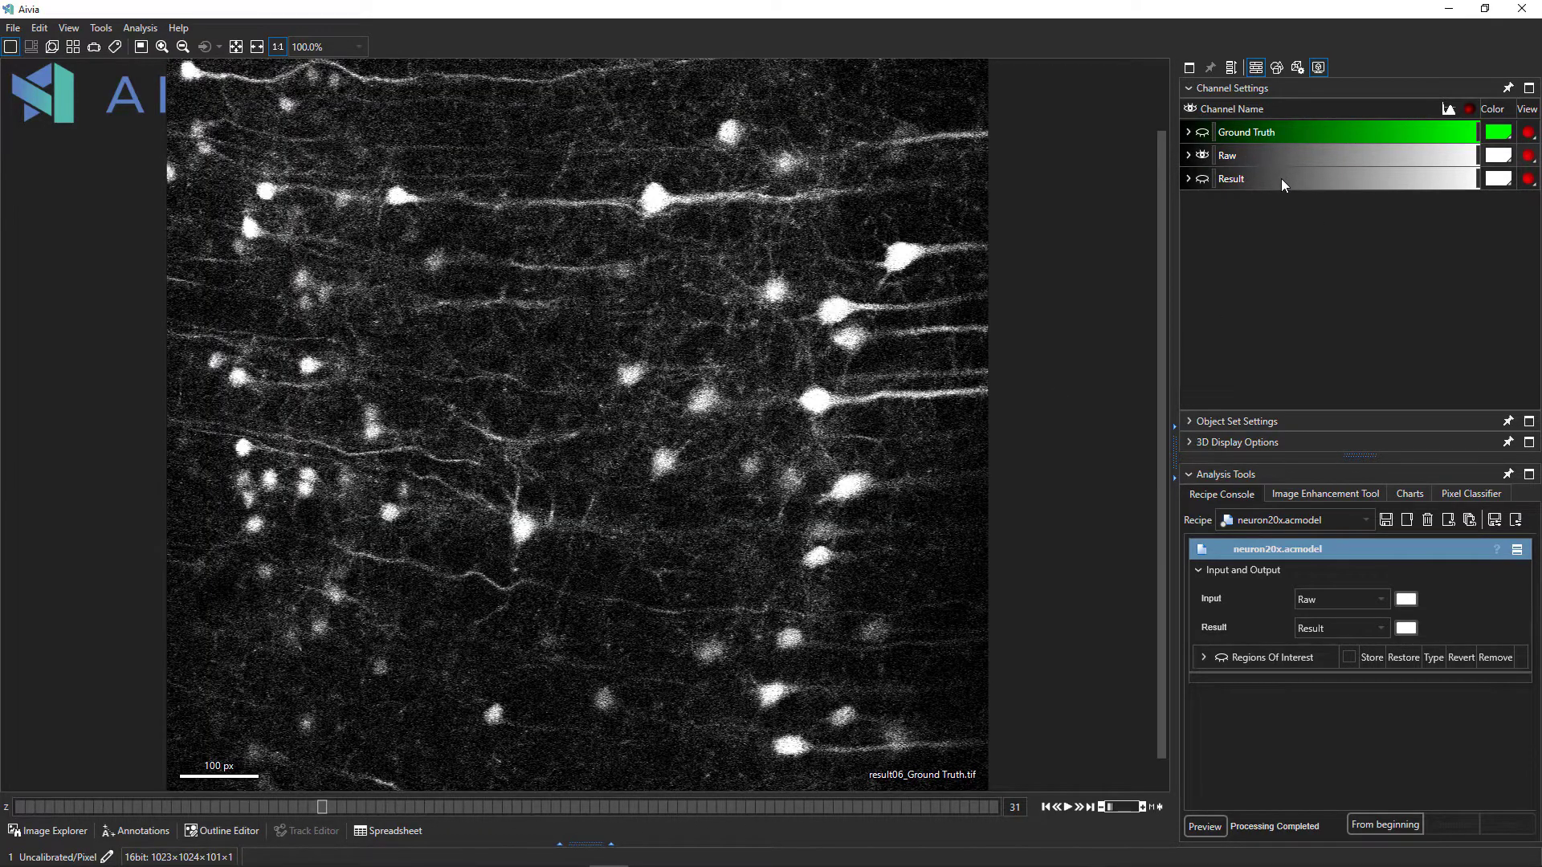
left_click(1280, 179)
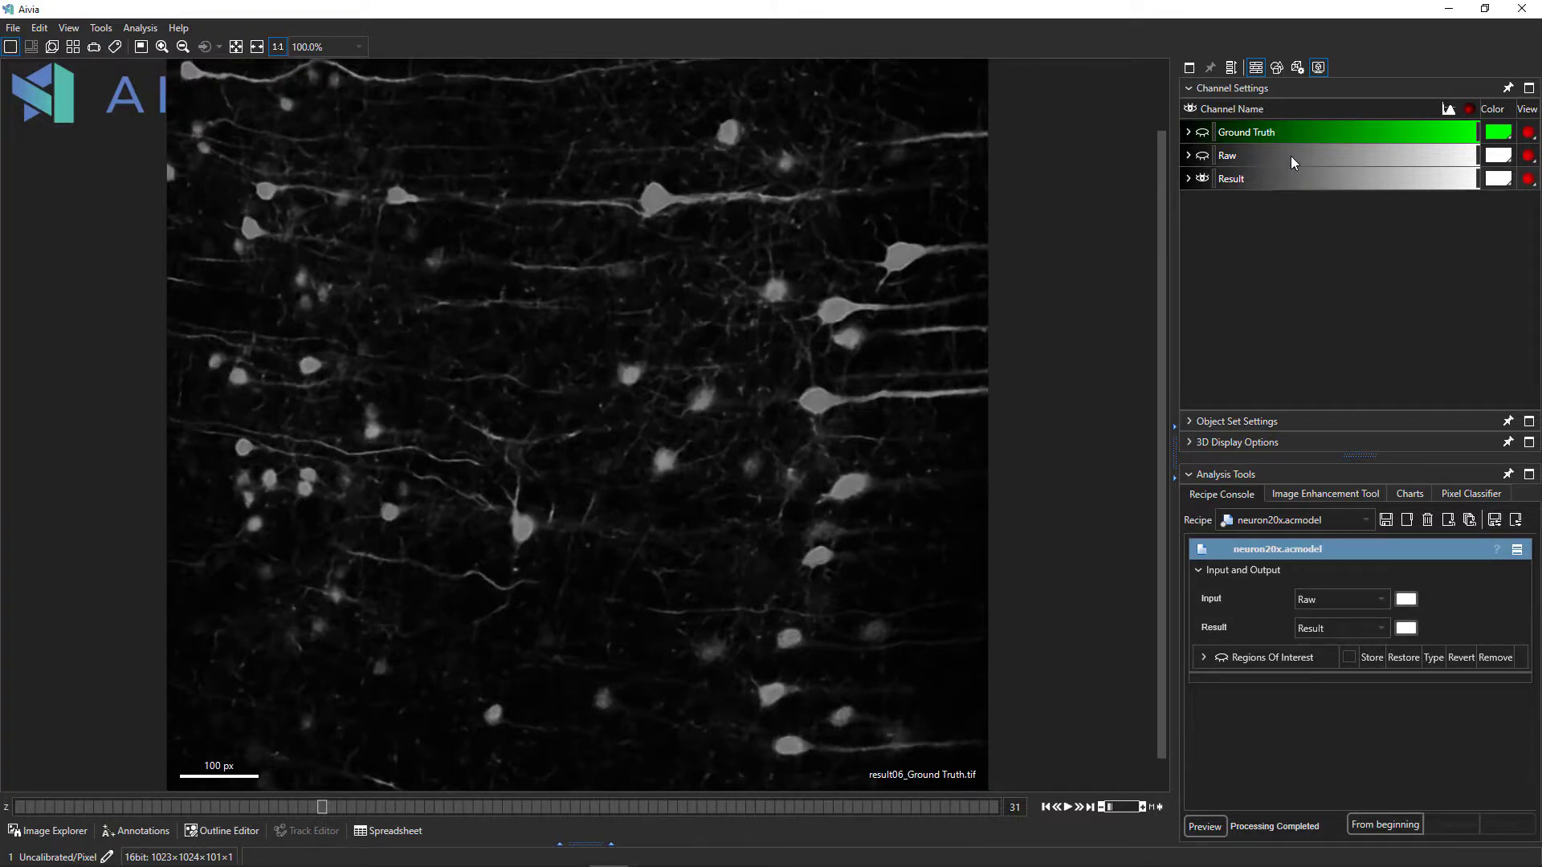
left_click(1289, 156)
left_click(1291, 177)
left_click(1303, 130)
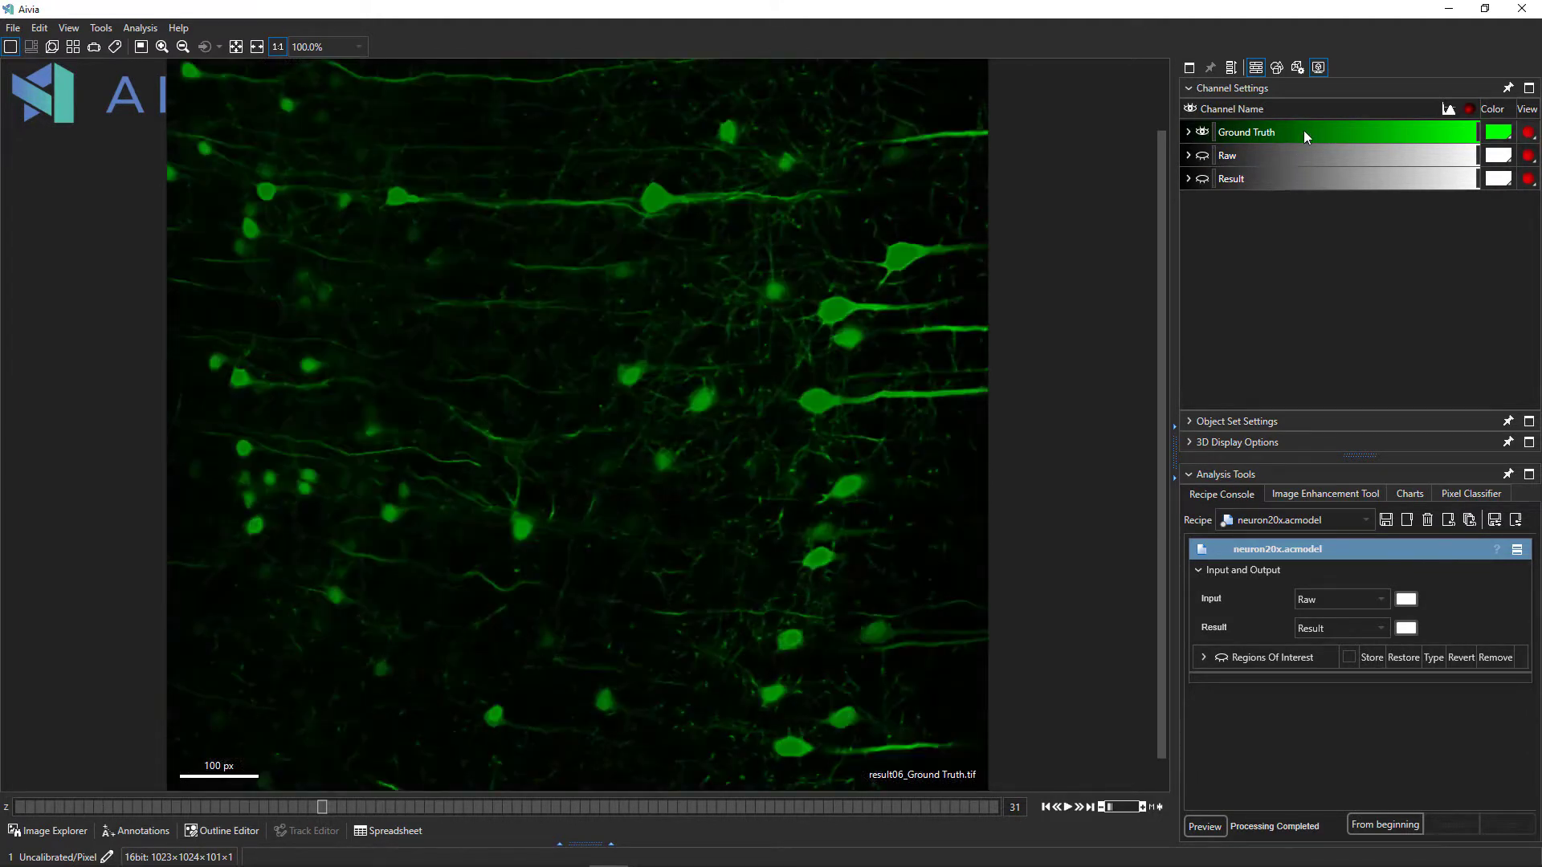
left_click(1299, 180)
left_click(1304, 137)
- Compare the fine neurites in the Raw, Result and Ground Truth channels at 500% magnification and return to 100%
scroll(538, 394, "up", 5)
left_click(1314, 156)
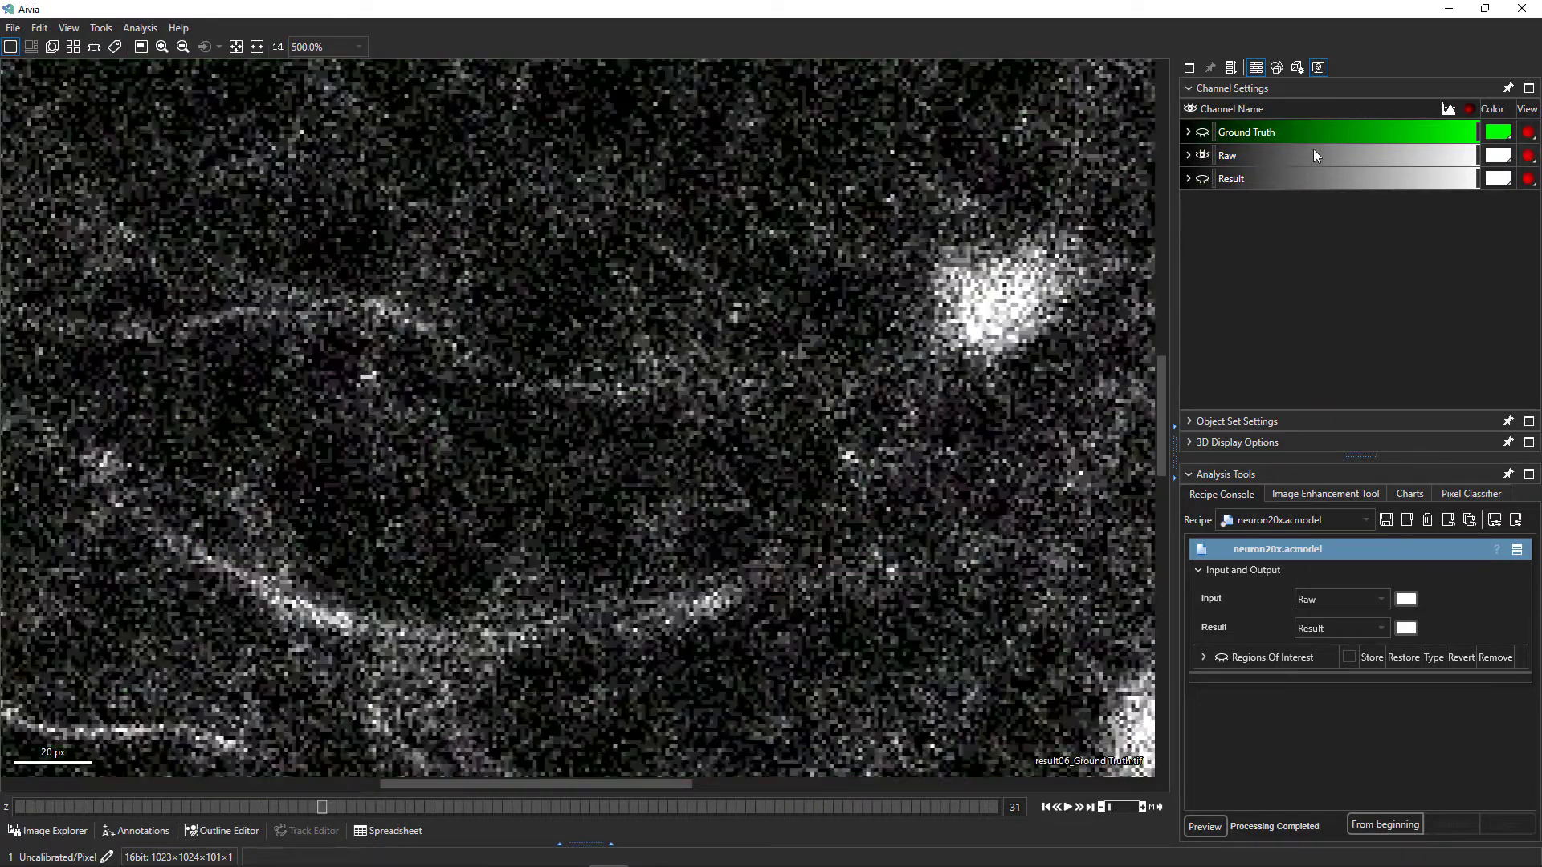
left_click(1270, 175)
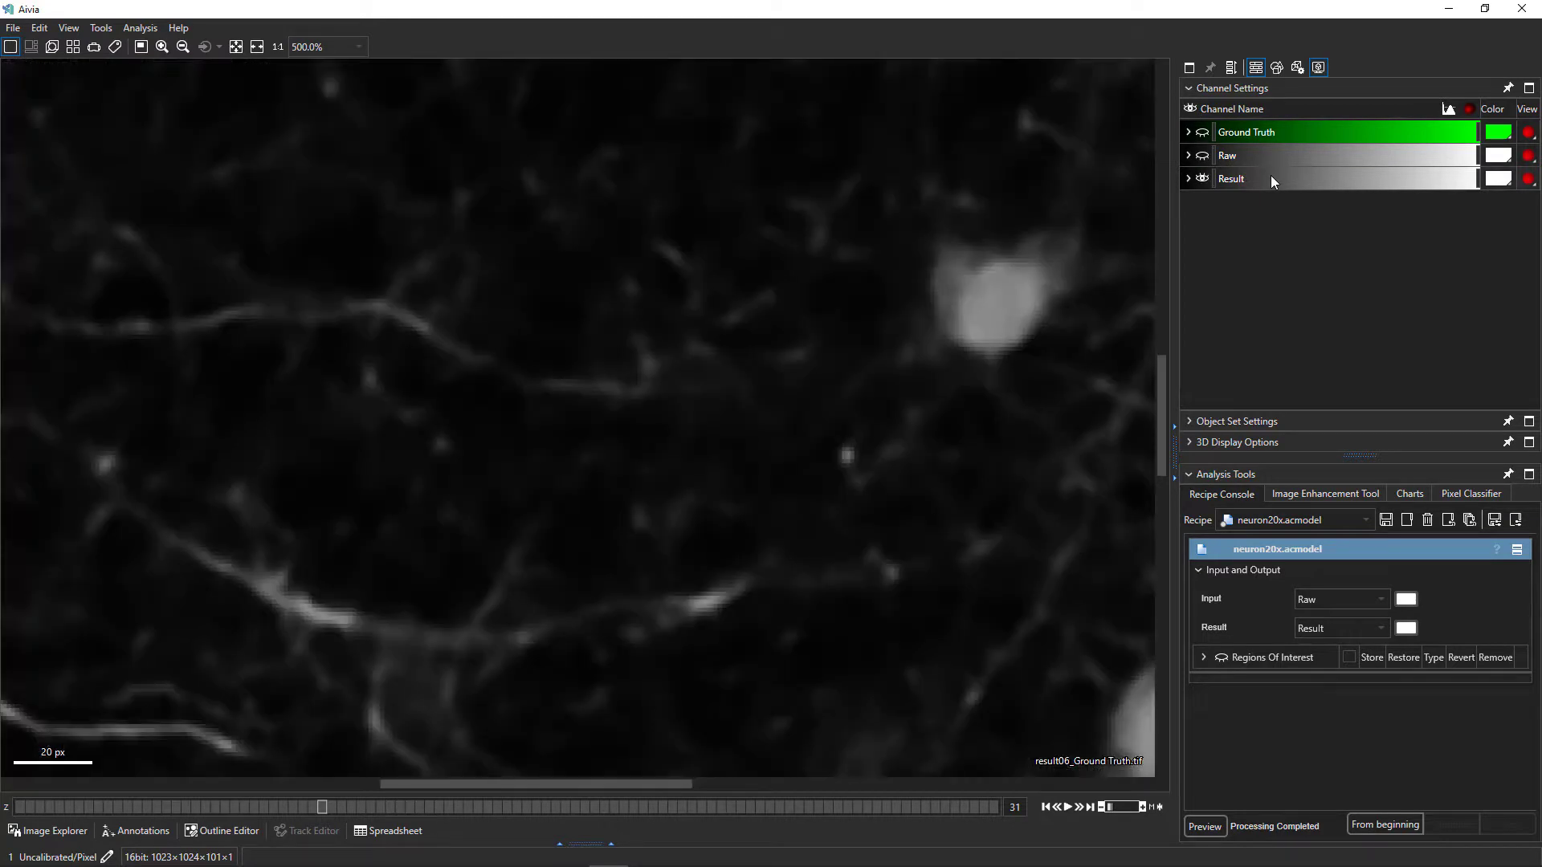
left_click(1285, 133)
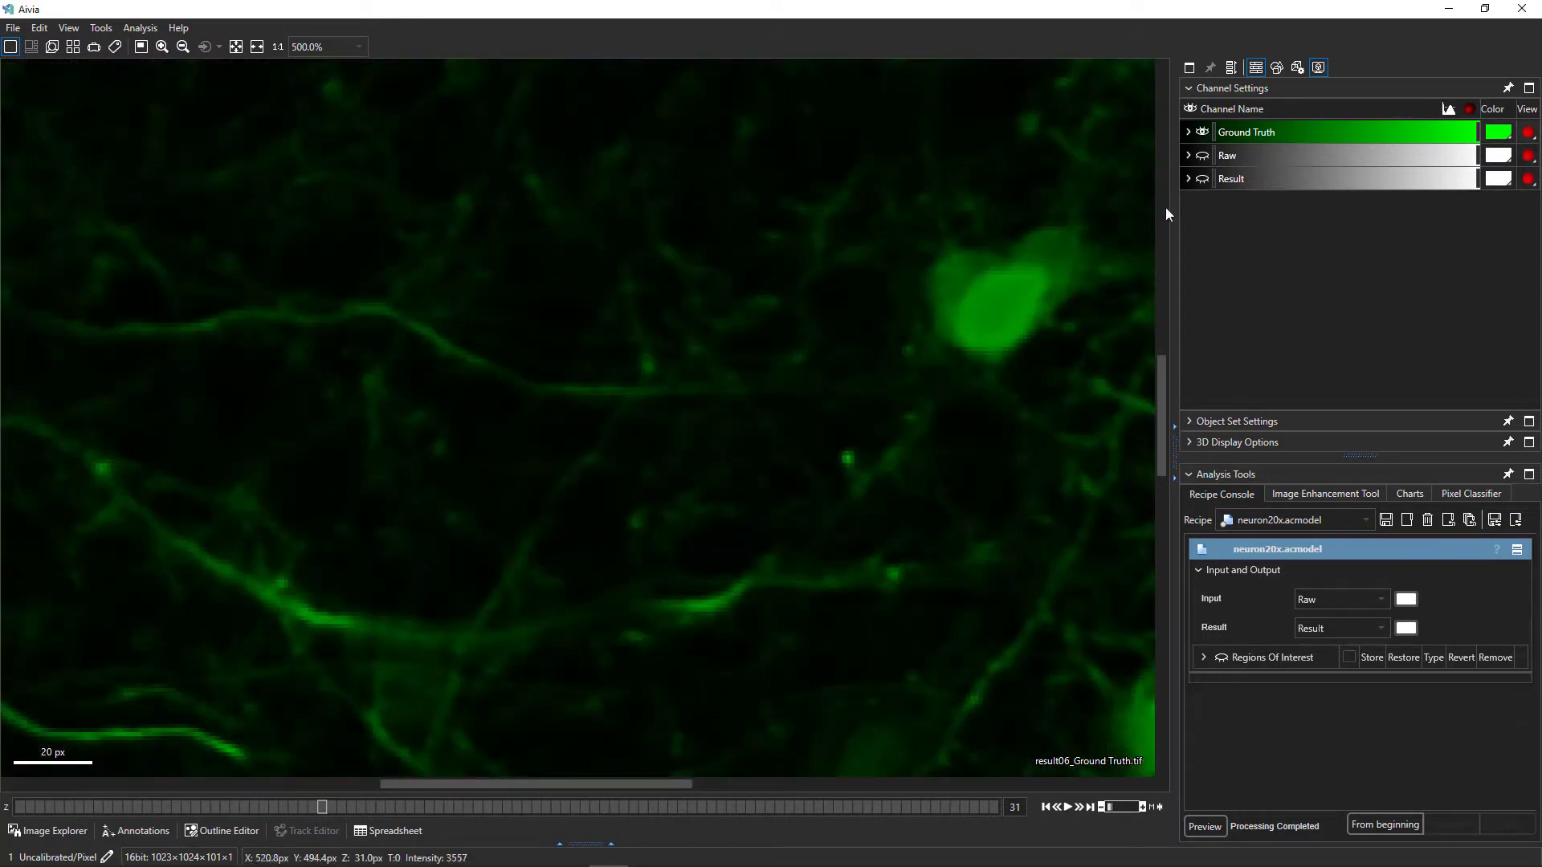
scroll(785, 432, "down", 4)
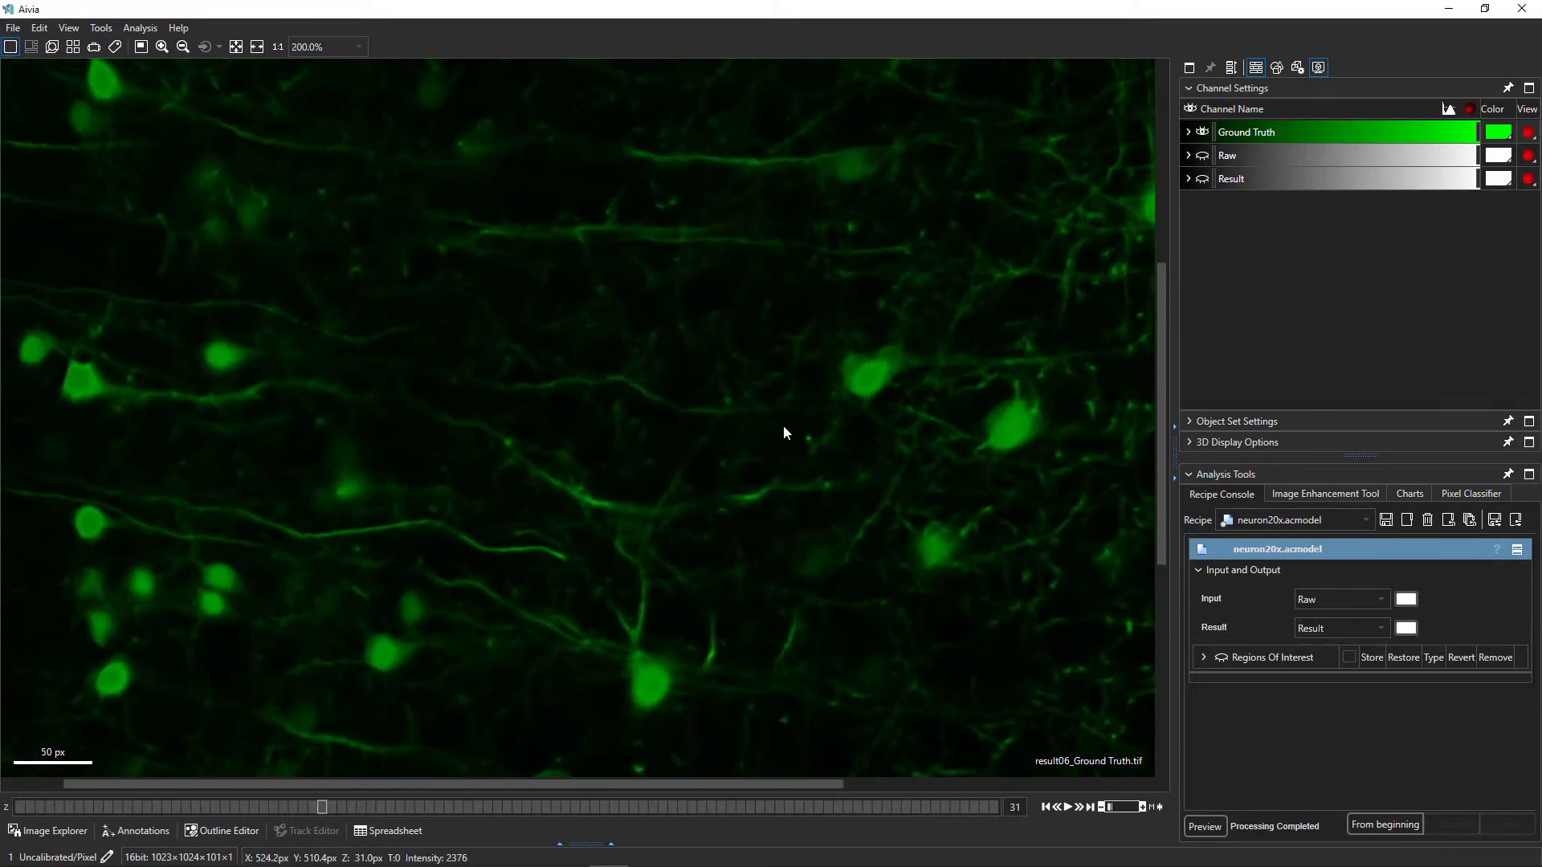
scroll(783, 427, "down", 2)
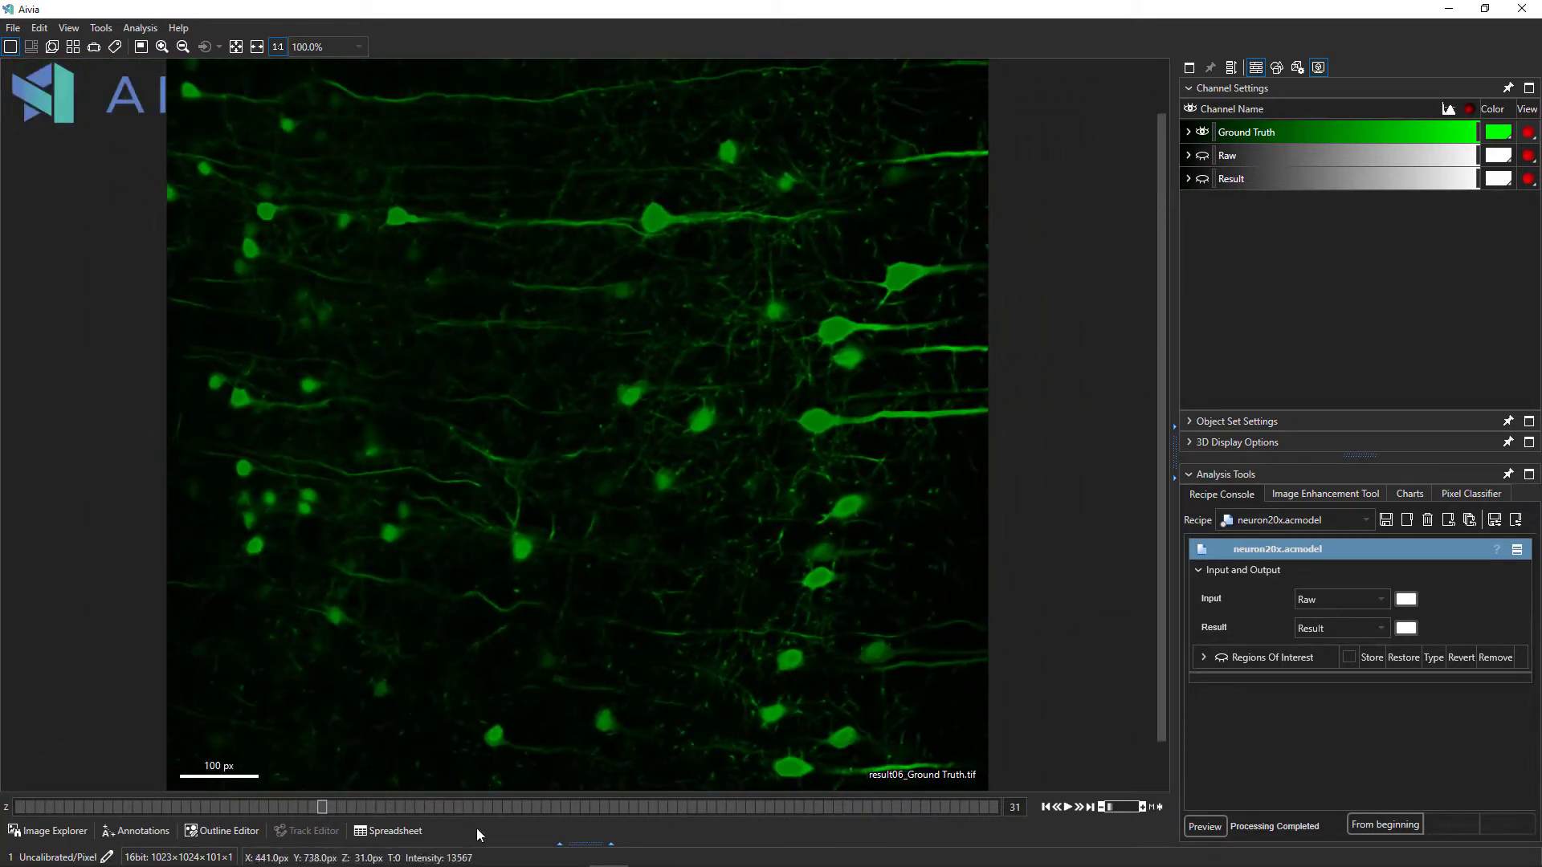
- Switch to SnakeTail and examine the ImageComparisonMetrics_v2.py script
mouse_move(450, 856)
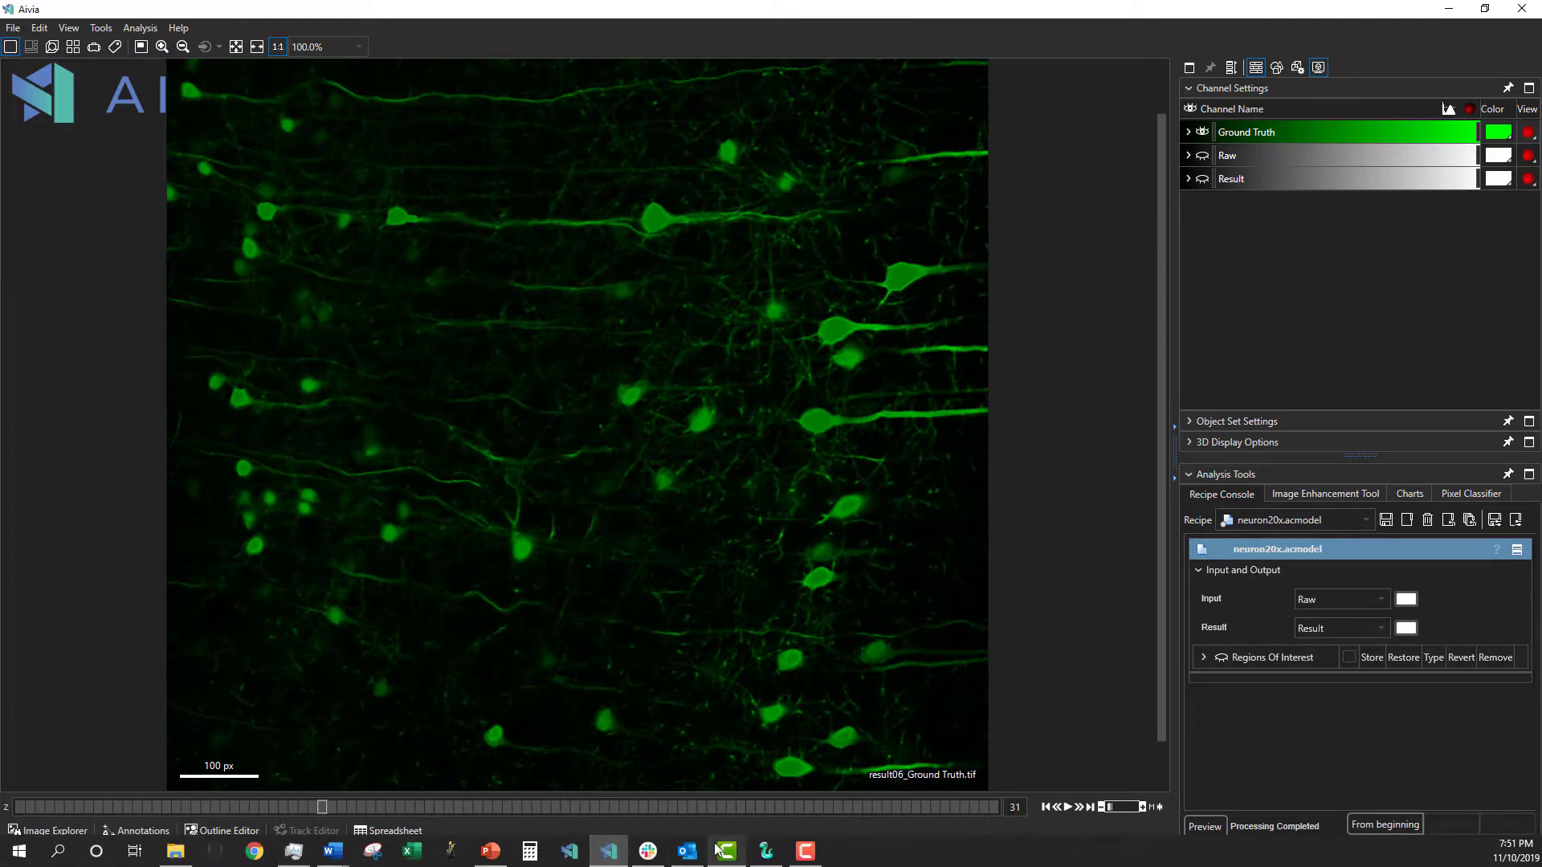
left_click(778, 856)
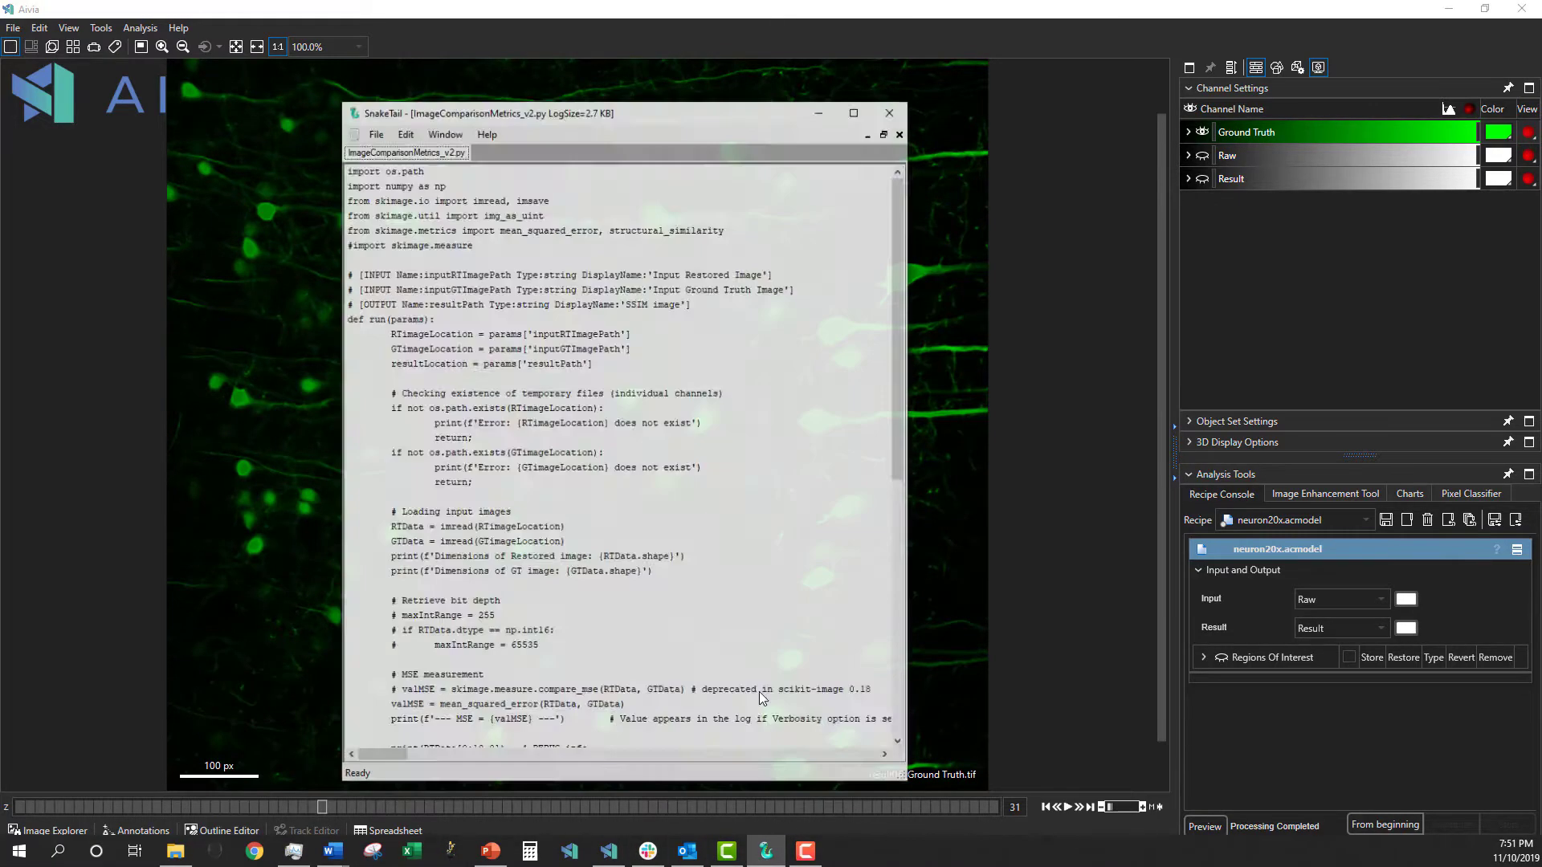
left_click_drag(900, 256, 910, 207)
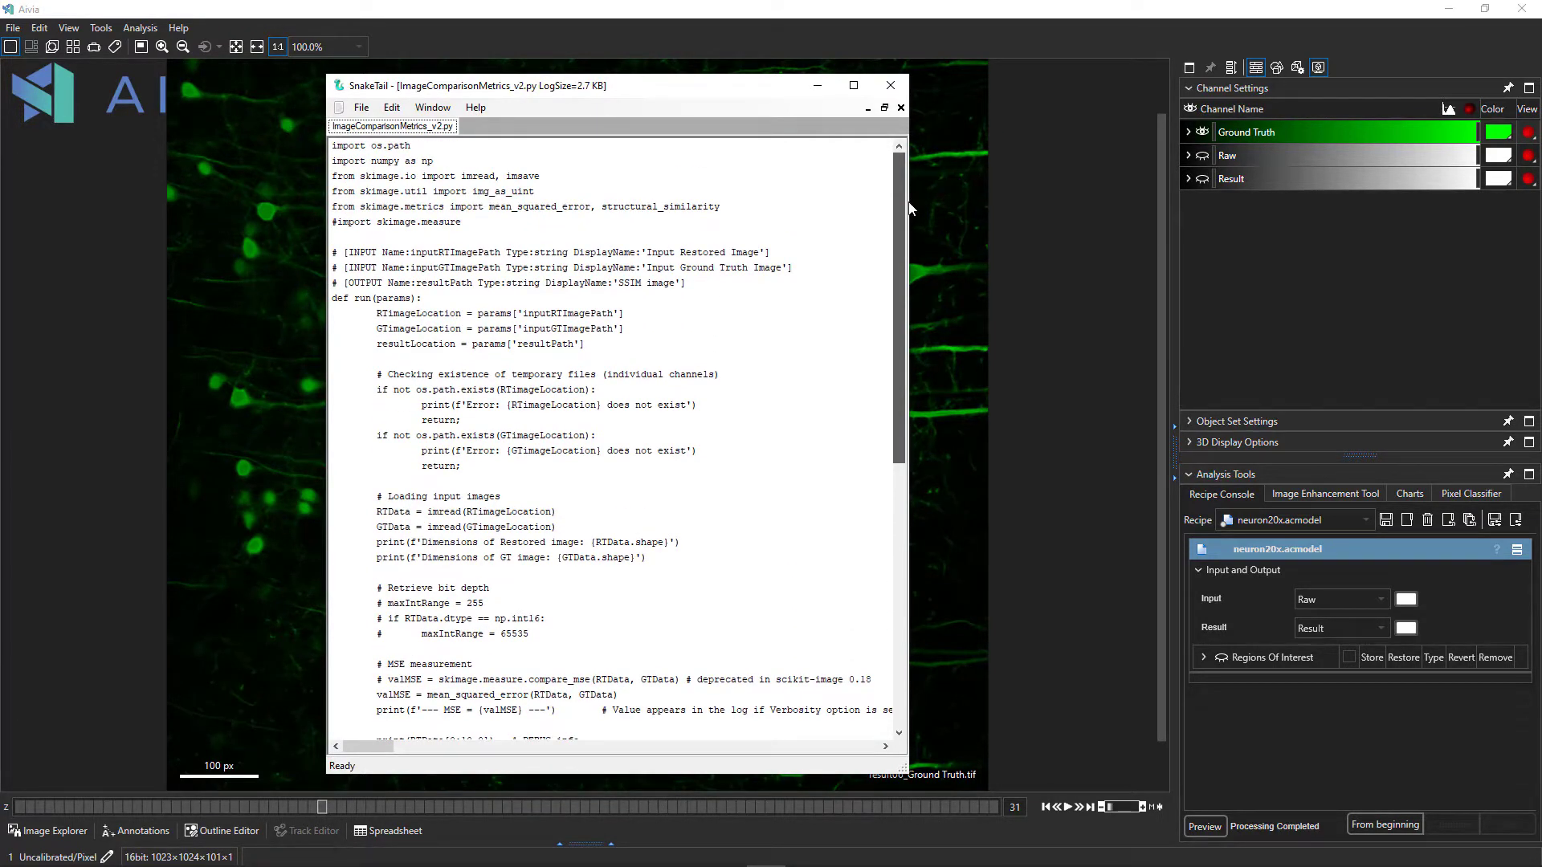
- Review the rest of the ImageComparisonMetrics_v2.py script, including its MSE and SSIM sections, and minimize SnakeTail
left_click_drag(899, 215, 888, 386)
scroll(890, 446, "down", 2)
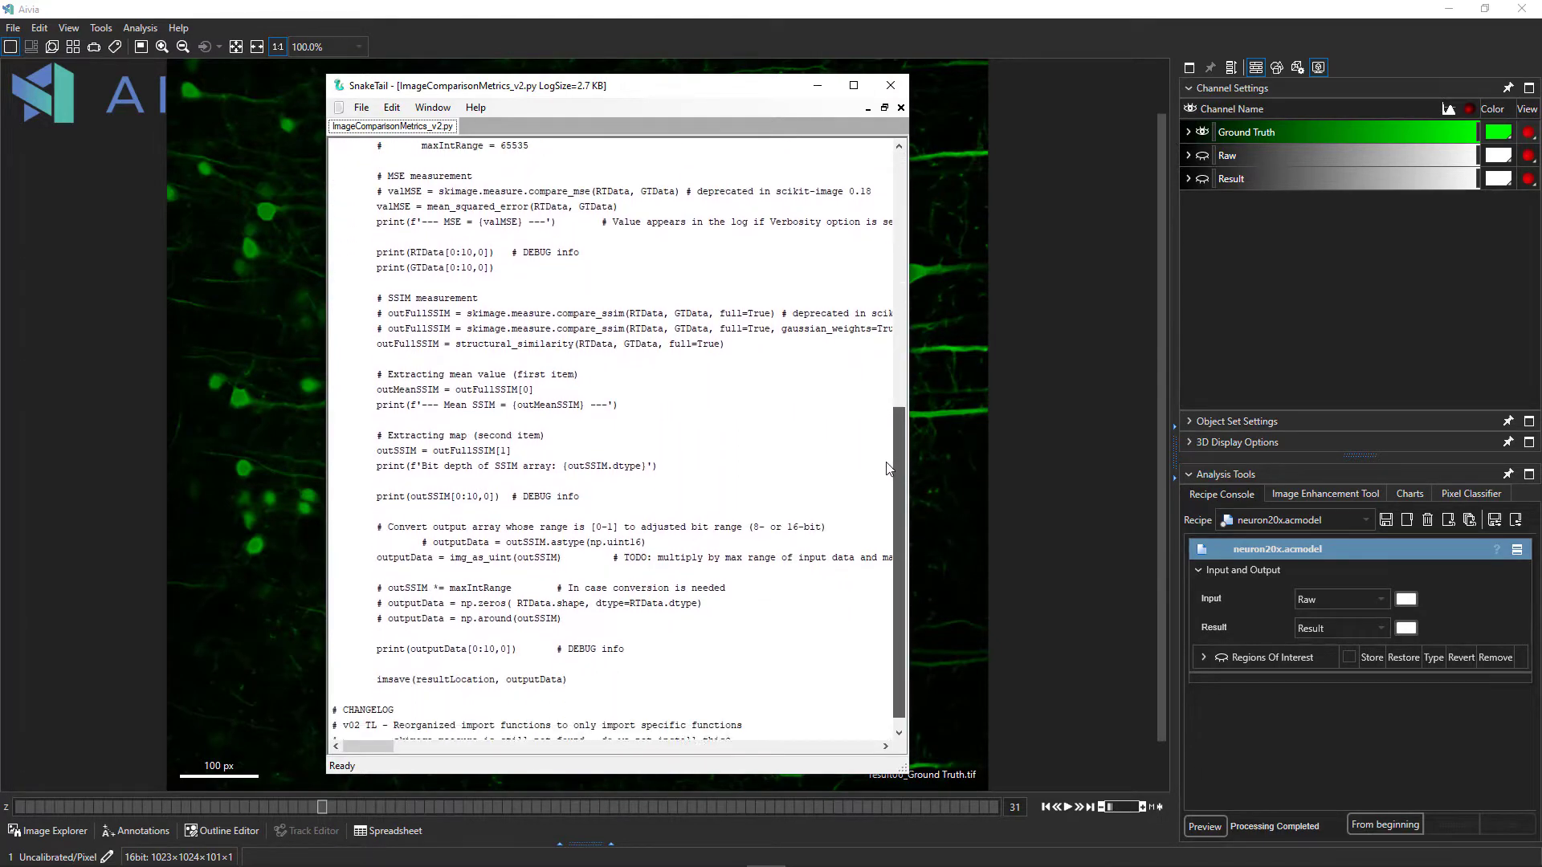
scroll(890, 466, "up", 1)
left_click_drag(891, 414, 909, 152)
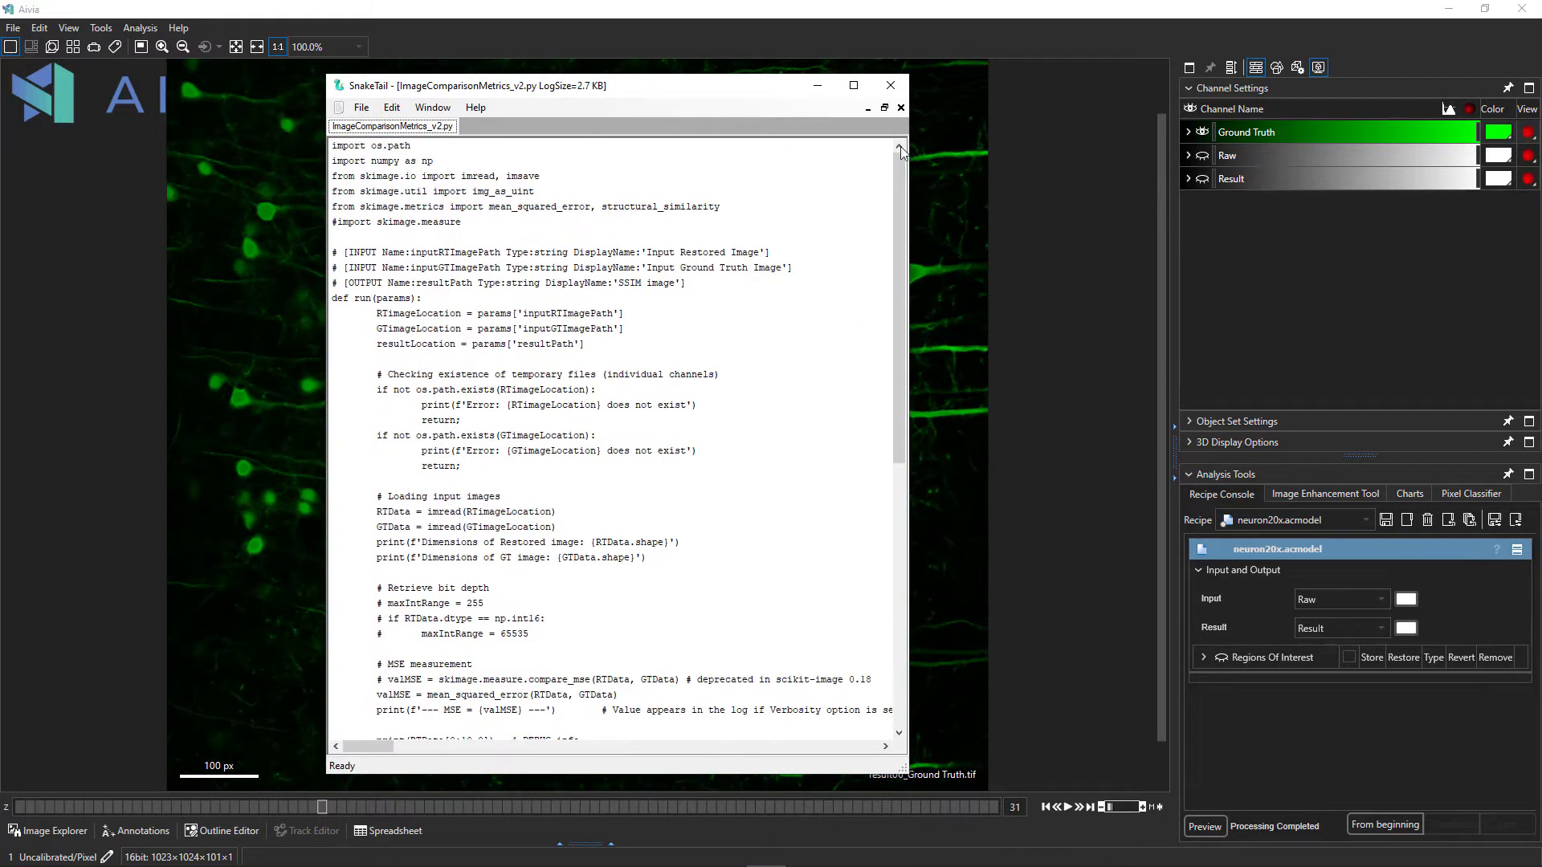
left_click(818, 85)
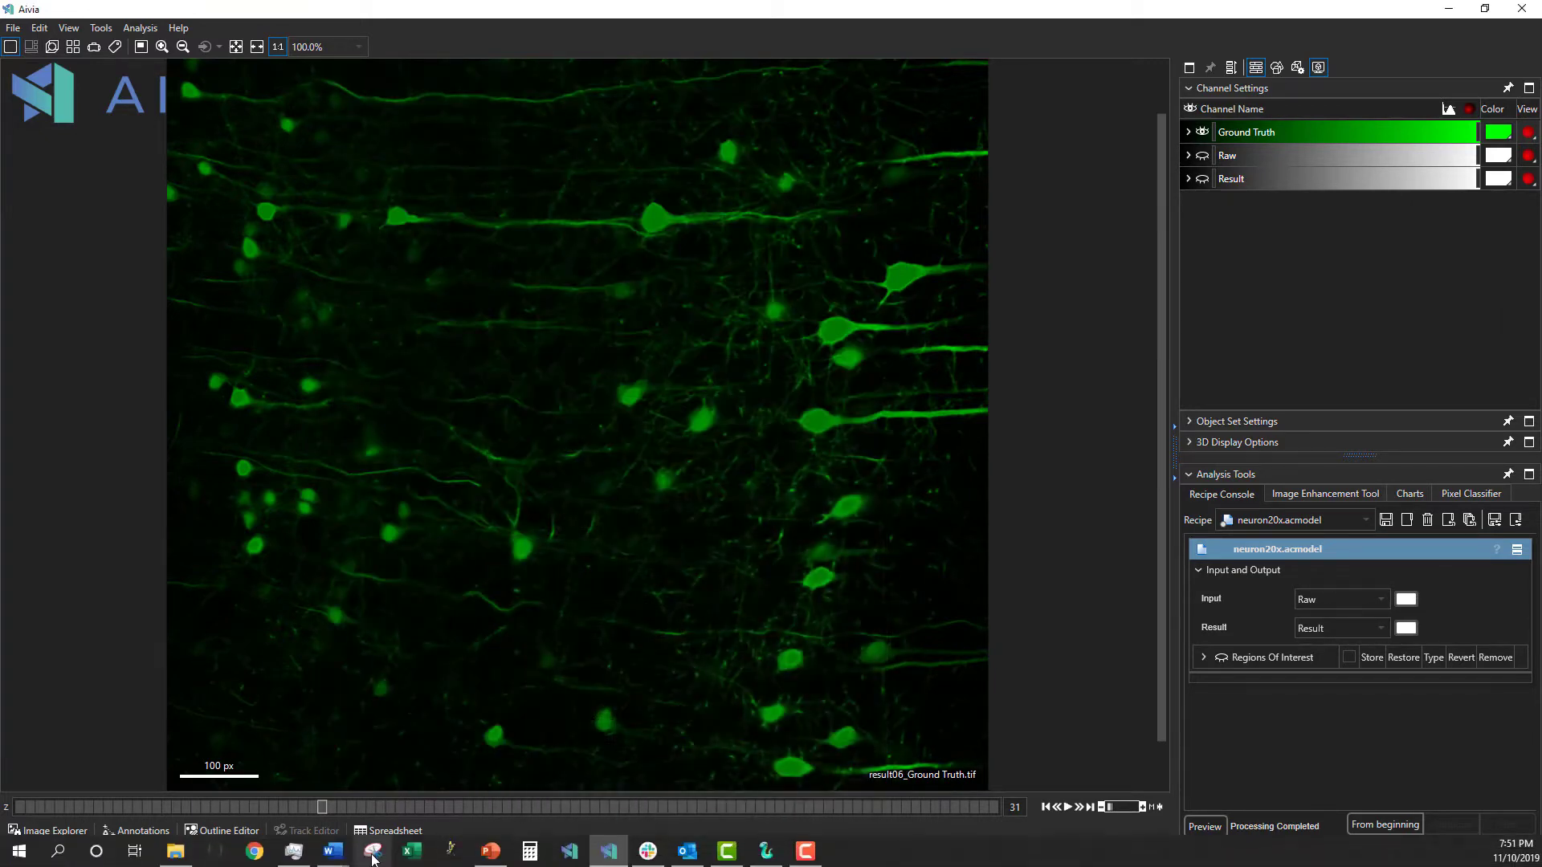
- Load ImageComparisonMetrics_v2.py from the AI Deconvolution and Python (SSIM) folder as the recipe in Aivia
left_click(175, 852)
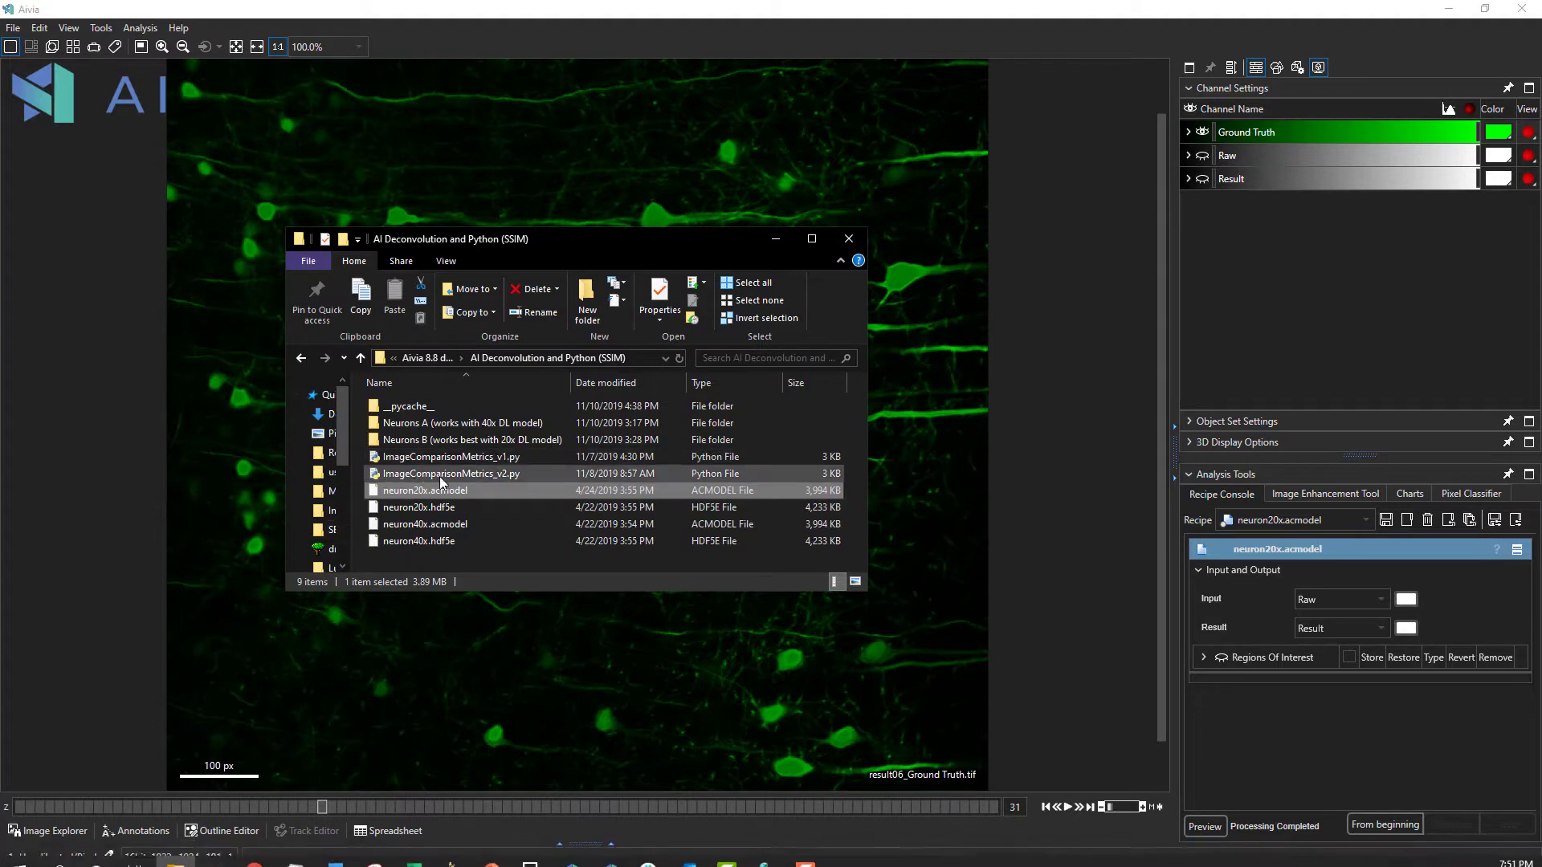
left_click(478, 474)
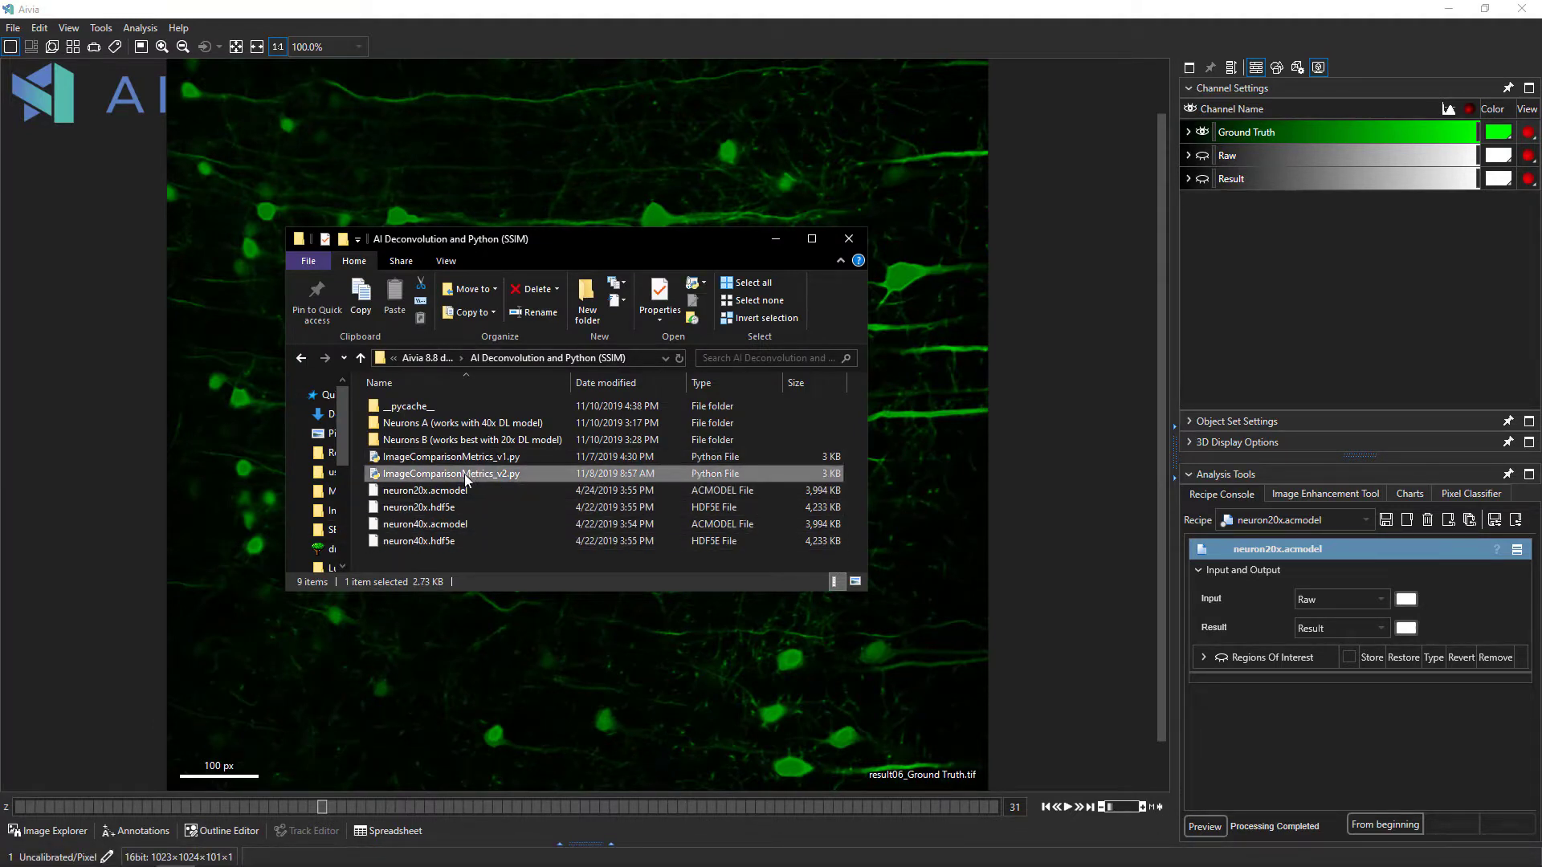
left_click_drag(464, 476, 1342, 514)
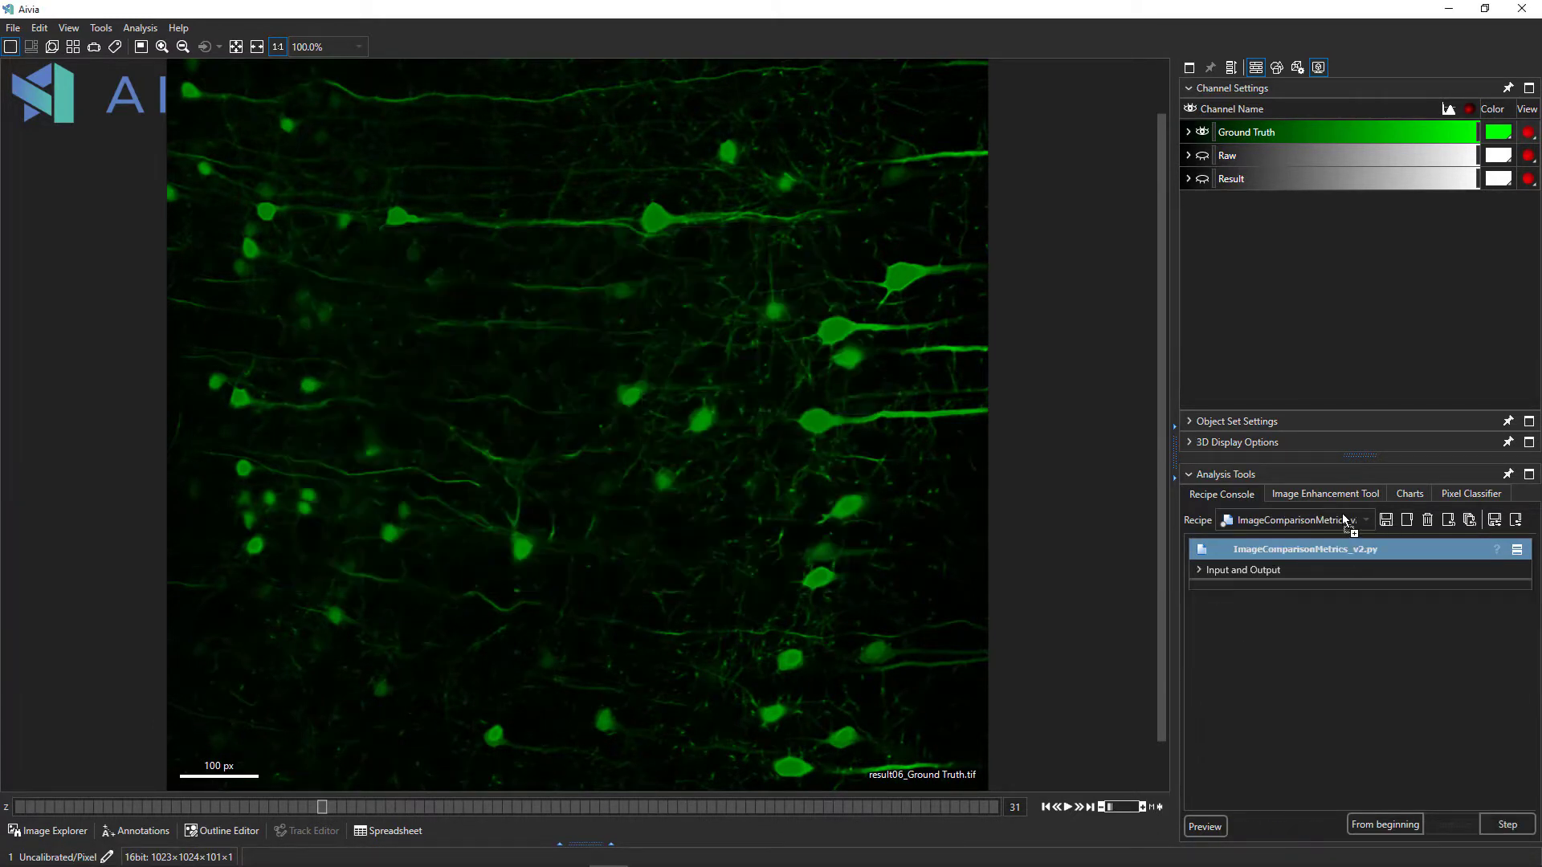
- Set the recipe's Input Restored Image to Result and run the metrics script from the beginning
left_click(1257, 571)
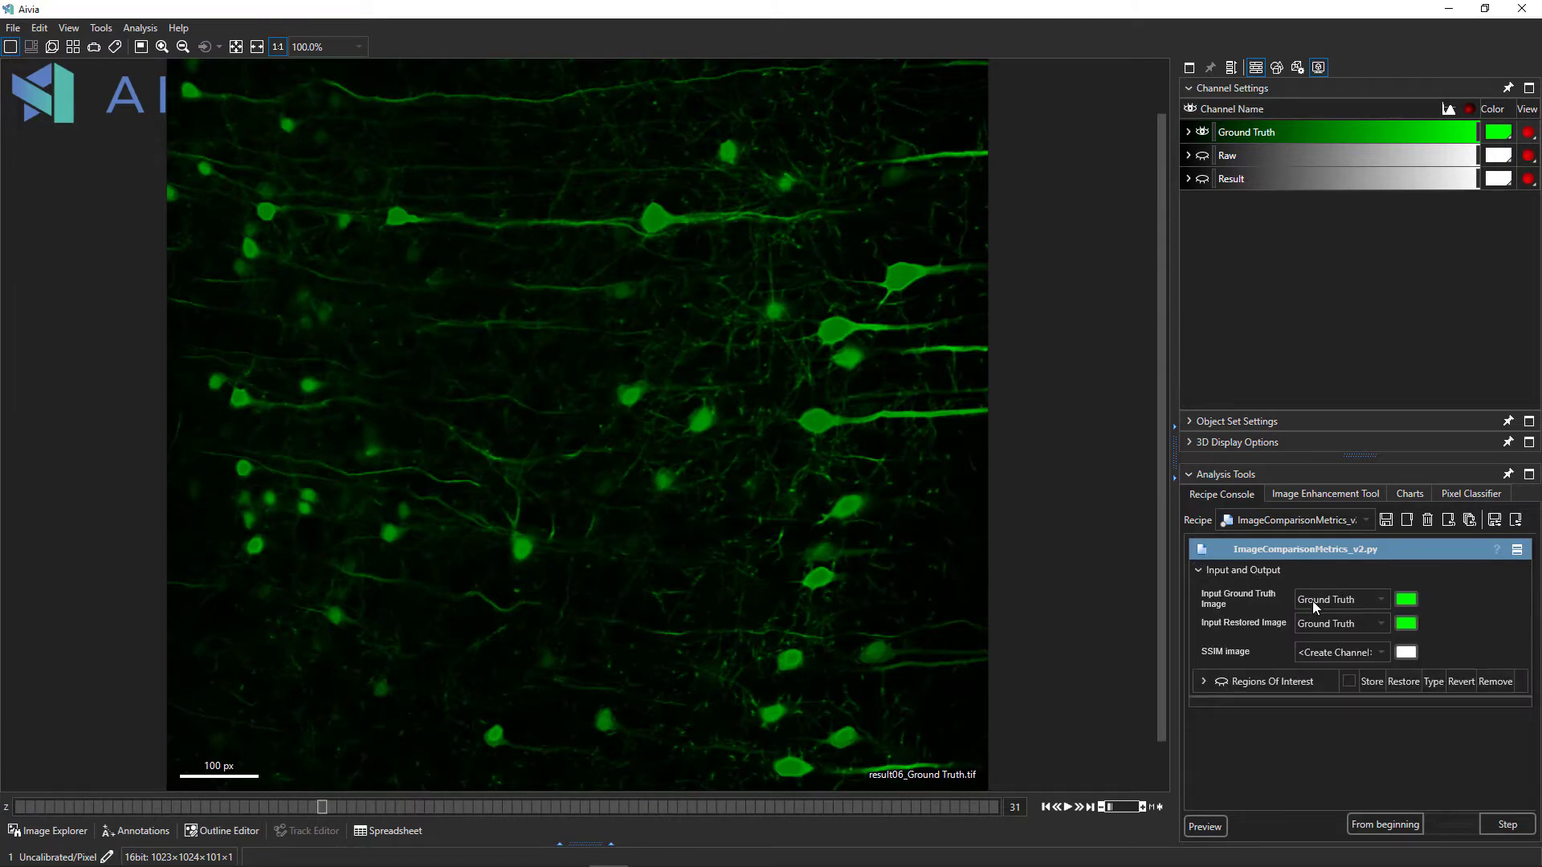
left_click(1333, 624)
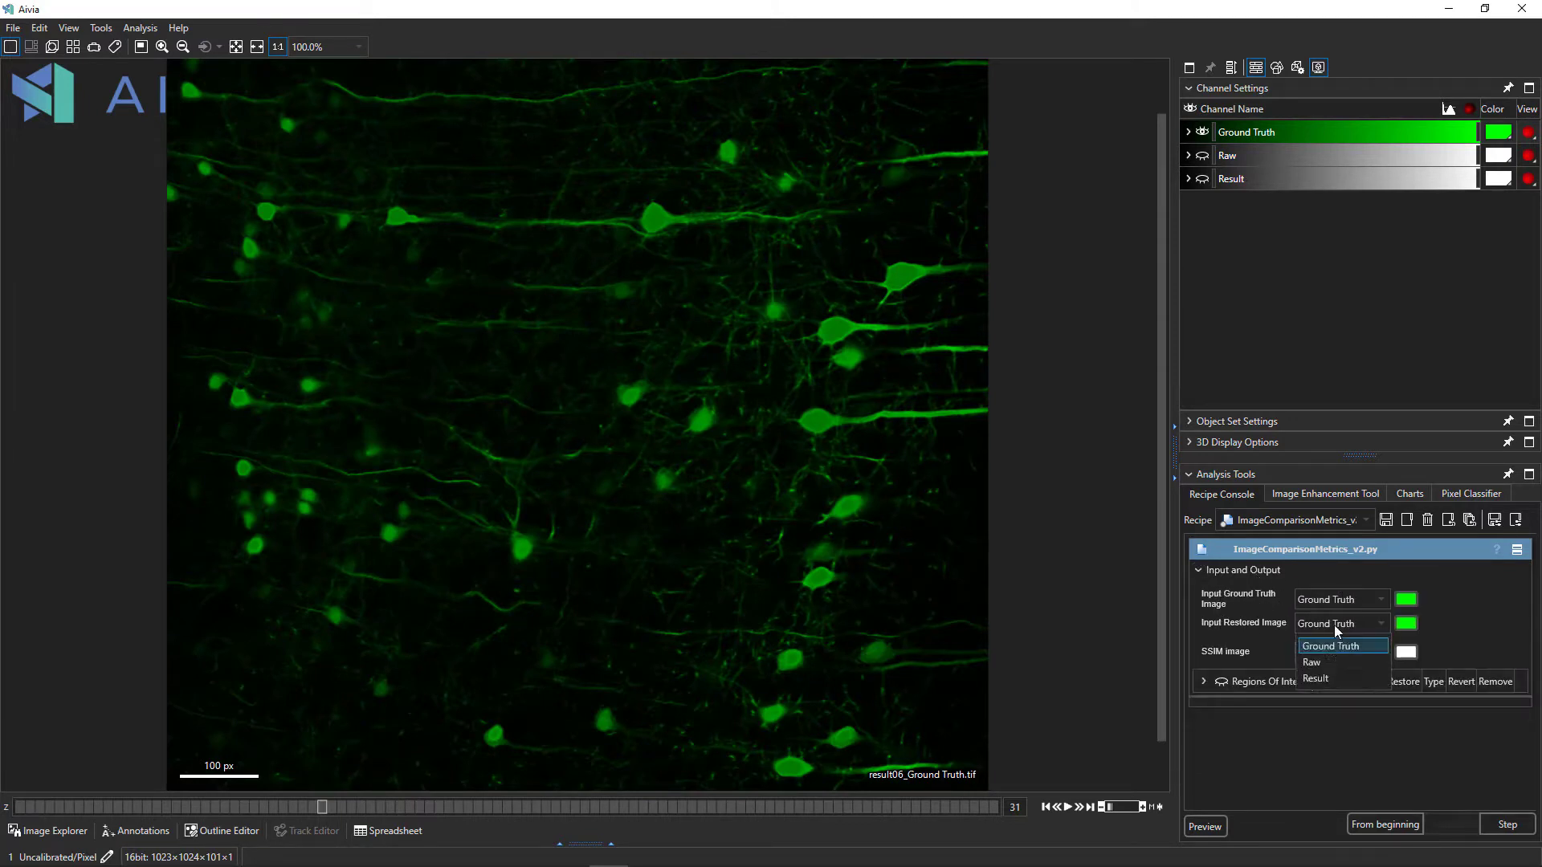
left_click(1323, 679)
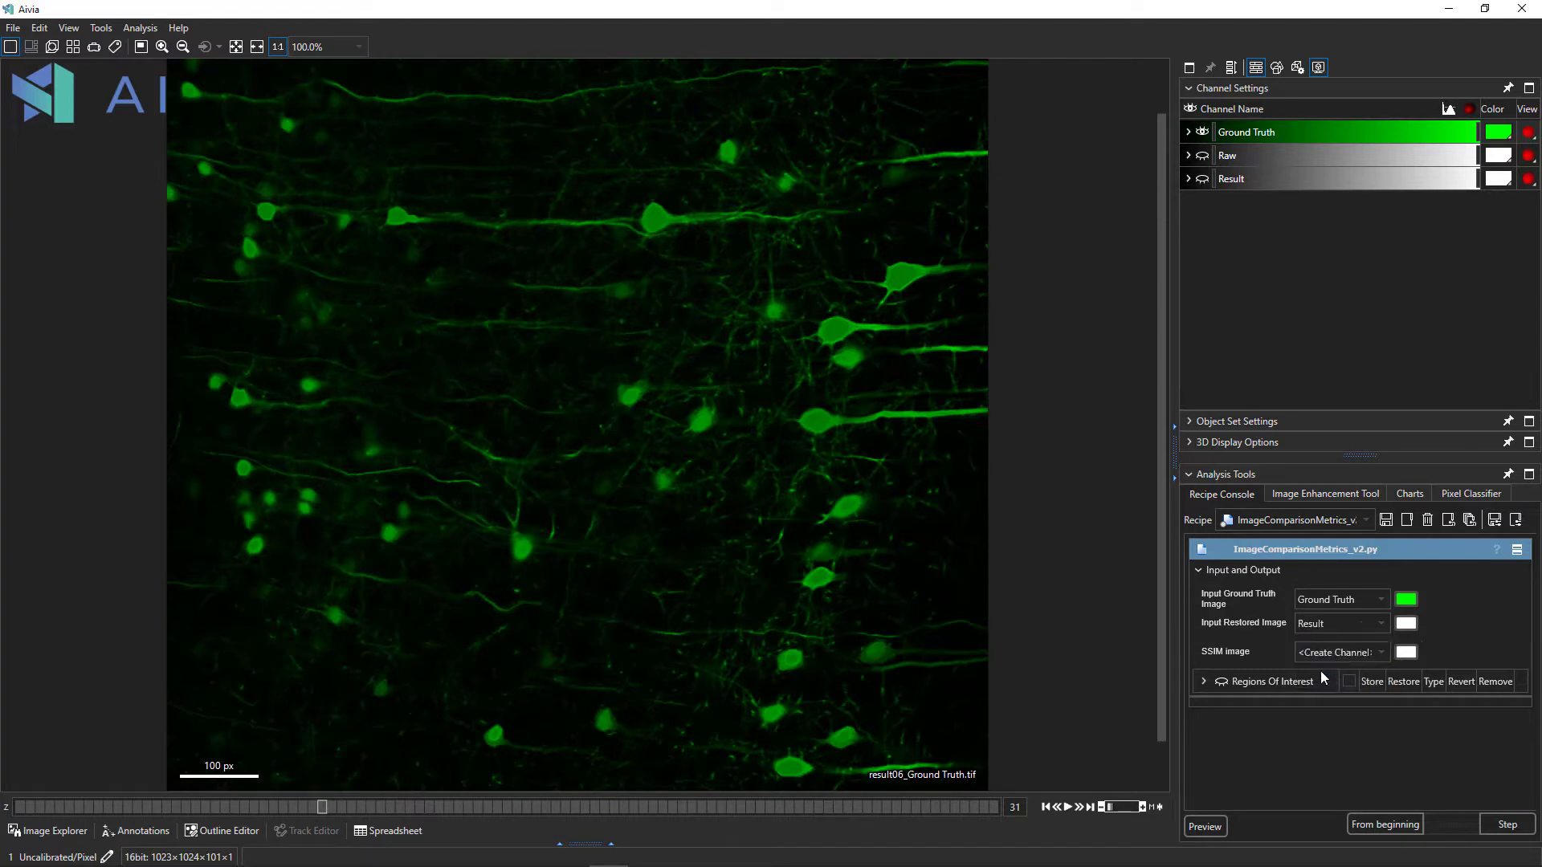
left_click(1384, 825)
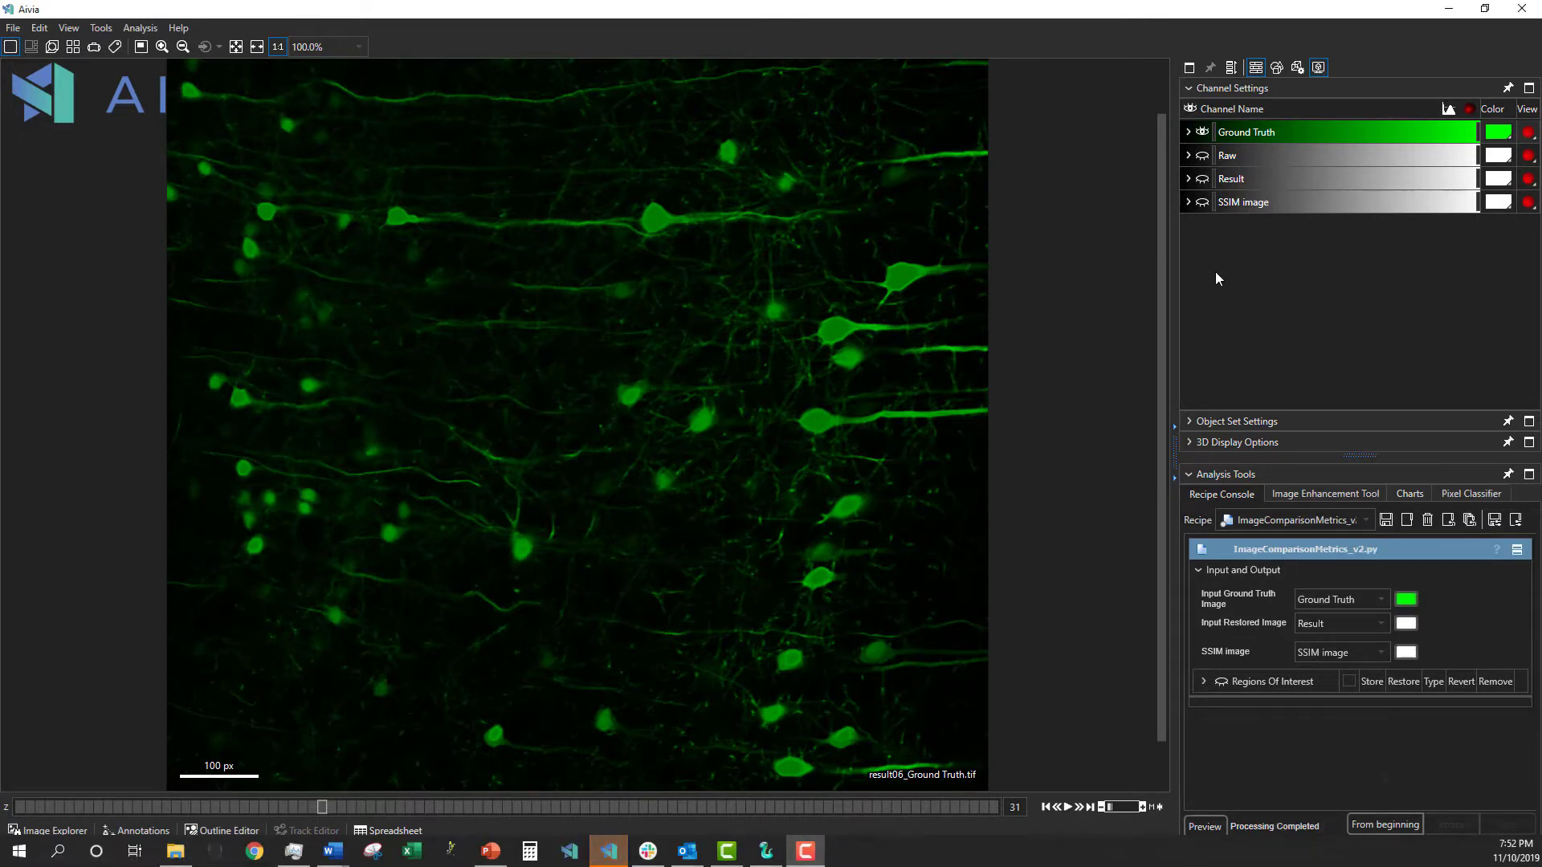
- Set the SSIM image channel's display maximum to 65535 and show that channel alone
left_click(1190, 202)
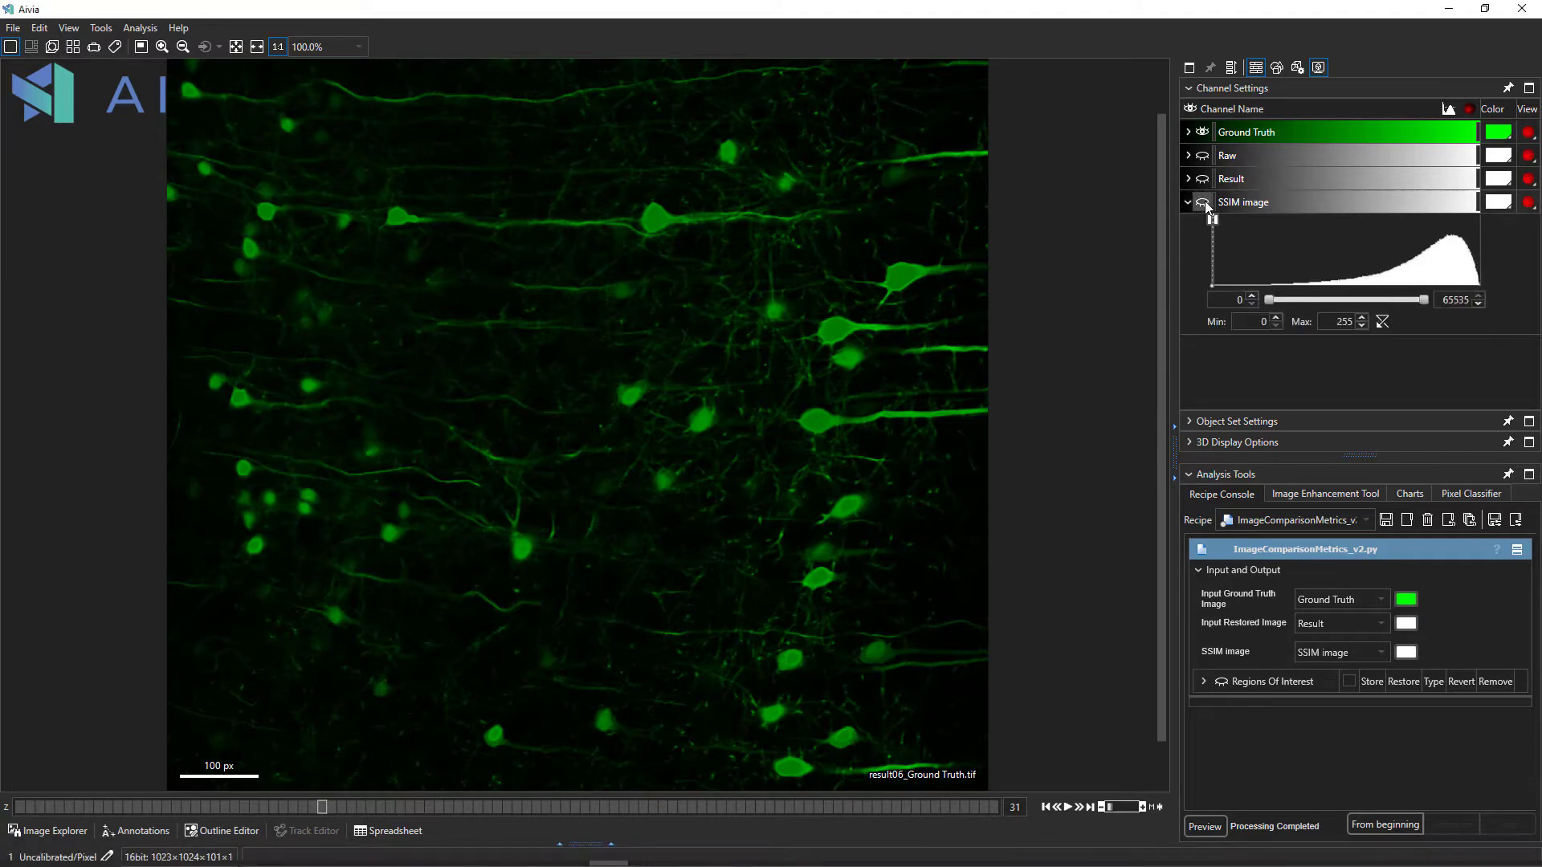
left_click_drag(1209, 222, 1482, 222)
left_click(1202, 202)
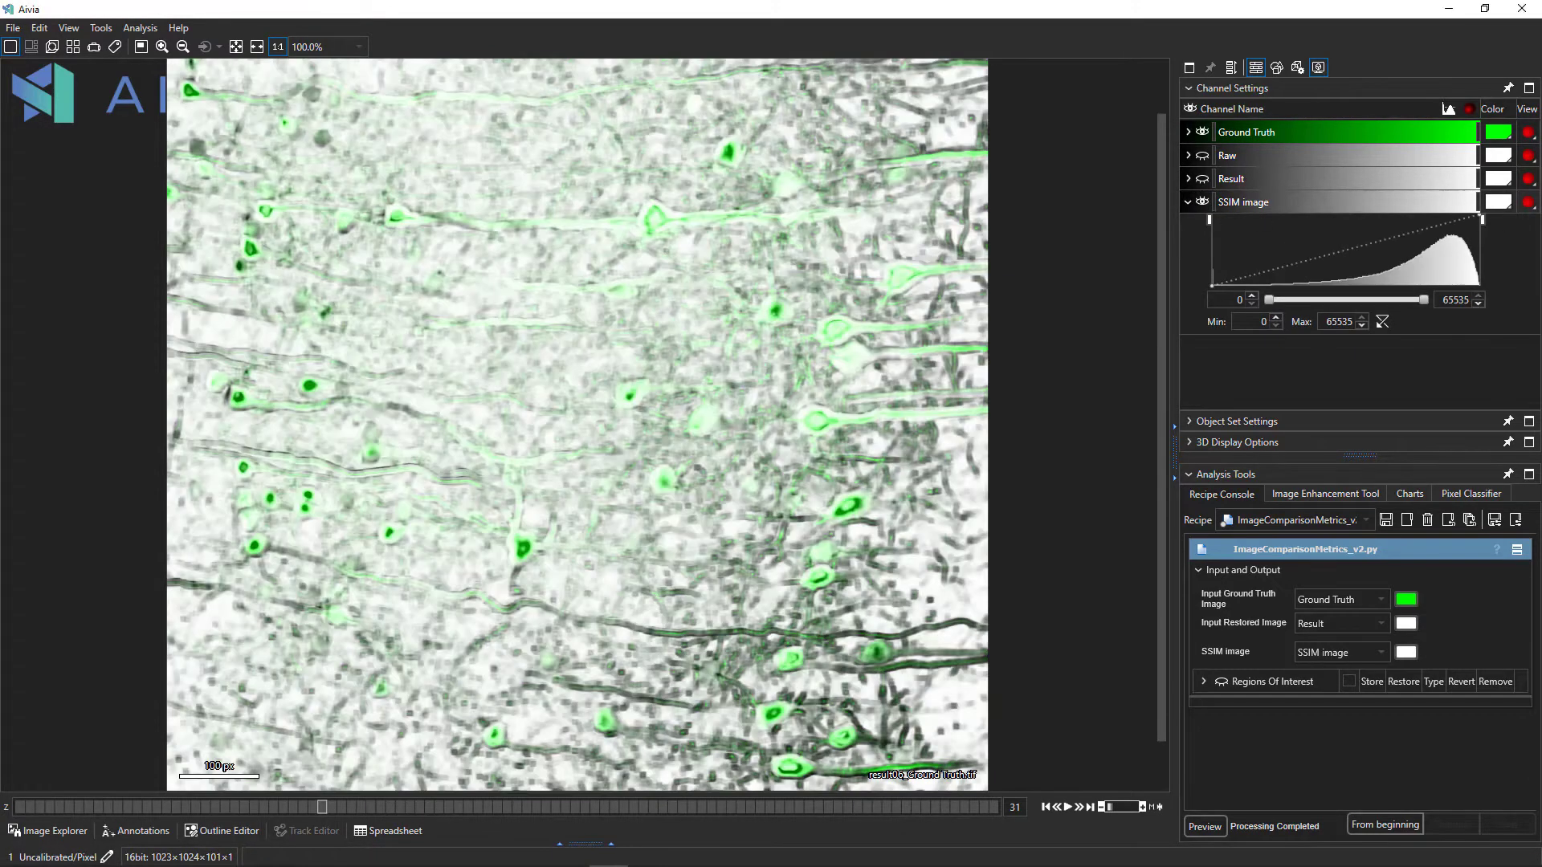
left_click(1203, 132)
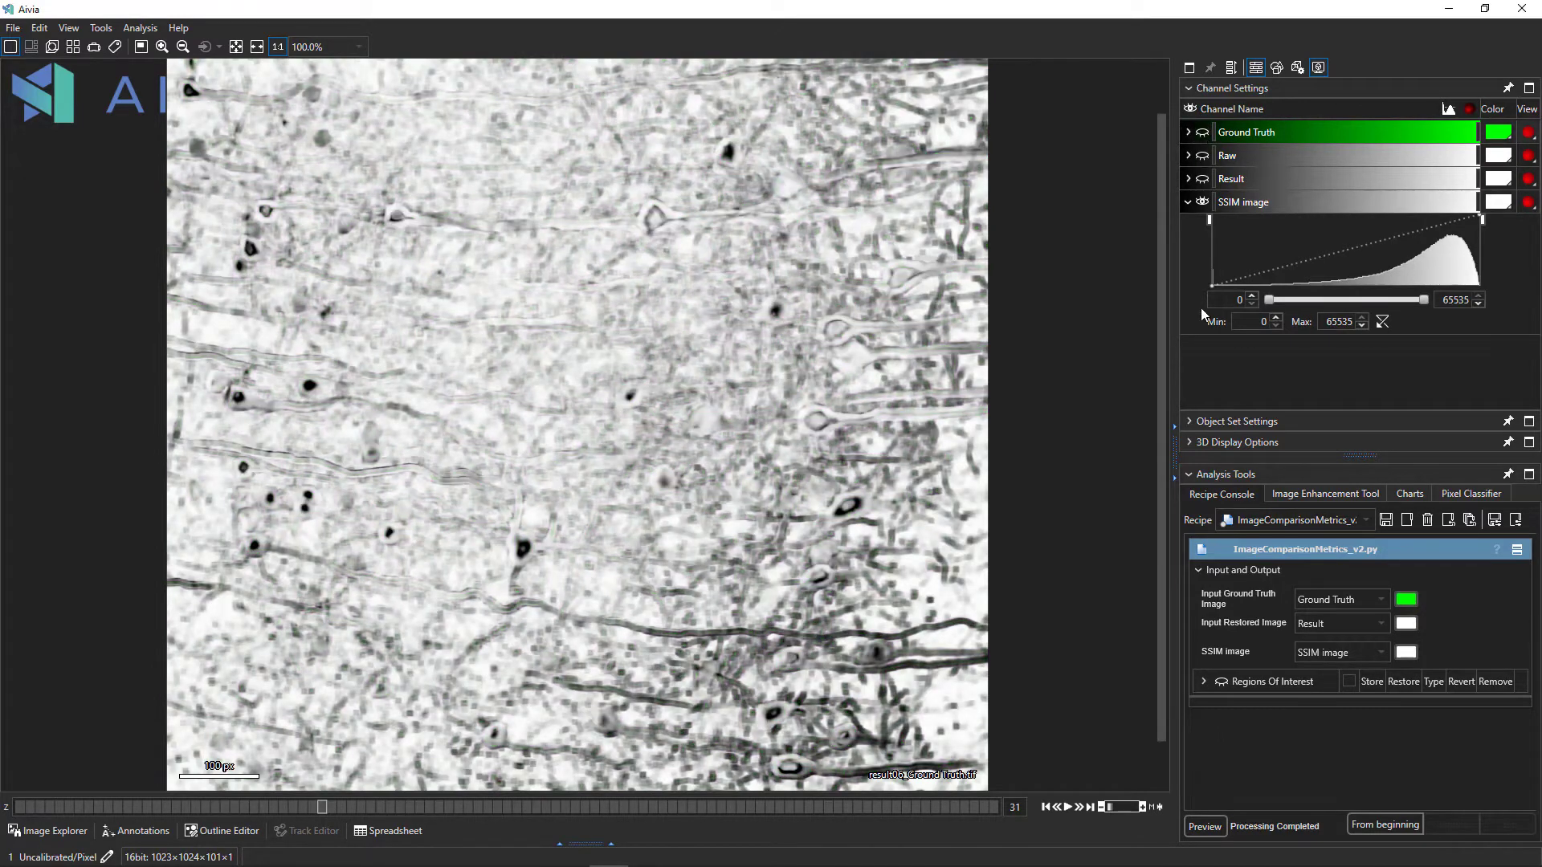
- Apply the Rainbow 1 LUT mapping to the SSIM image channel
right_click(1415, 228)
mouse_move(1348, 401)
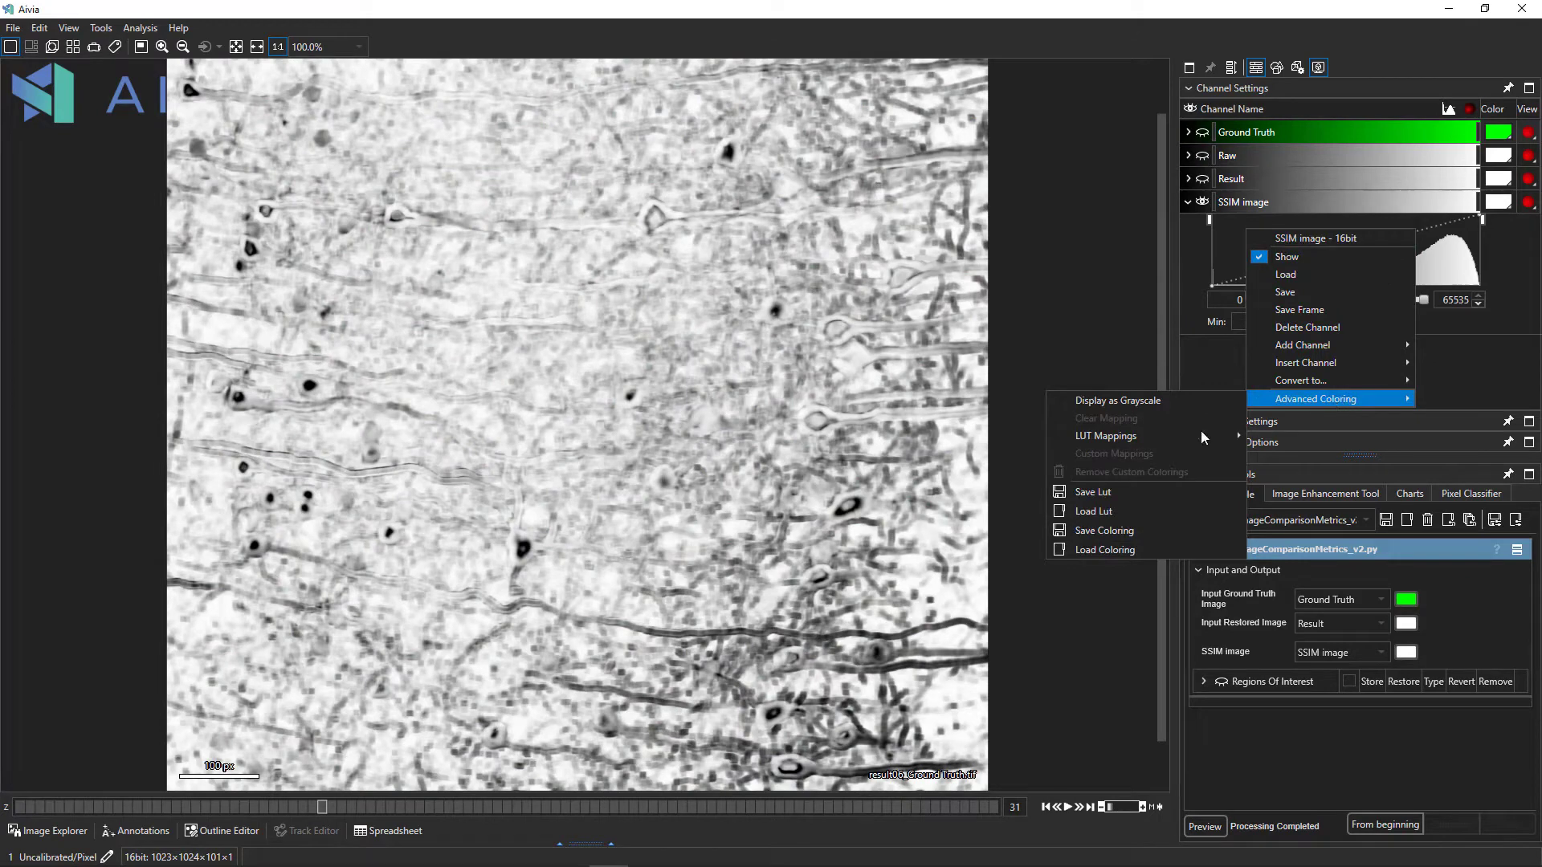
mouse_move(1183, 434)
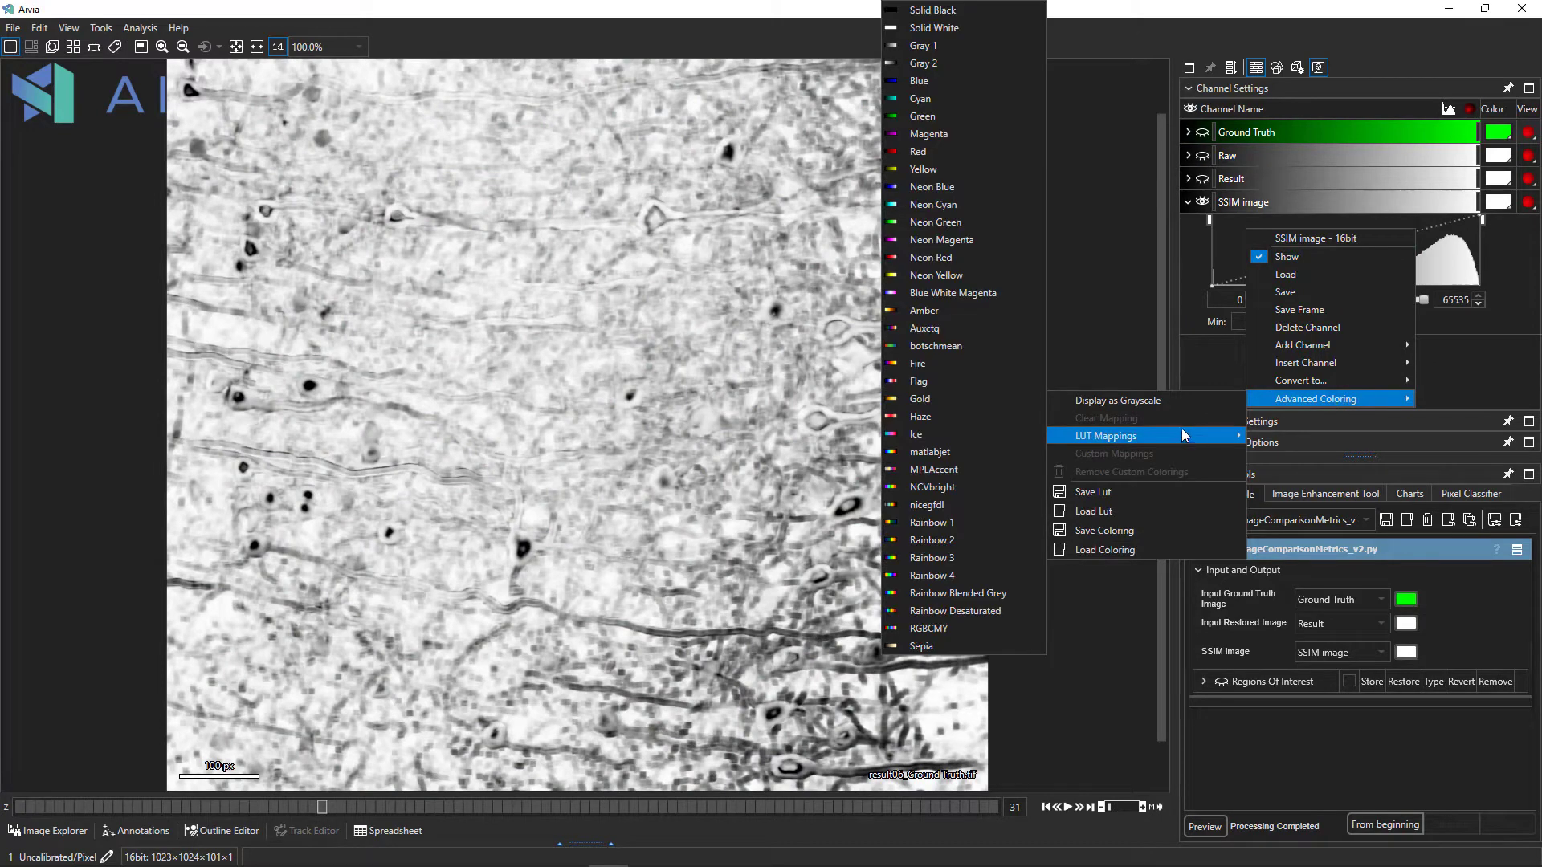
left_click(931, 522)
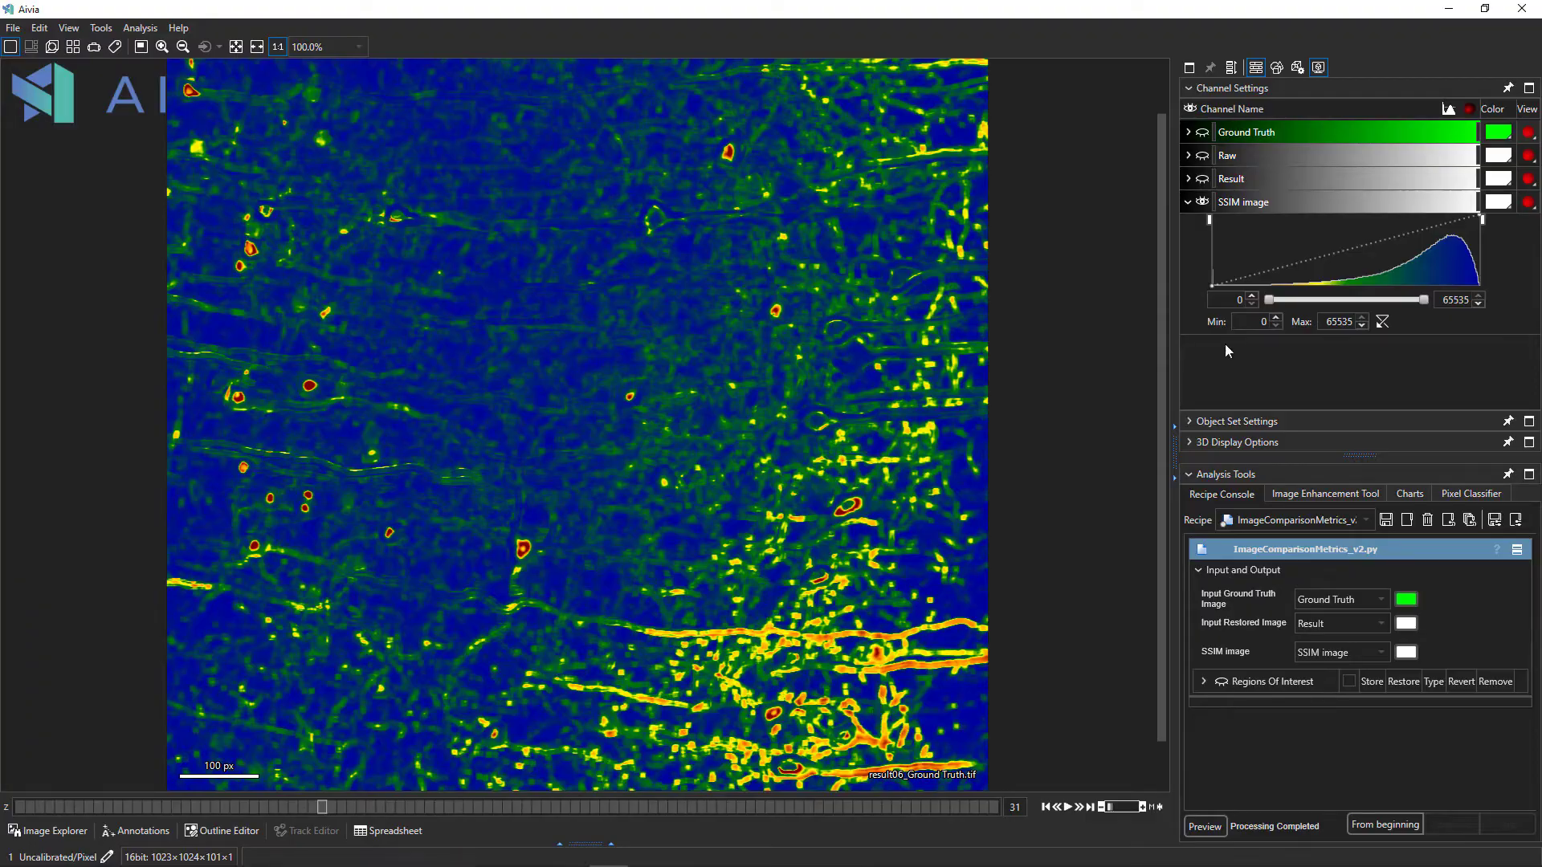
- Examine the colored SSIM map across the Z slices and stop at slice 14
left_click(515, 806)
left_click_drag(513, 805, 341, 846)
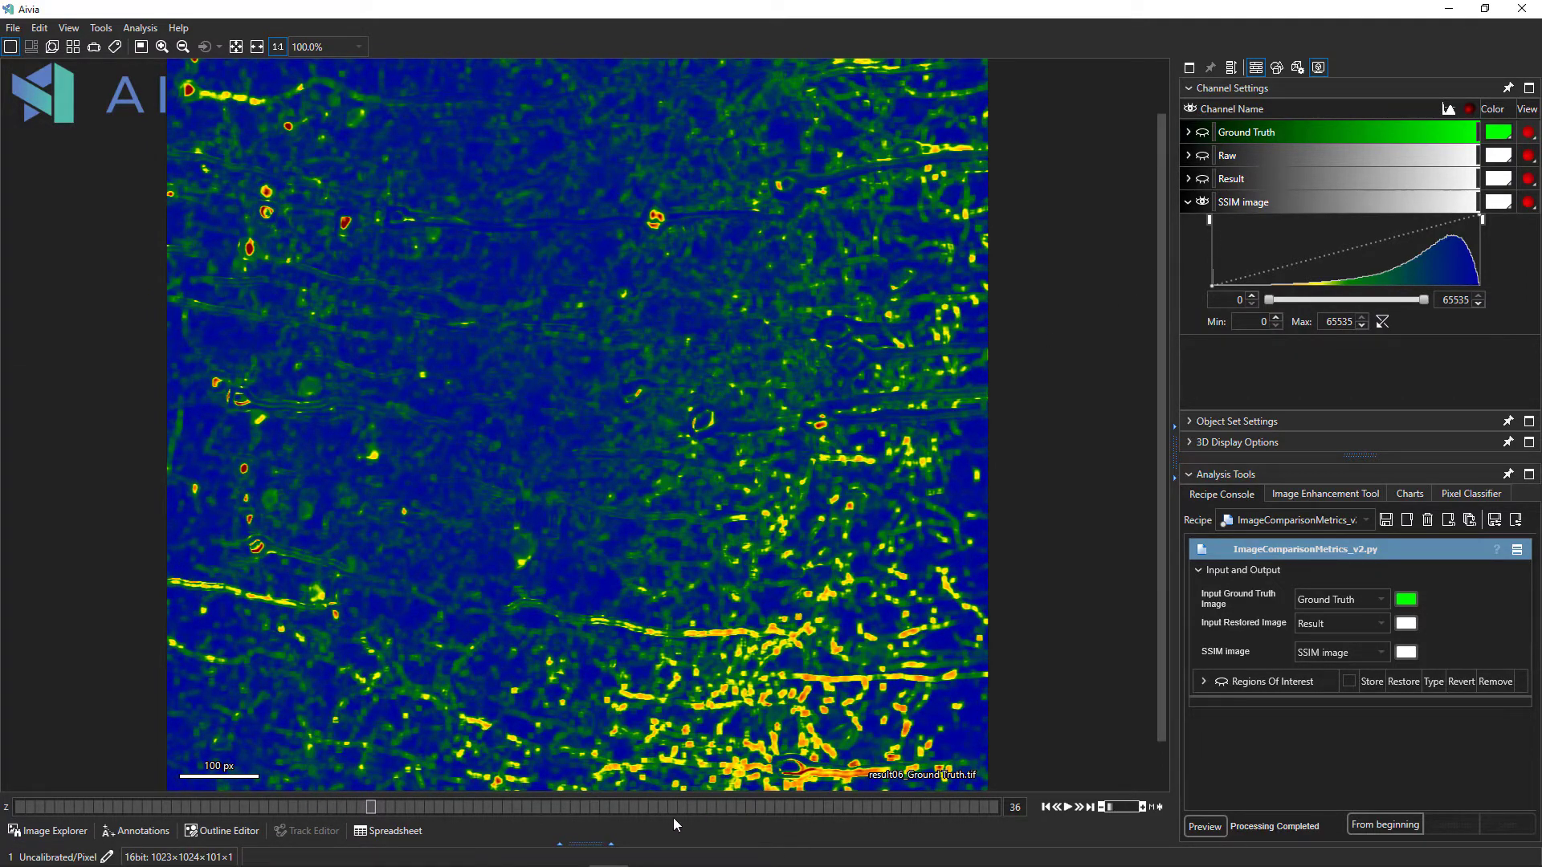
left_click(643, 807)
left_click_drag(562, 806, 154, 804)
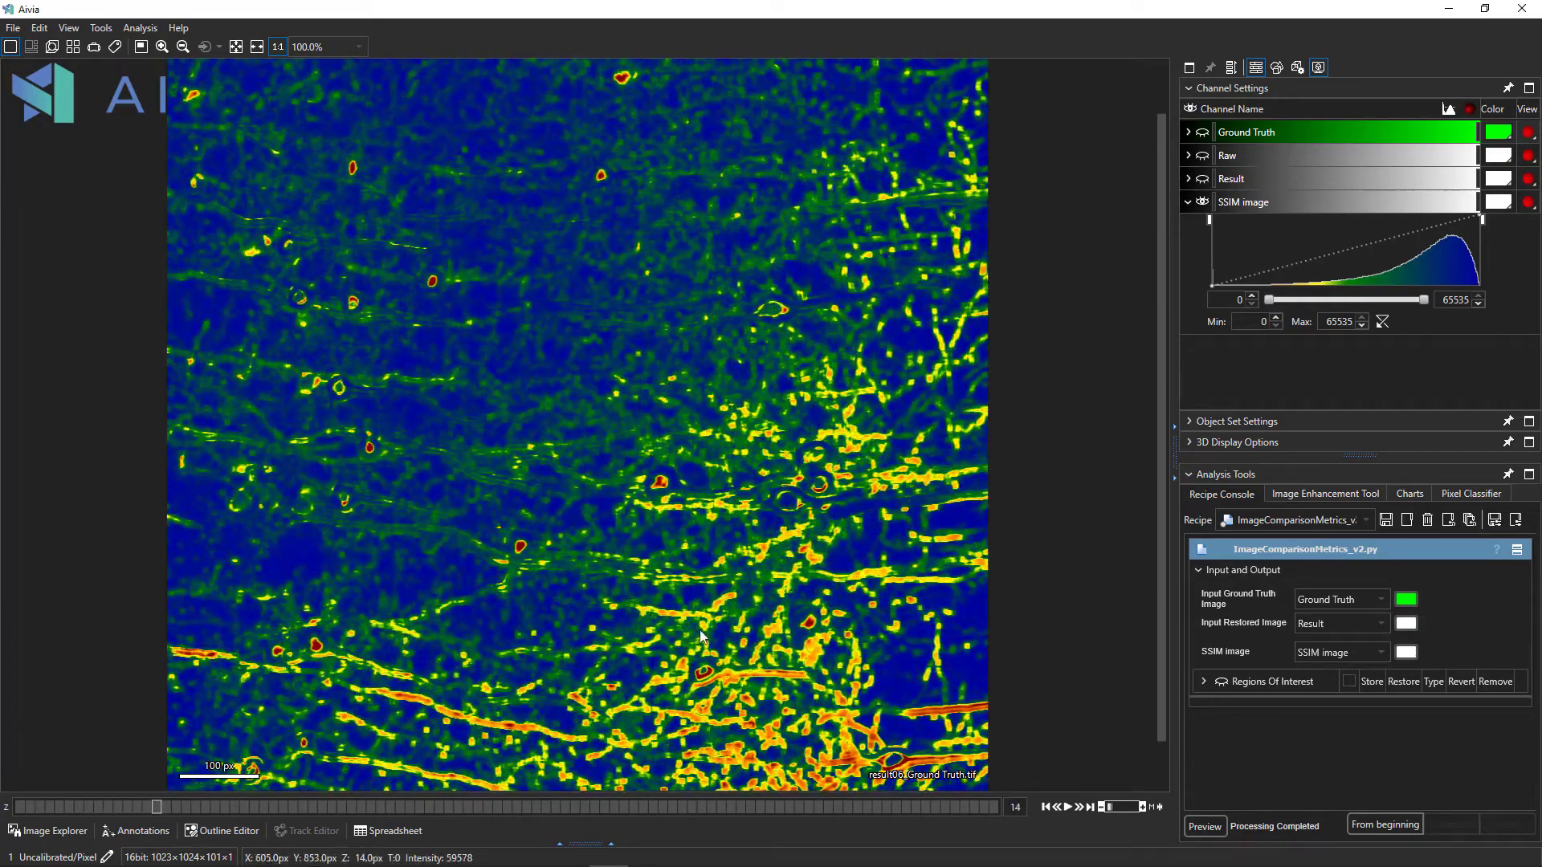
- Compare the Result and Ground Truth channels at 300% magnification in a low-similarity area, and show the SSIM image again
scroll(749, 706, "up", 3)
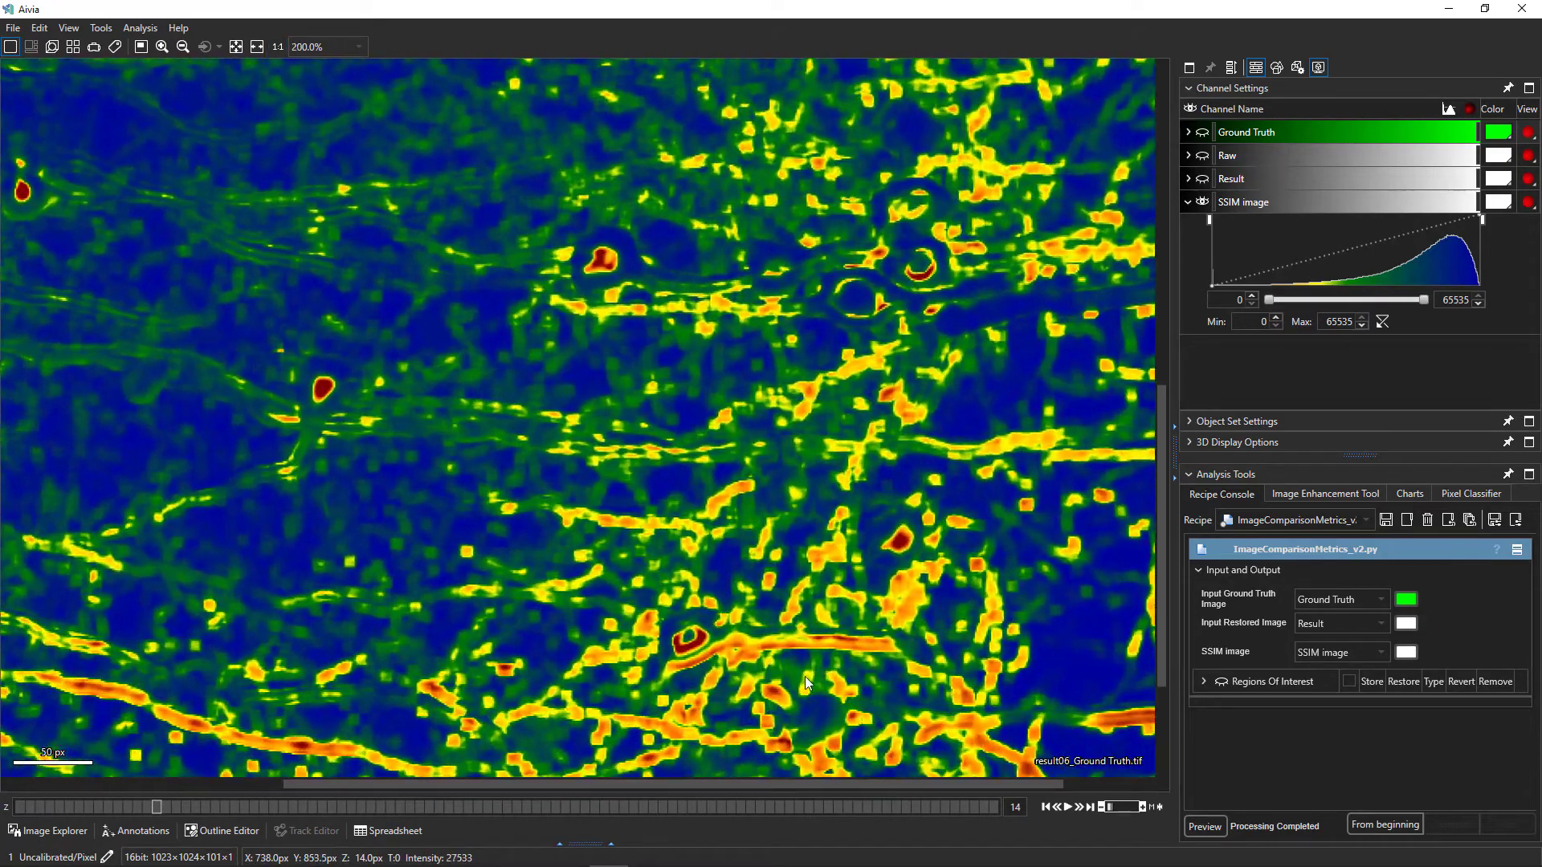
scroll(808, 609, "up", 2)
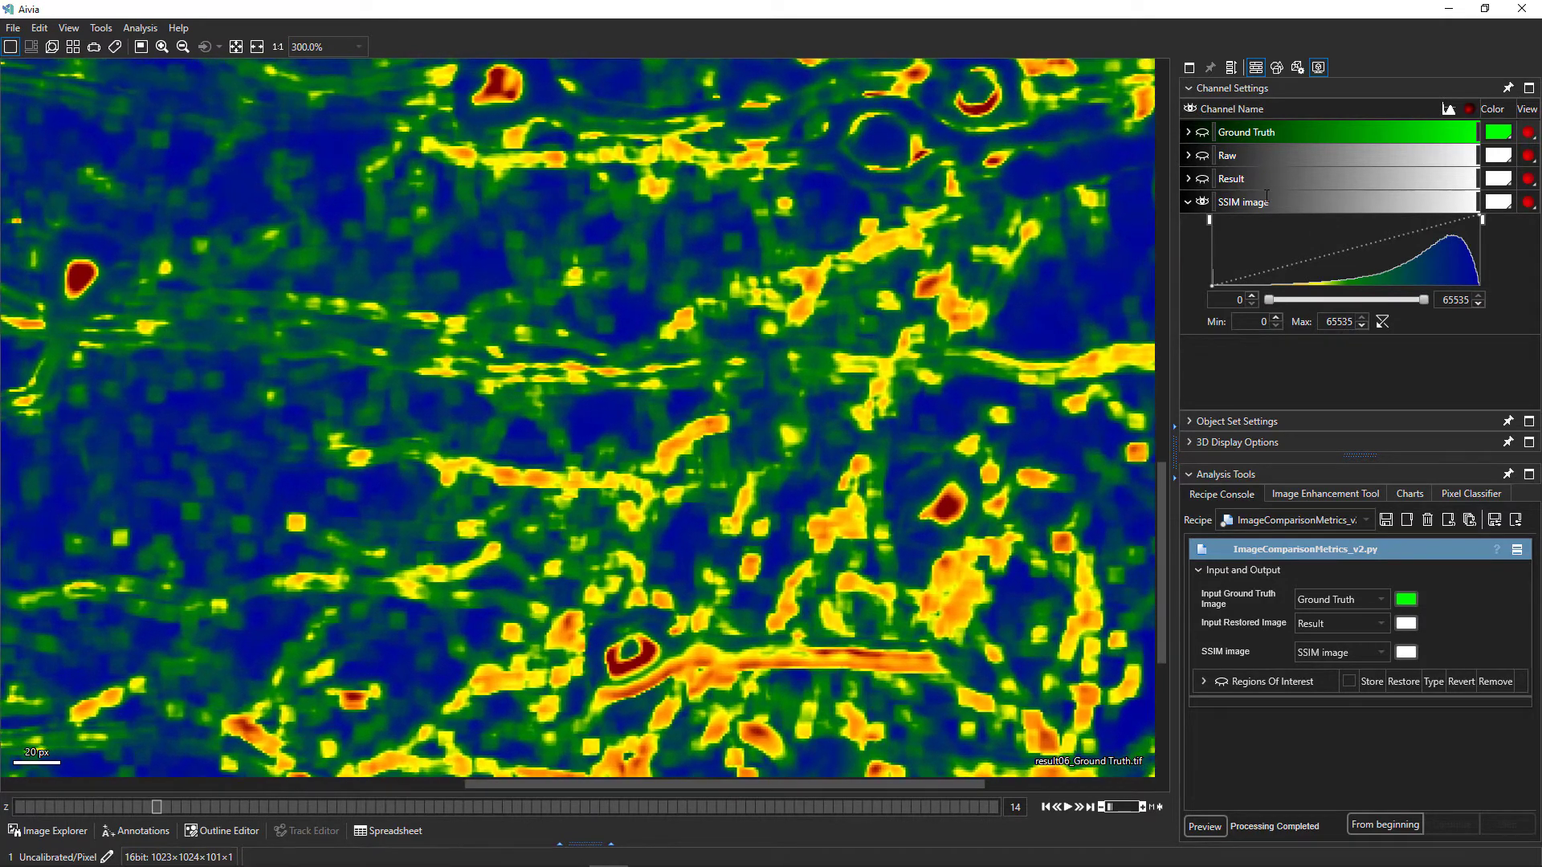
left_click(1246, 181)
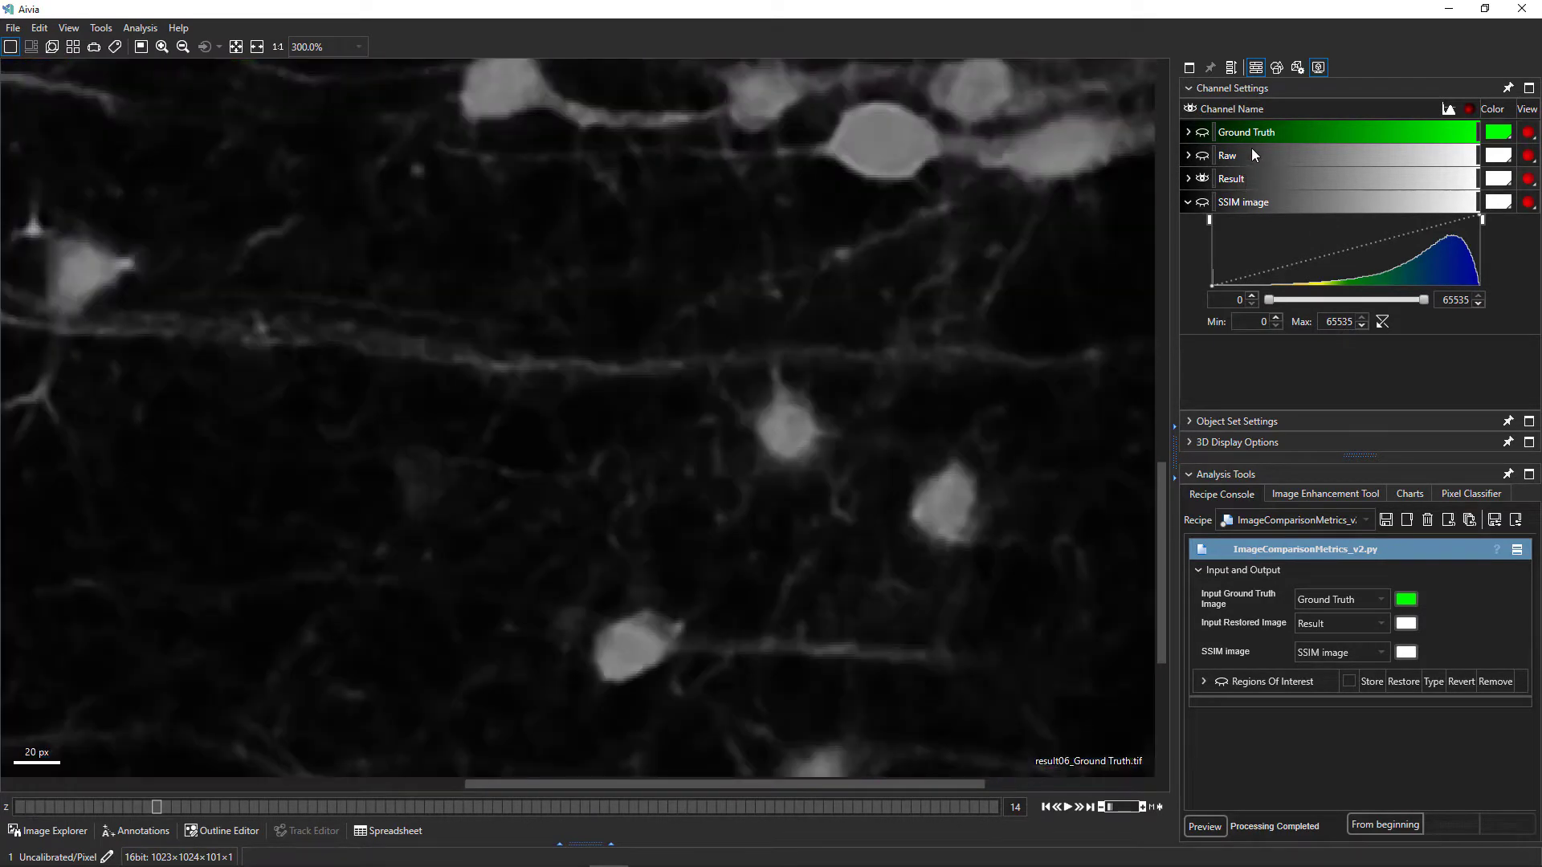
left_click(1294, 131)
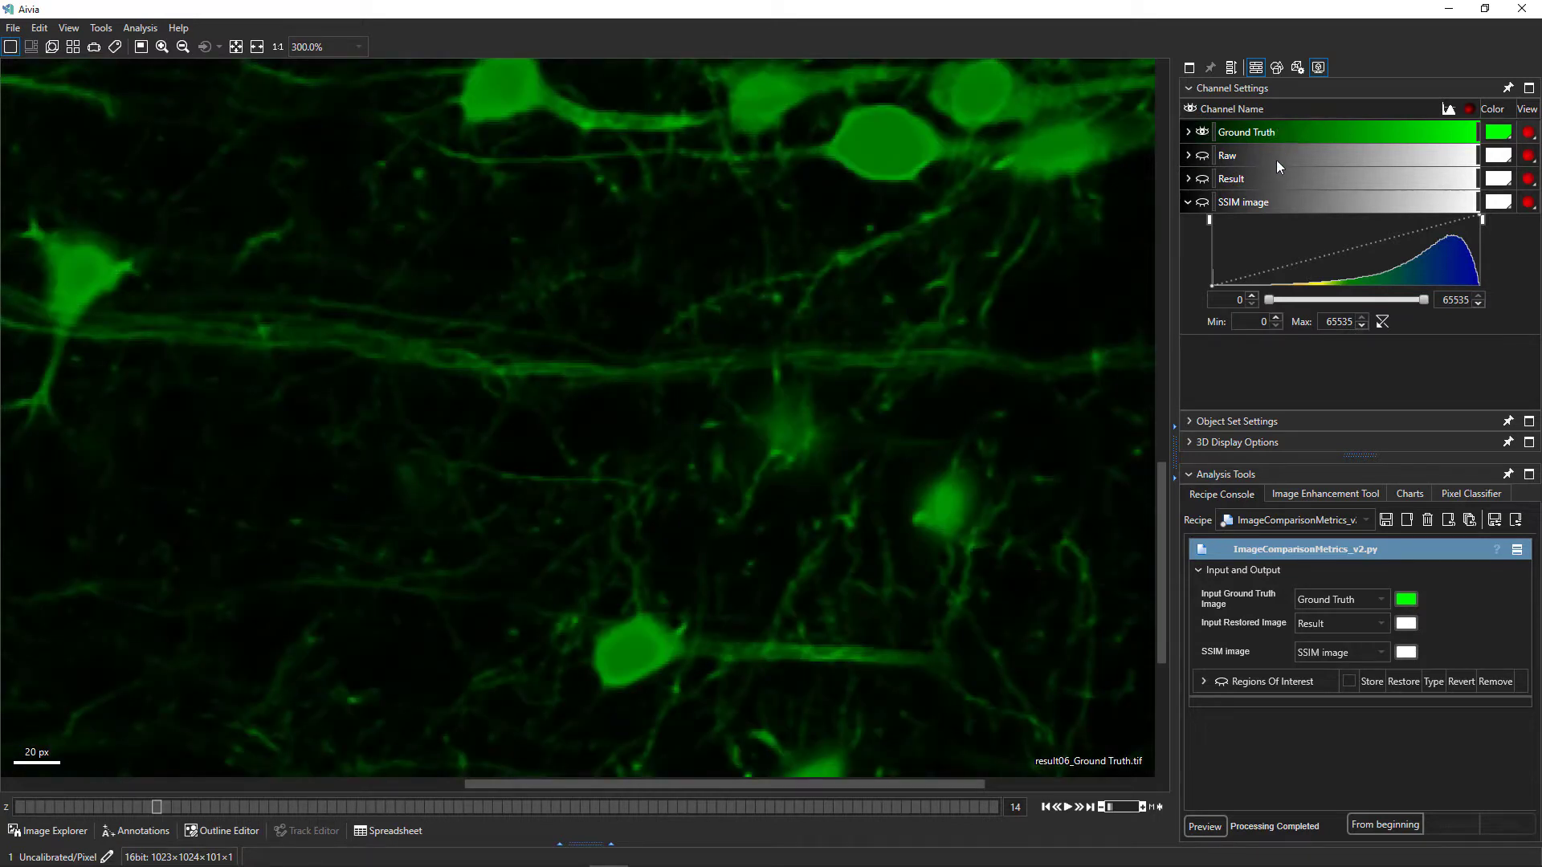
left_click(1251, 178)
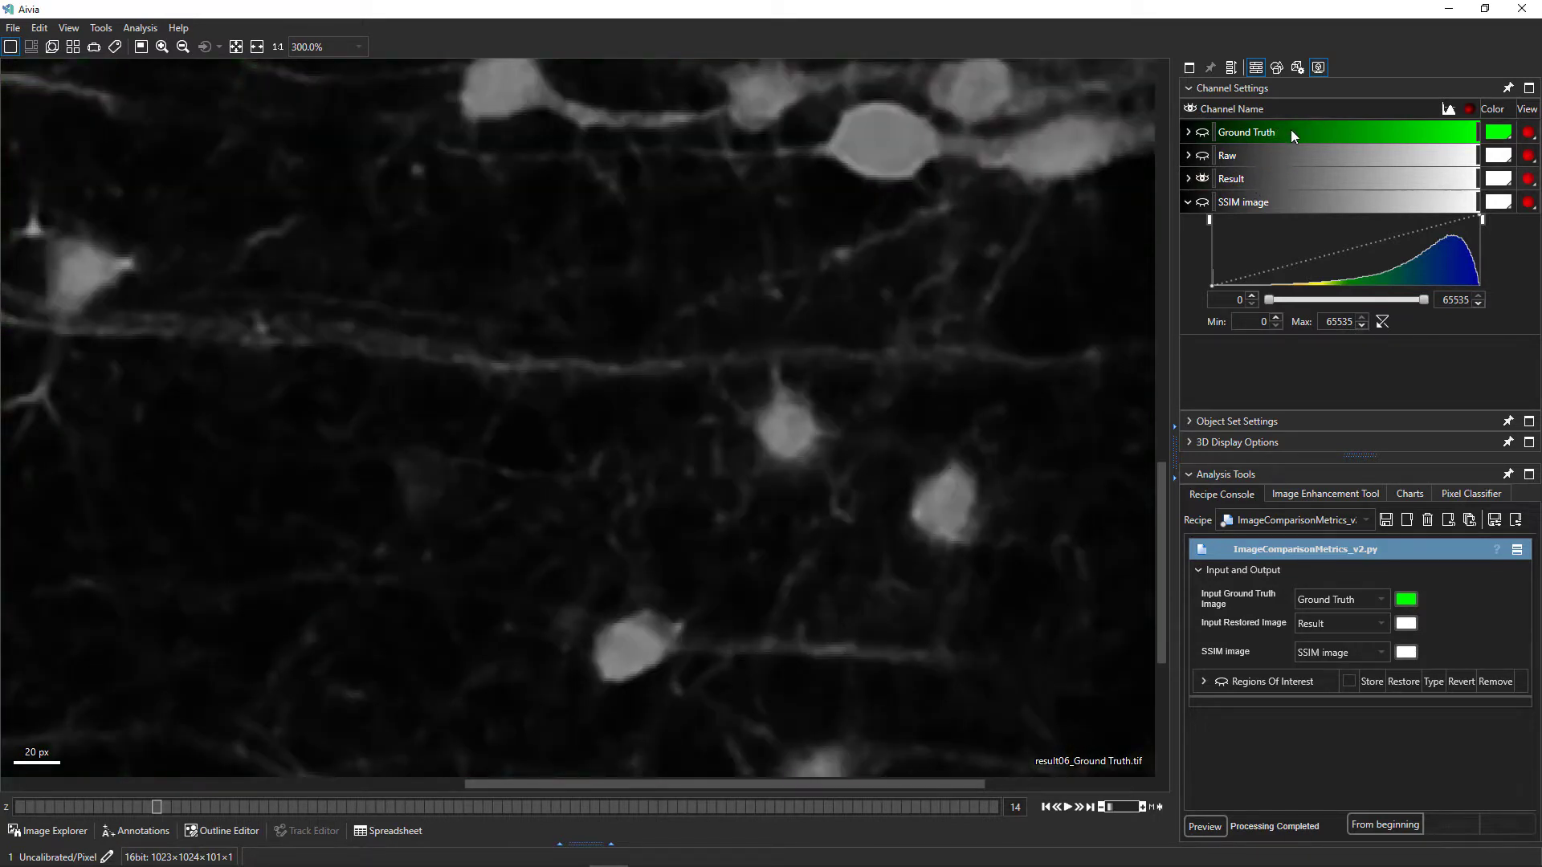
left_click(1291, 136)
left_click(1268, 181)
left_click(1299, 130)
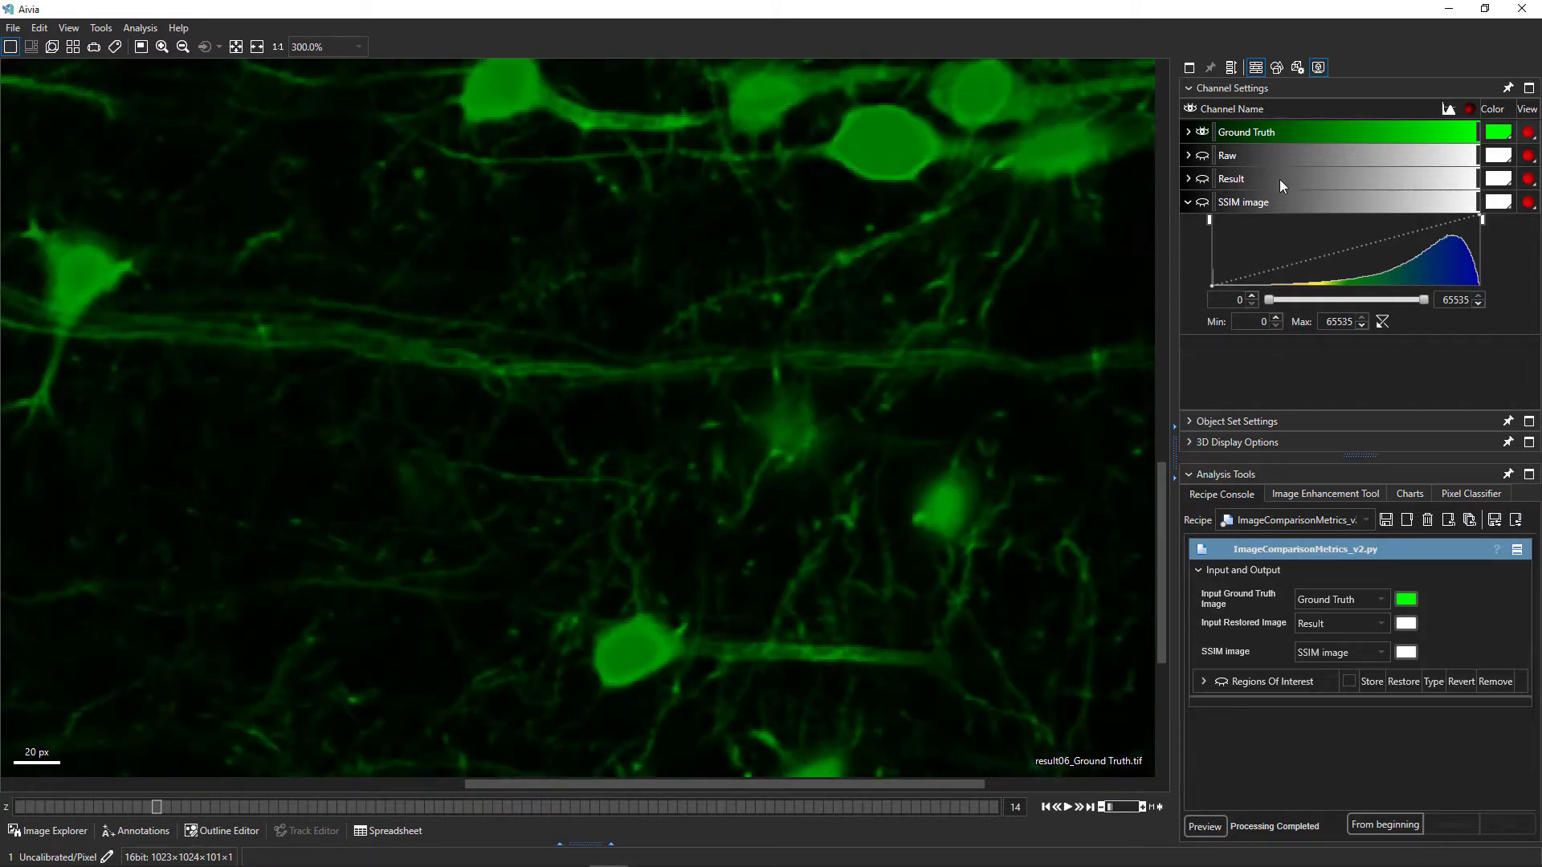
left_click(1279, 179)
left_click(1296, 132)
left_click(1278, 175)
left_click(1298, 132)
left_click(1240, 207)
- Compare the Result and Ground Truth channels in a mostly blue, high-similarity area of the SSIM map
scroll(856, 325, "down", 5)
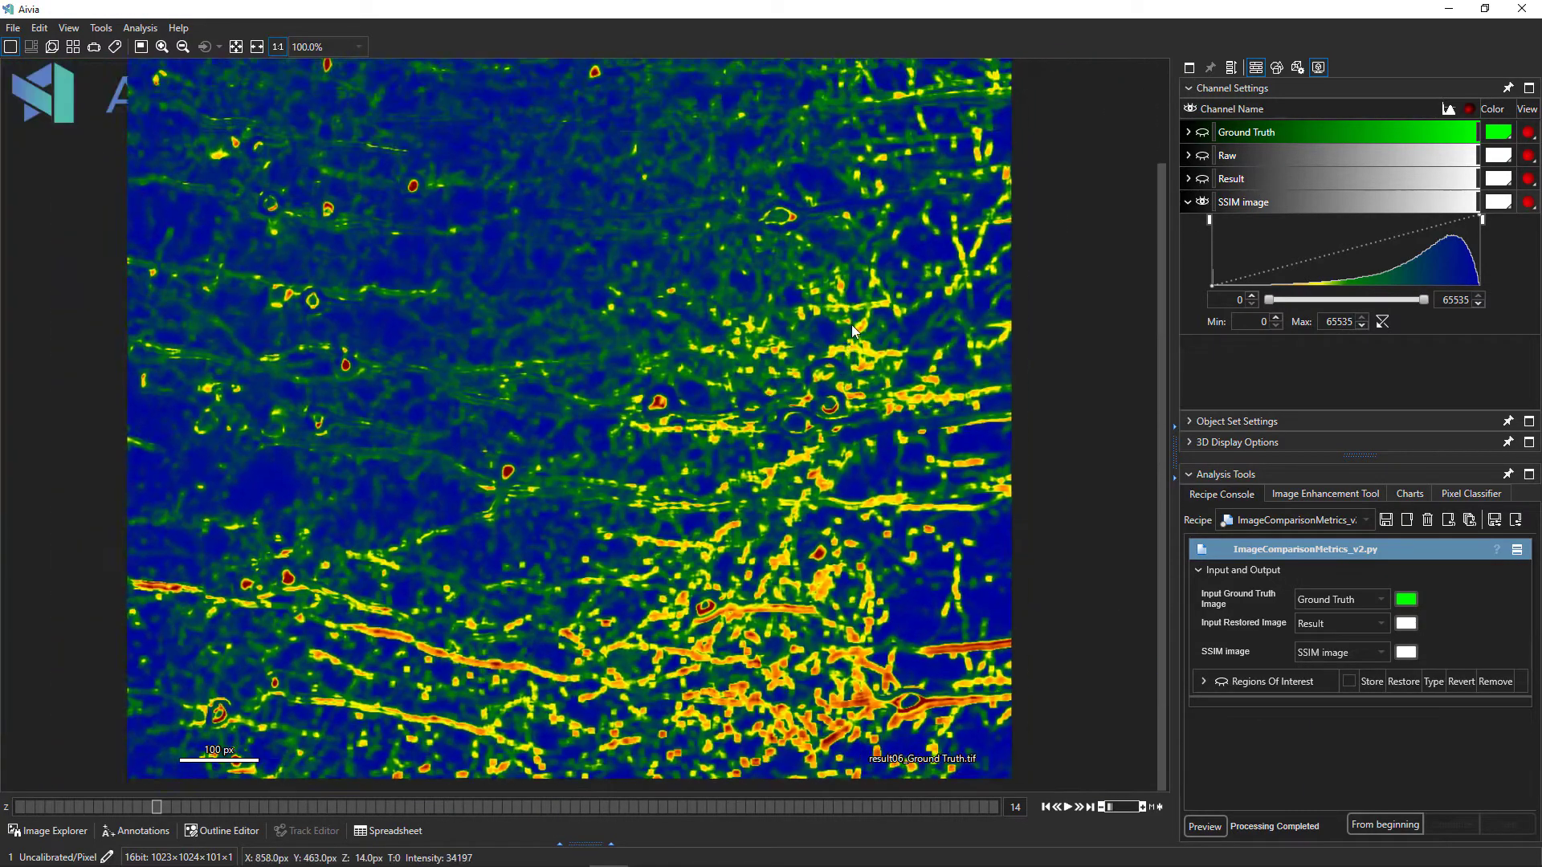
scroll(480, 312, "up", 5)
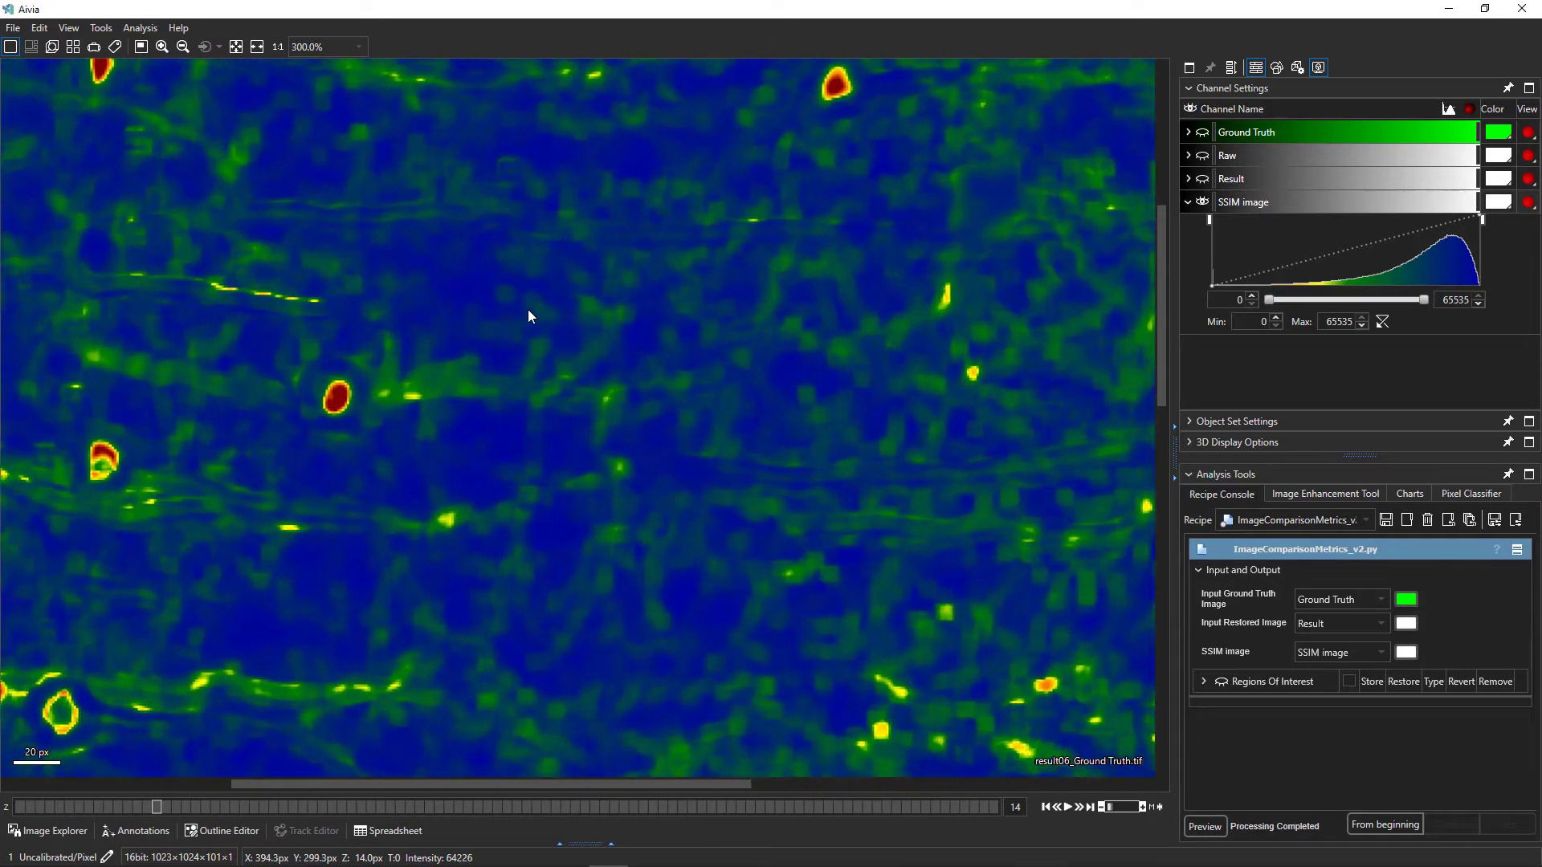
scroll(572, 310, "up", 2)
left_click(1265, 176)
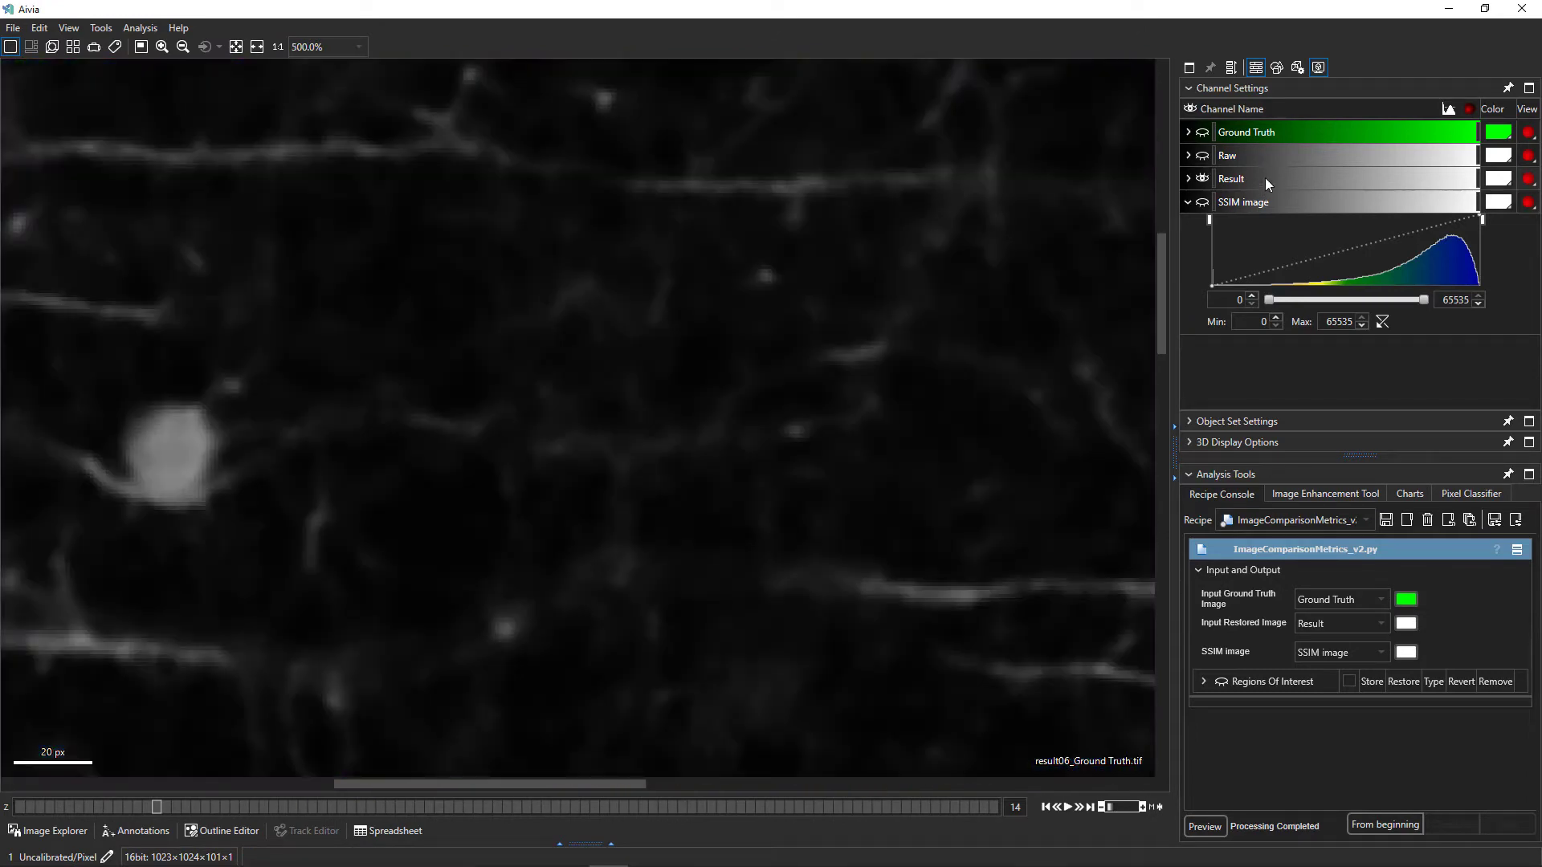
scroll(638, 388, "down", 3)
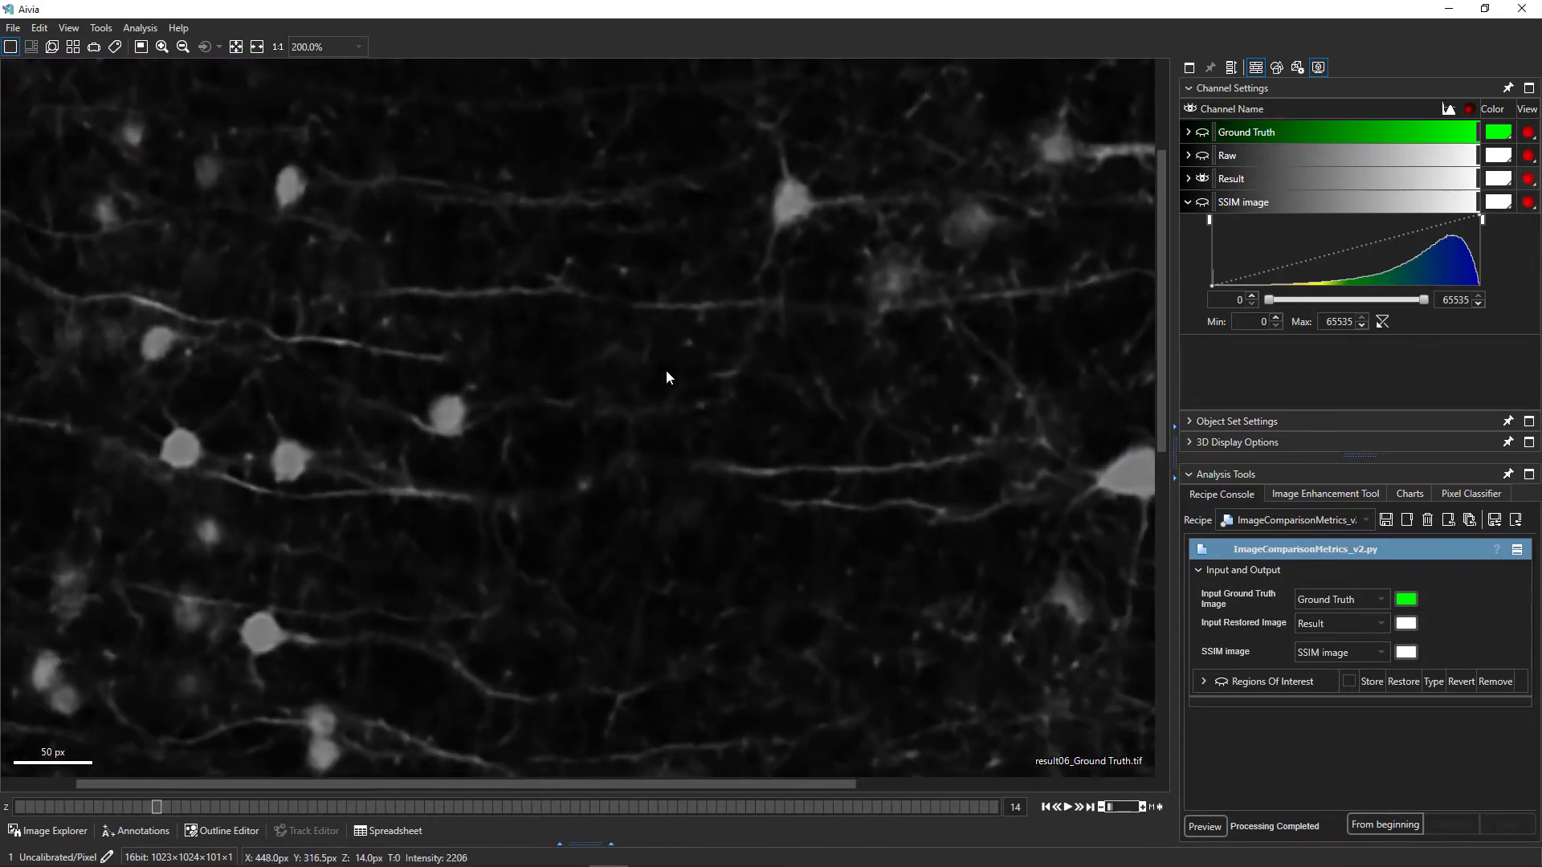
left_click(1299, 130)
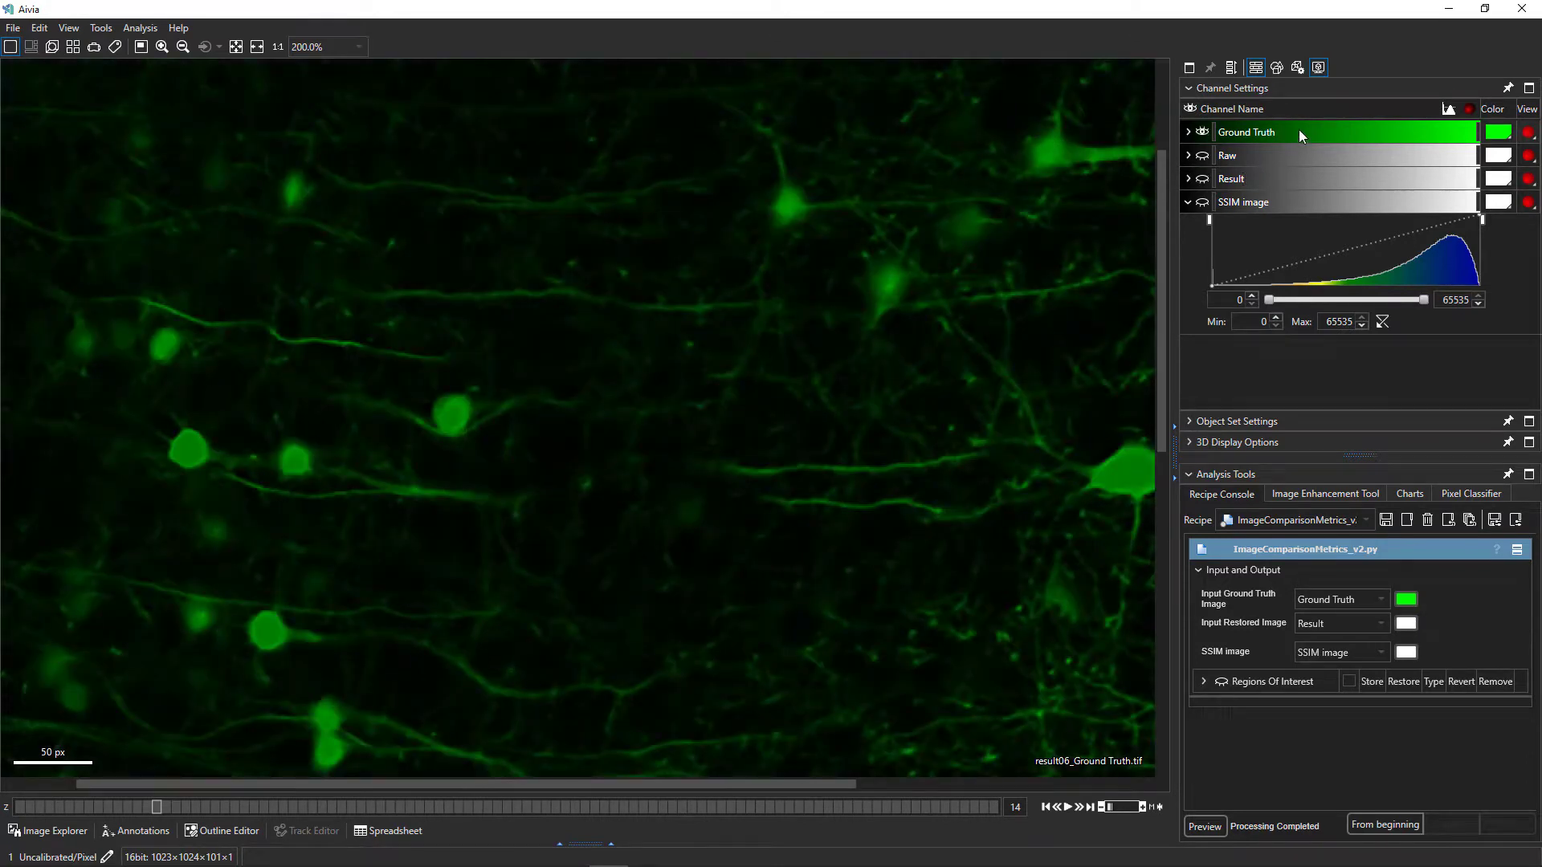
left_click(1293, 182)
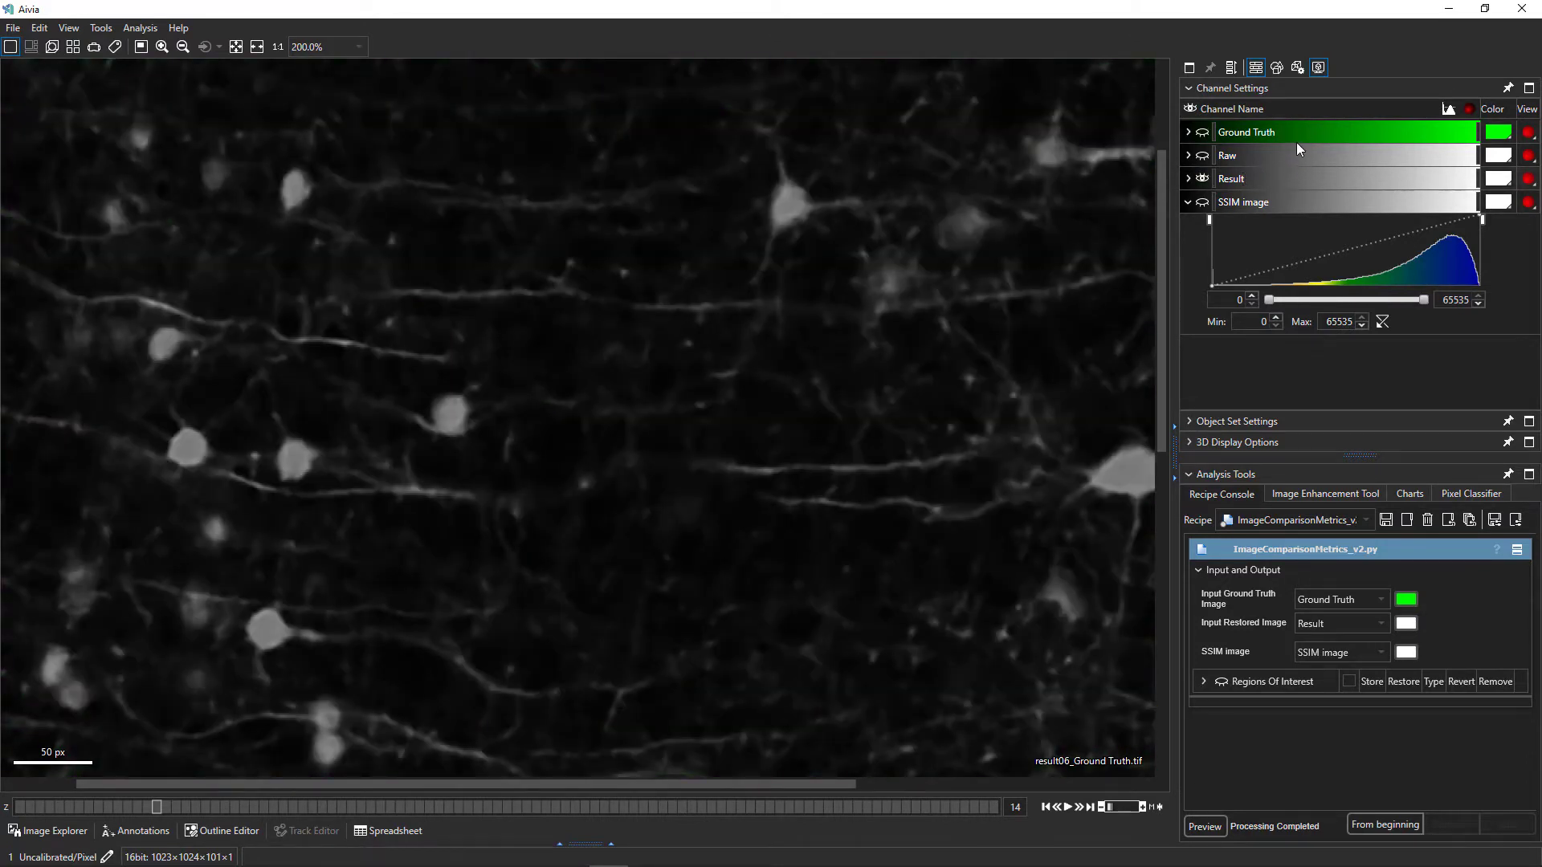
left_click(1297, 135)
left_click(1284, 176)
- View the SSIM image over the whole field at 67%, overlay the Raw channel on it and hide Raw again
scroll(850, 532, "down", 3)
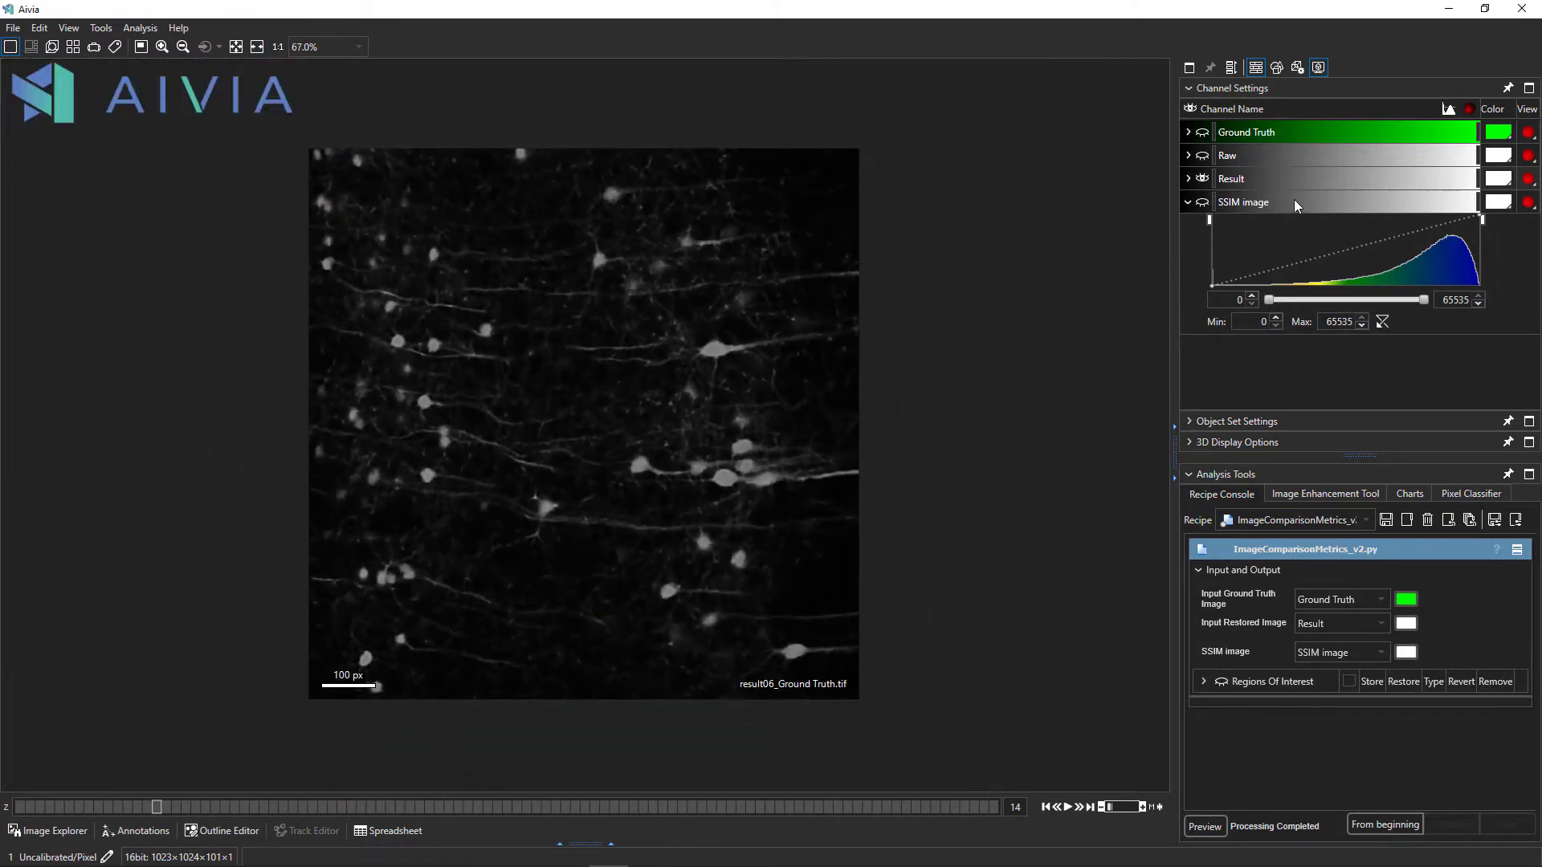
left_click(1293, 202)
left_click(1203, 155)
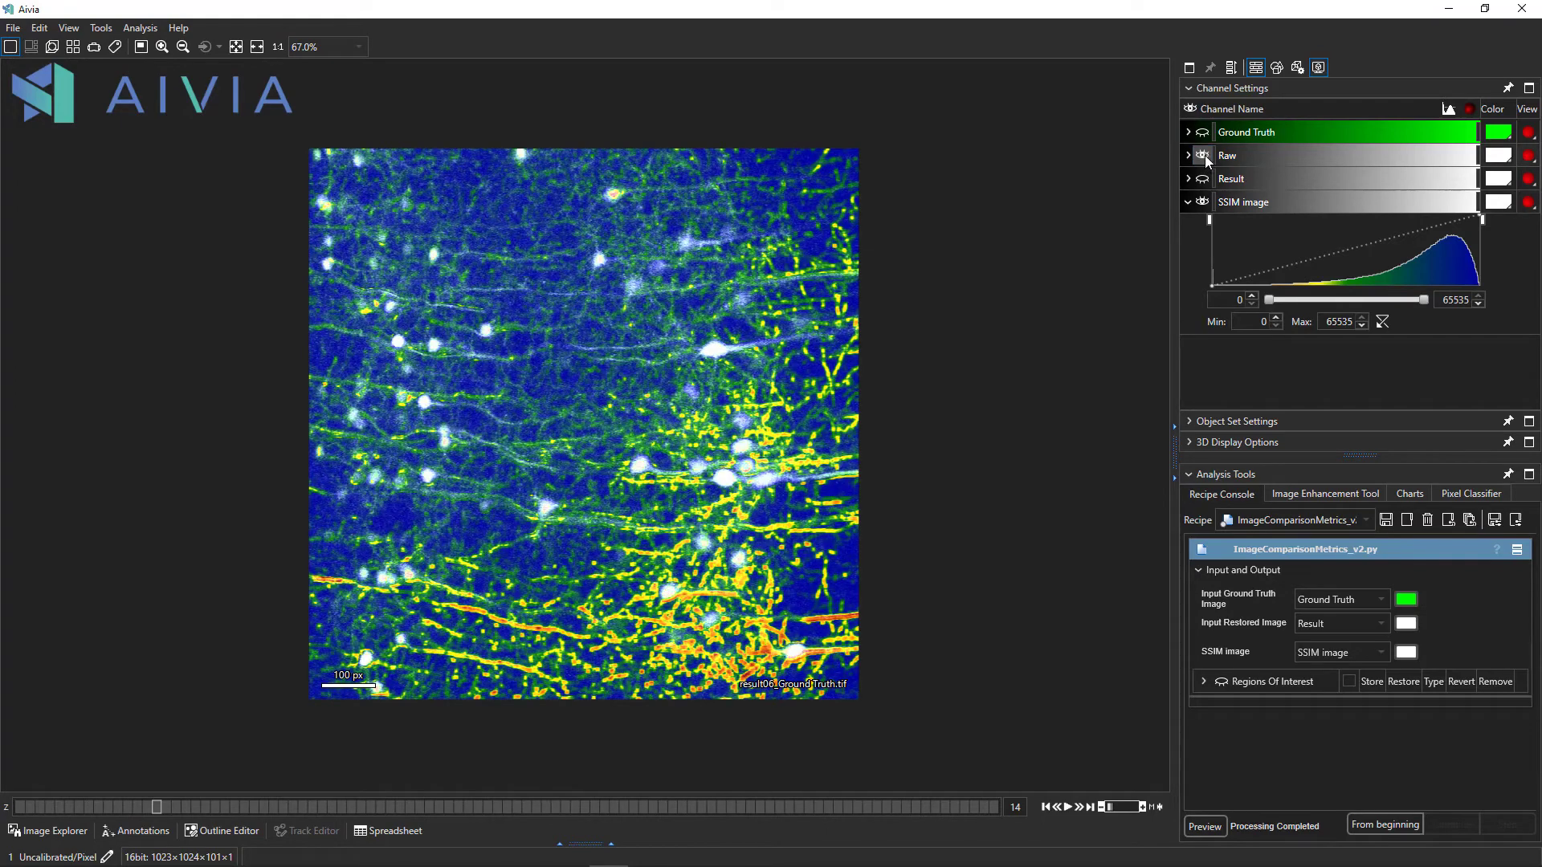
left_click(1203, 156)
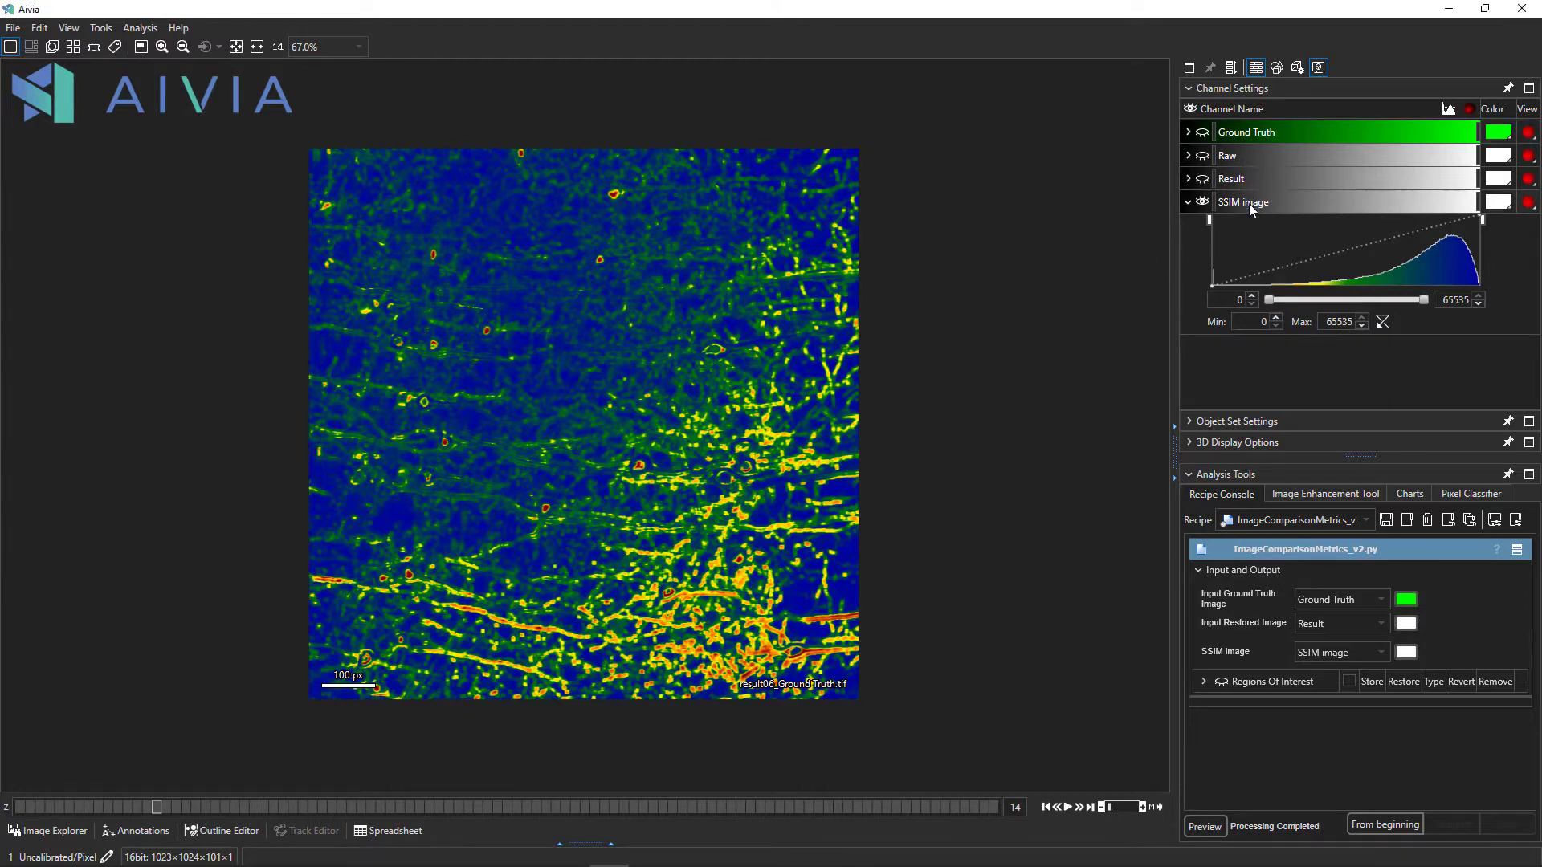
- Rename the SSIM image channel to "SSIM image (GT vs Result)"
double_click(1250, 202)
type("(GT vs Result)")
key("Return")
- Run the image comparison script on Ground Truth with Raw as the restored image, outputting the SSIM image to a new channel
left_click(1315, 624)
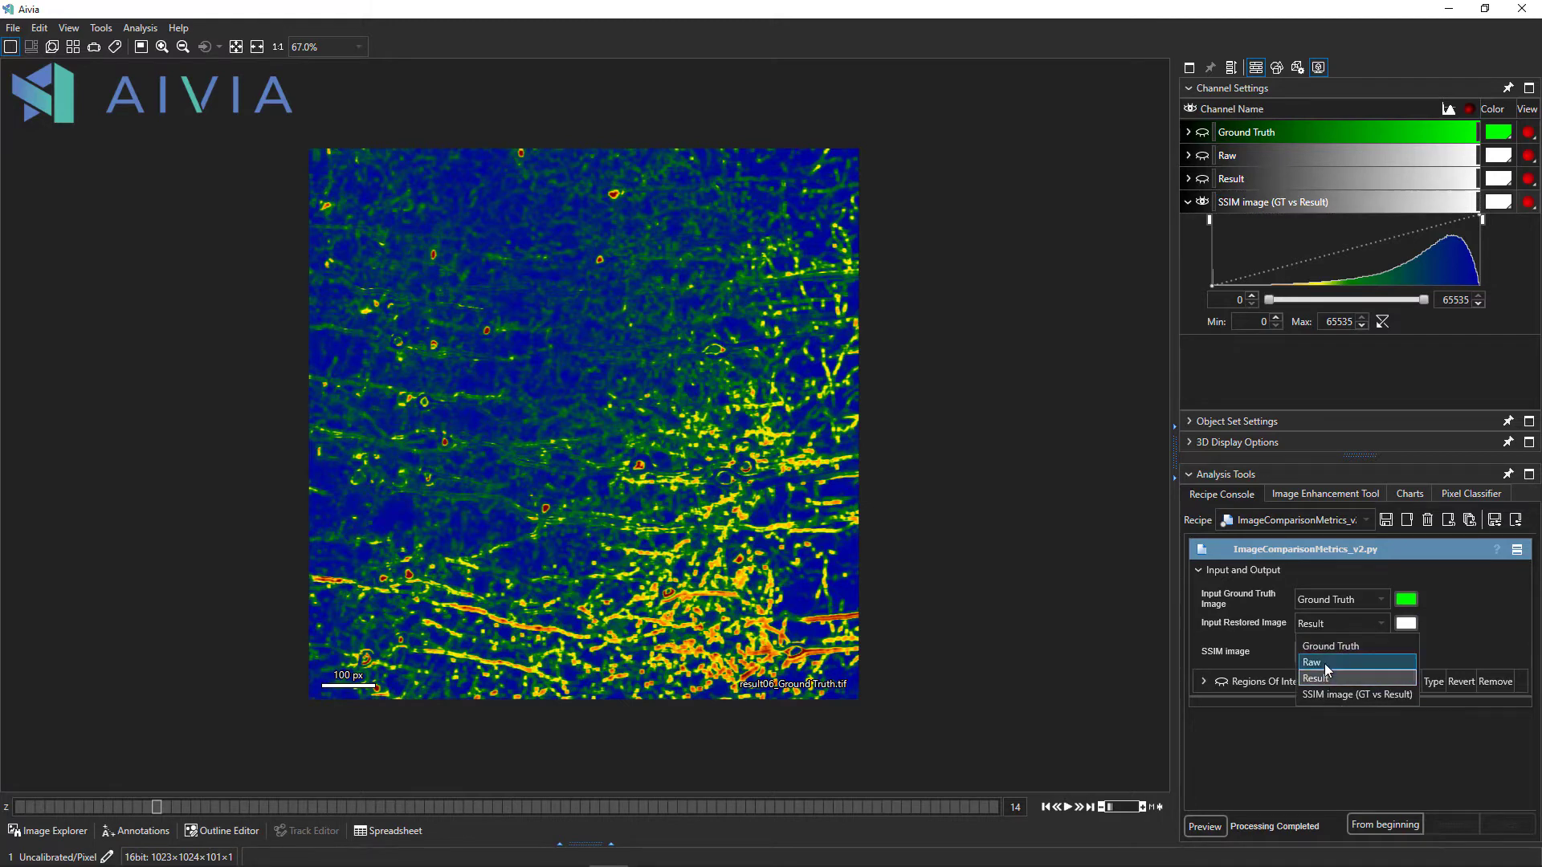
left_click(1325, 664)
left_click(1321, 652)
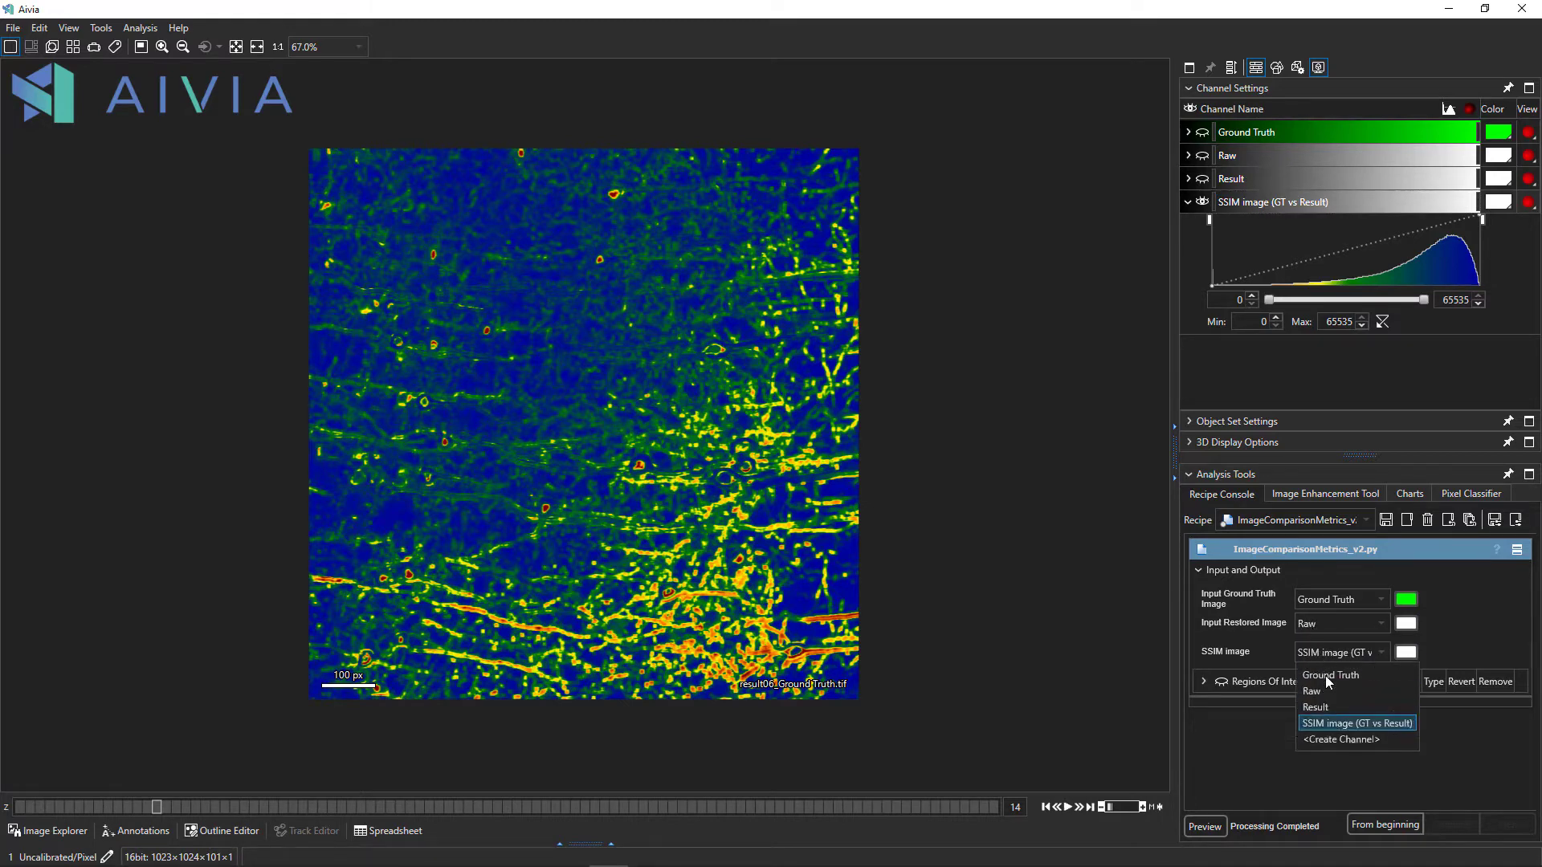
left_click(1333, 736)
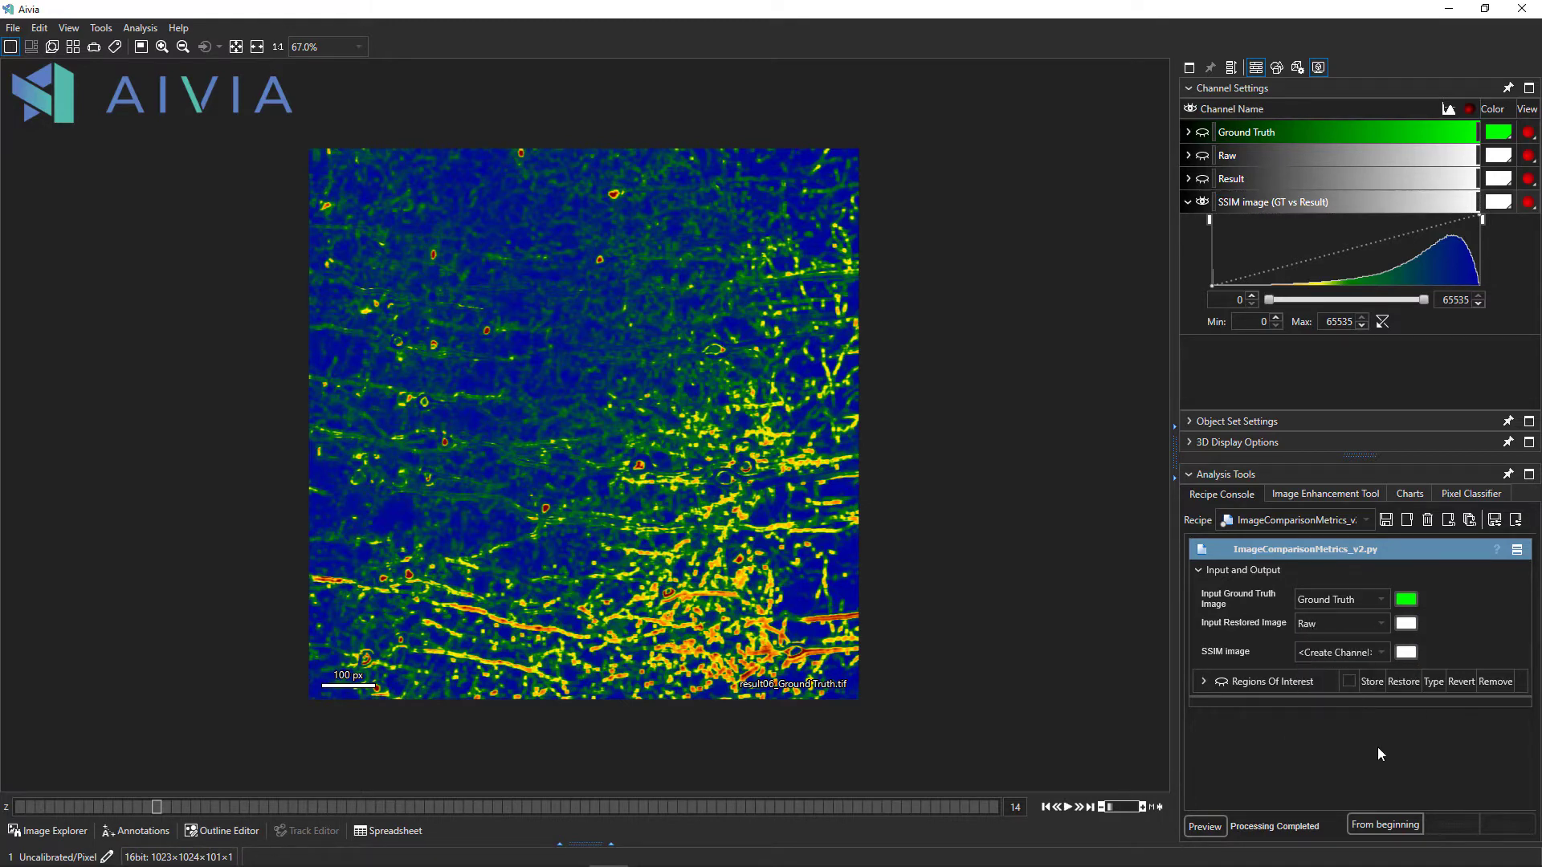
left_click(1388, 823)
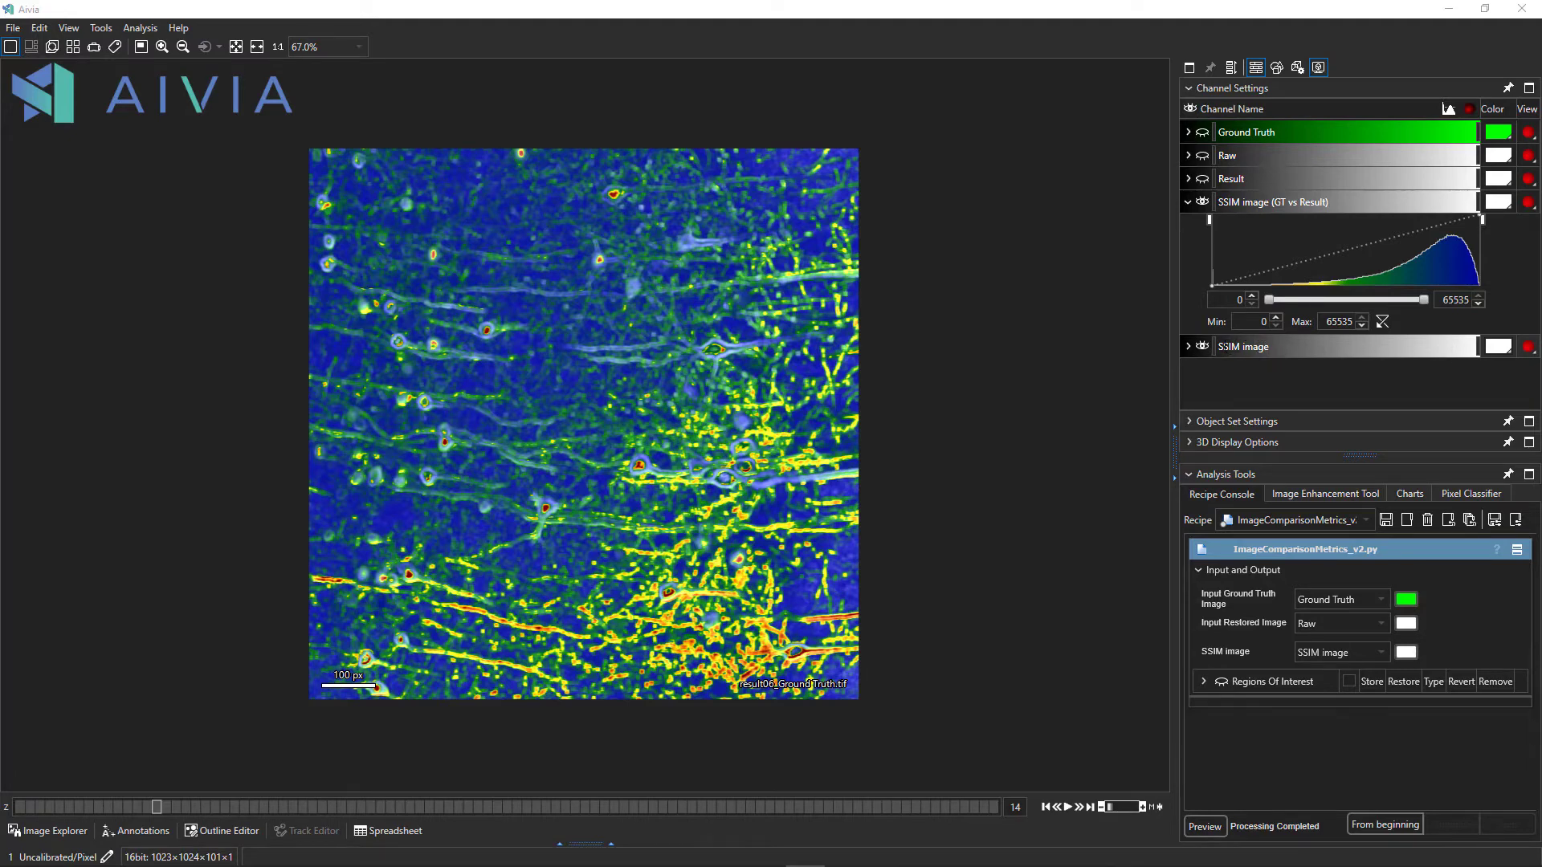
- Apply the same colour LUT as the GT vs Result map to the new SSIM channel and rename it "SSIM image (GT vs Raw)"
left_click(1188, 347)
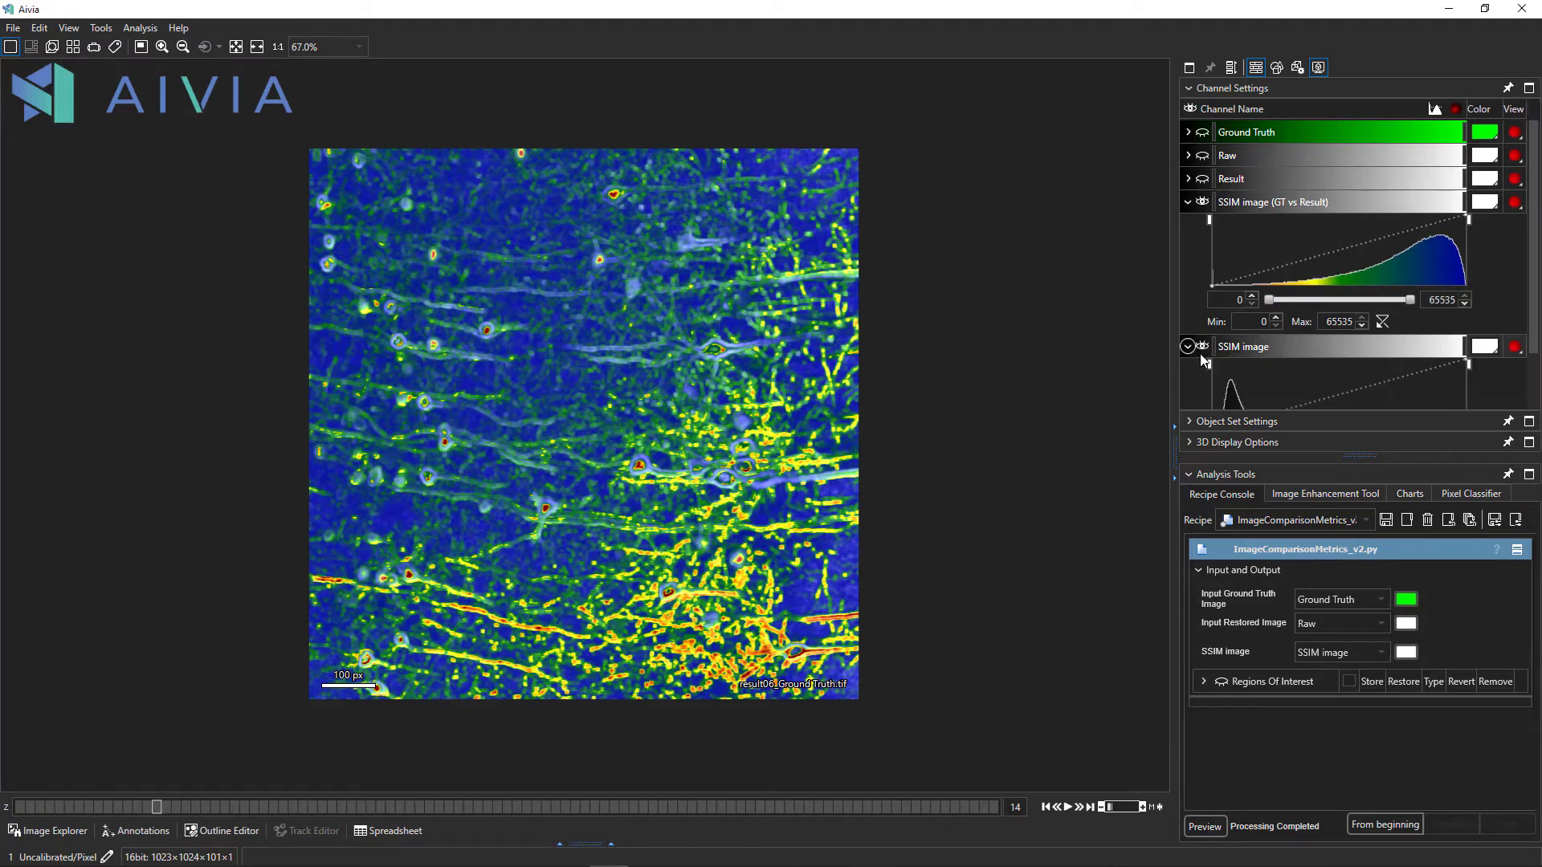
left_click(1187, 203)
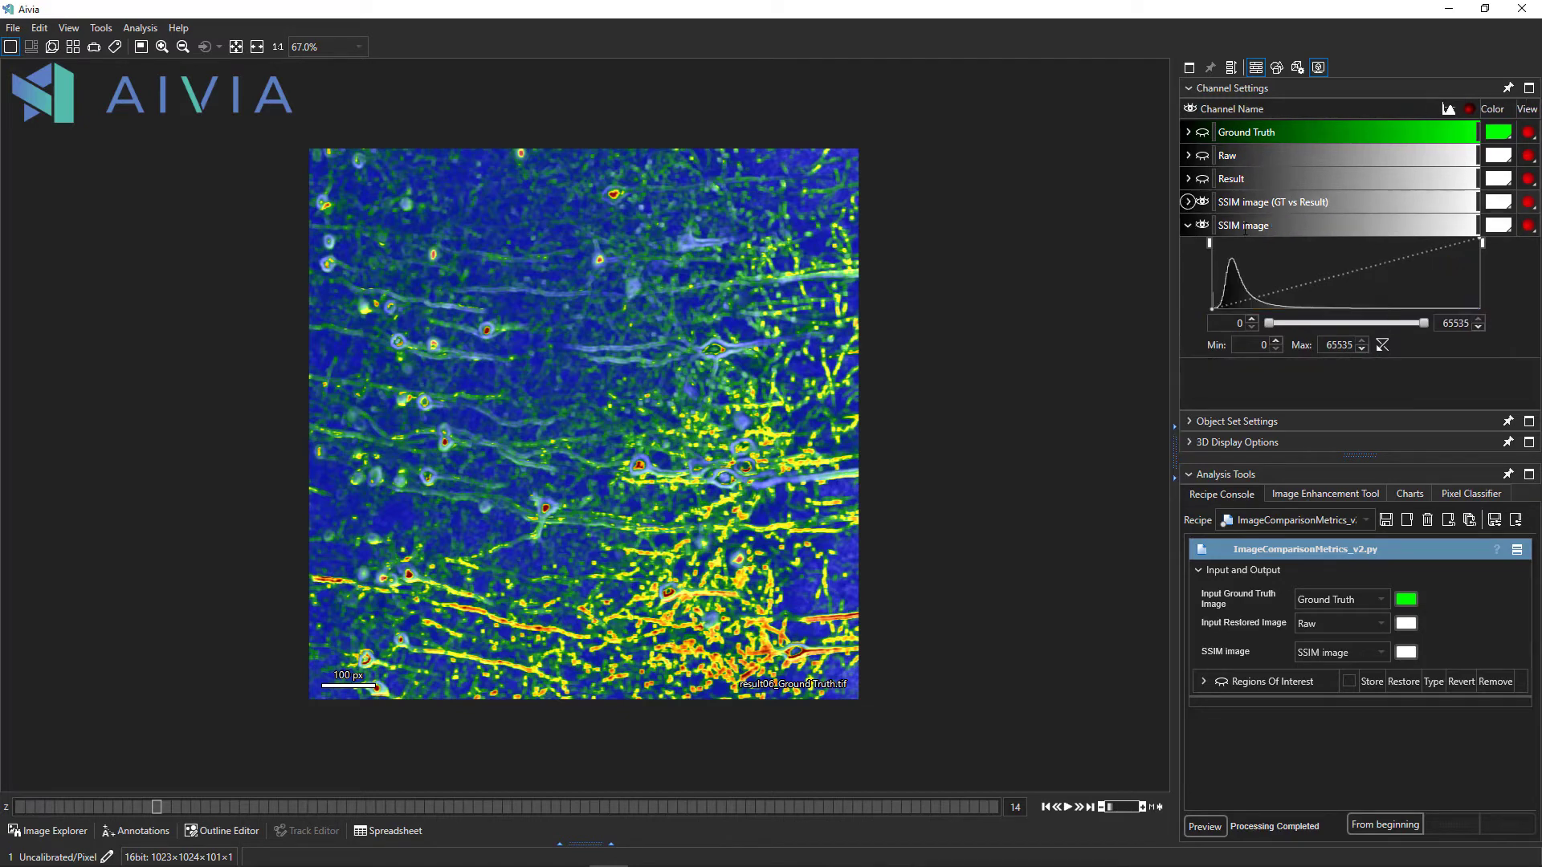
right_click(1386, 262)
mouse_move(1308, 431)
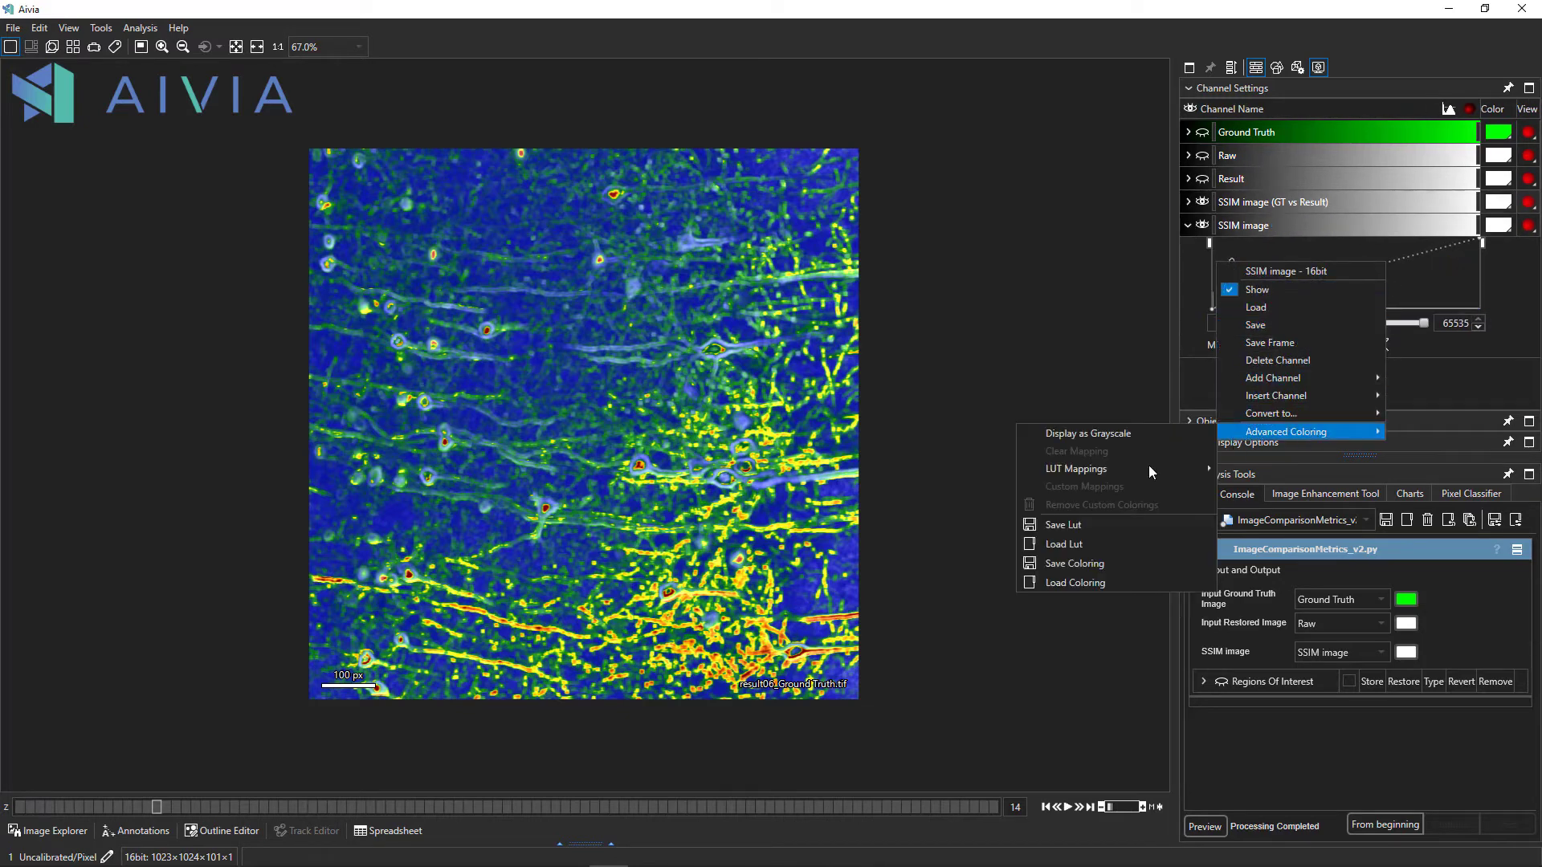
mouse_move(1122, 472)
left_click(894, 518)
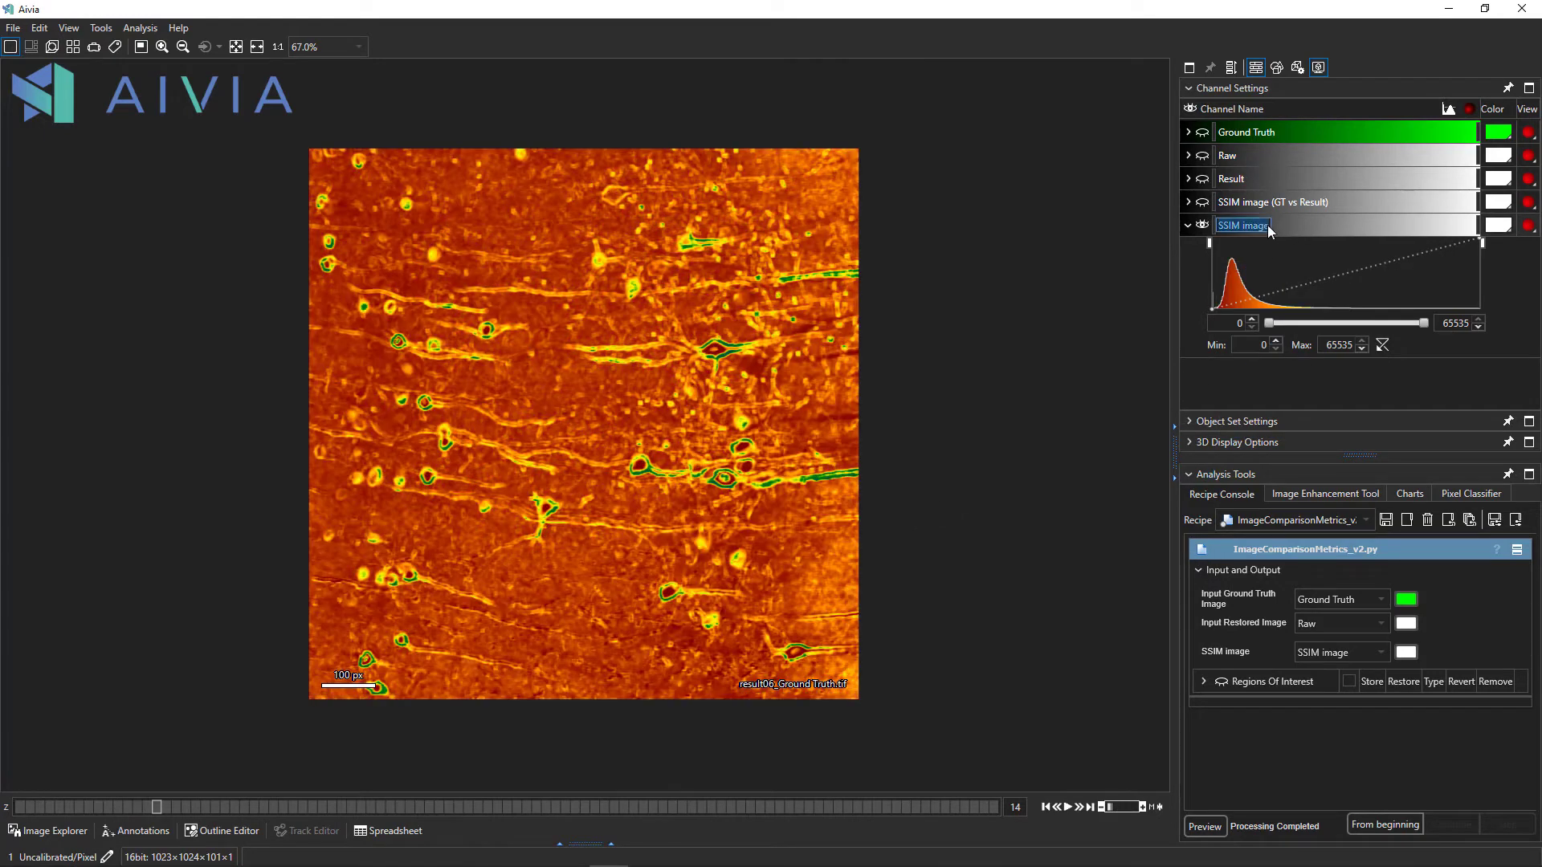
type("(GT vs Raw")
key("Return")
- Compare the GT vs Result and GT vs Raw SSIM images by showing them alternately over the whole field
left_click(1259, 203)
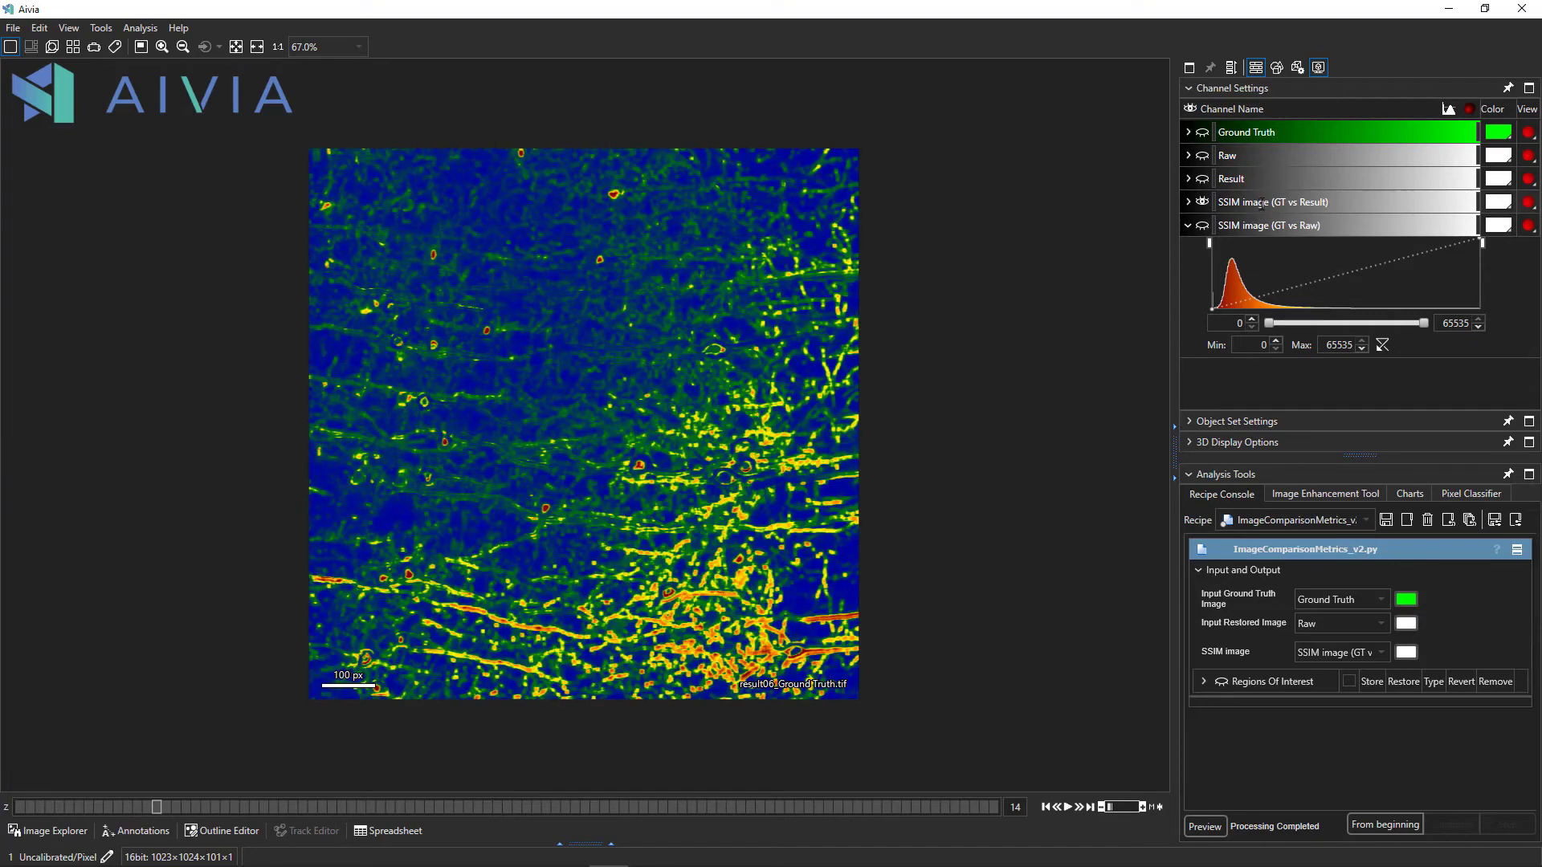
left_click(1312, 223)
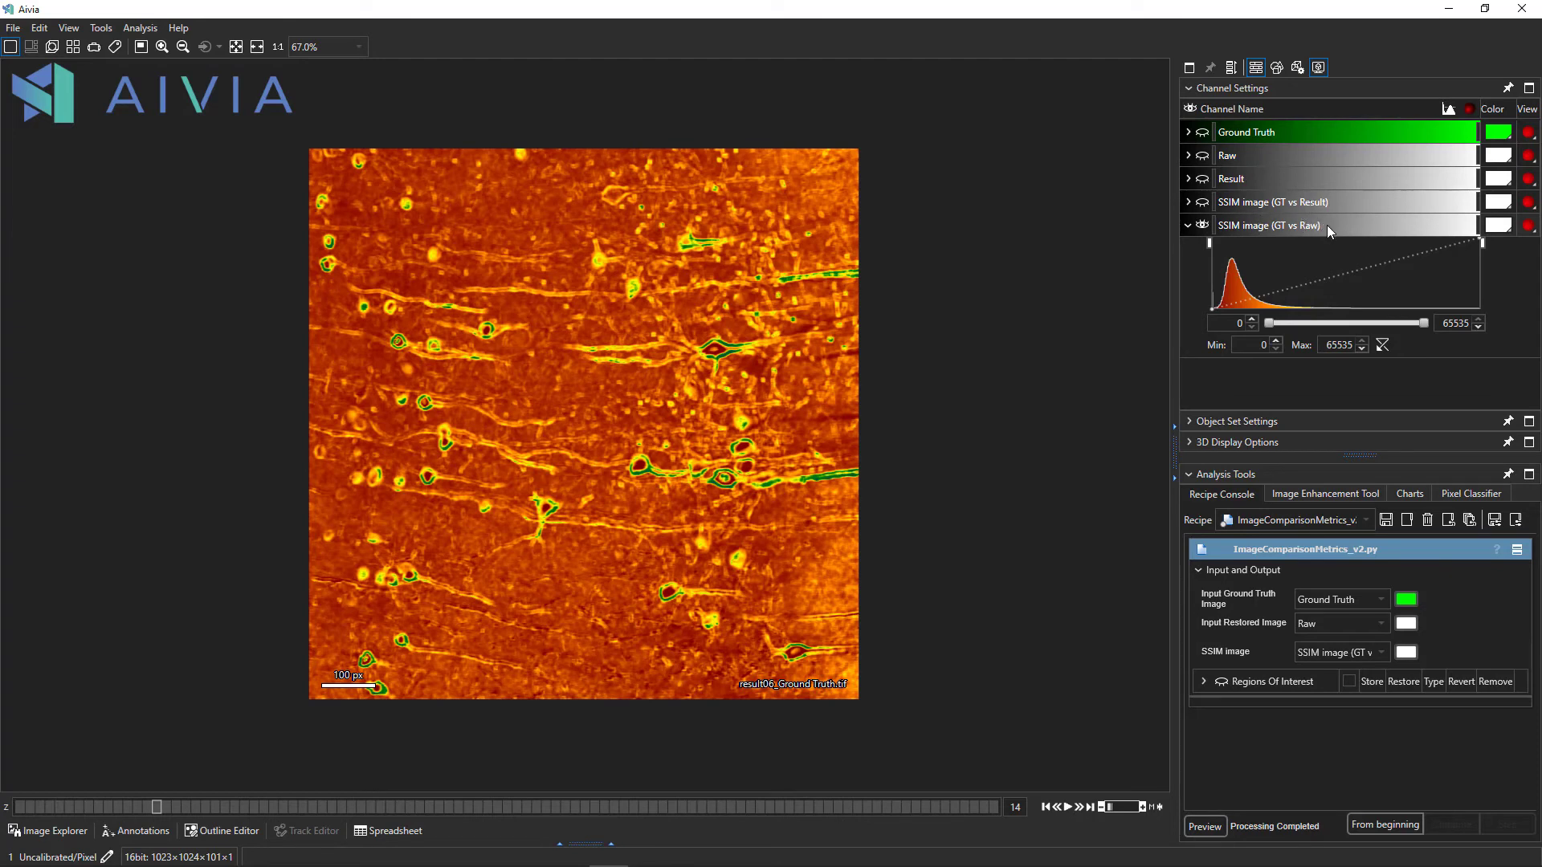
left_click(1336, 202)
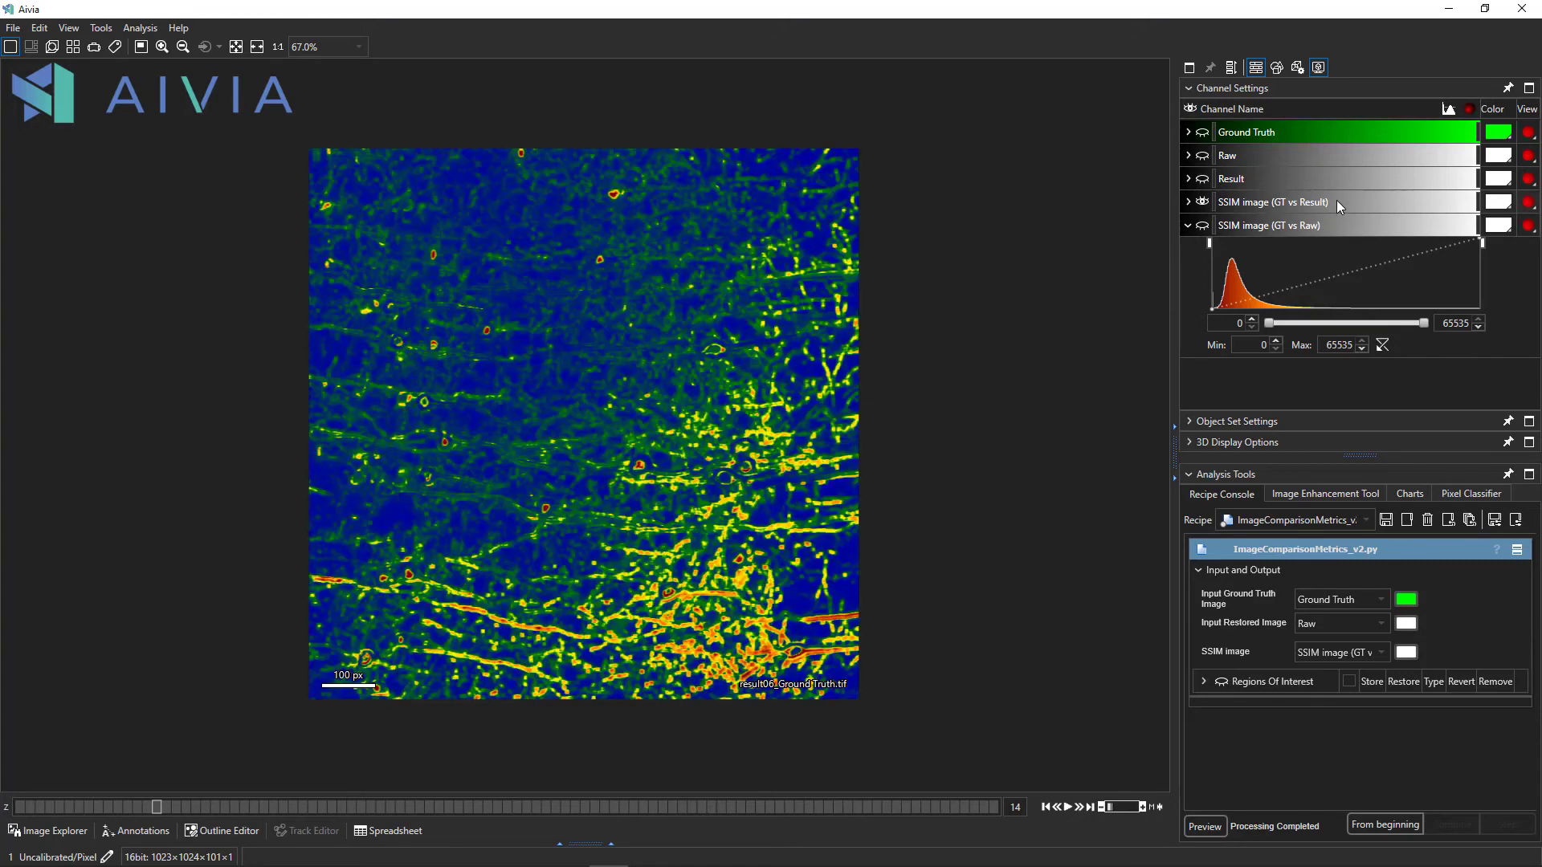
left_click(1338, 226)
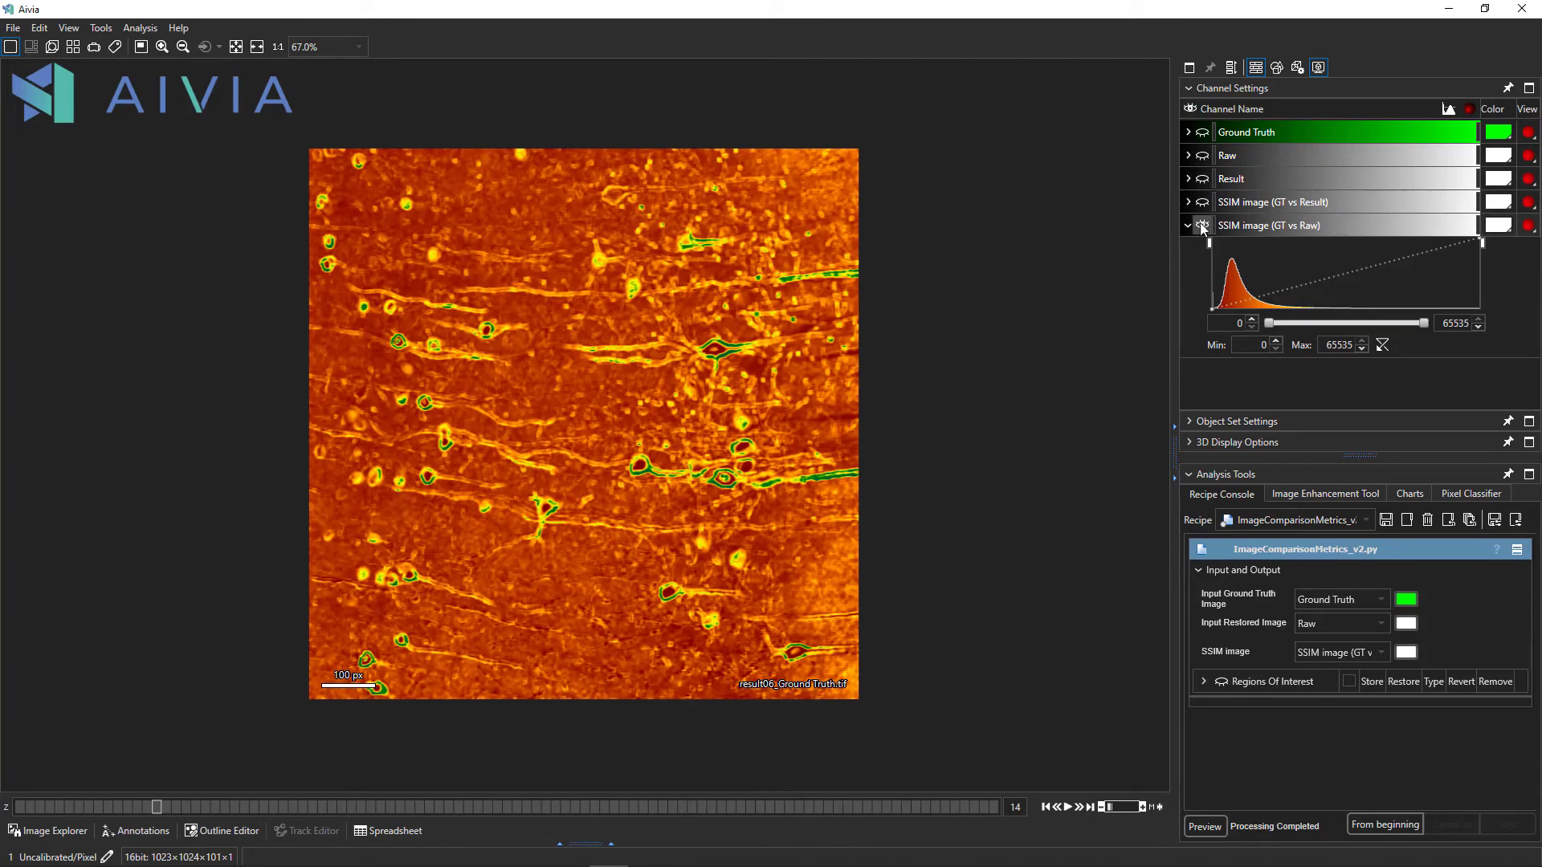
- Compare the Raw and Ground Truth channels over the whole field and at 300% magnification, and show the GT vs Result SSIM image at 67%
left_click(1221, 156)
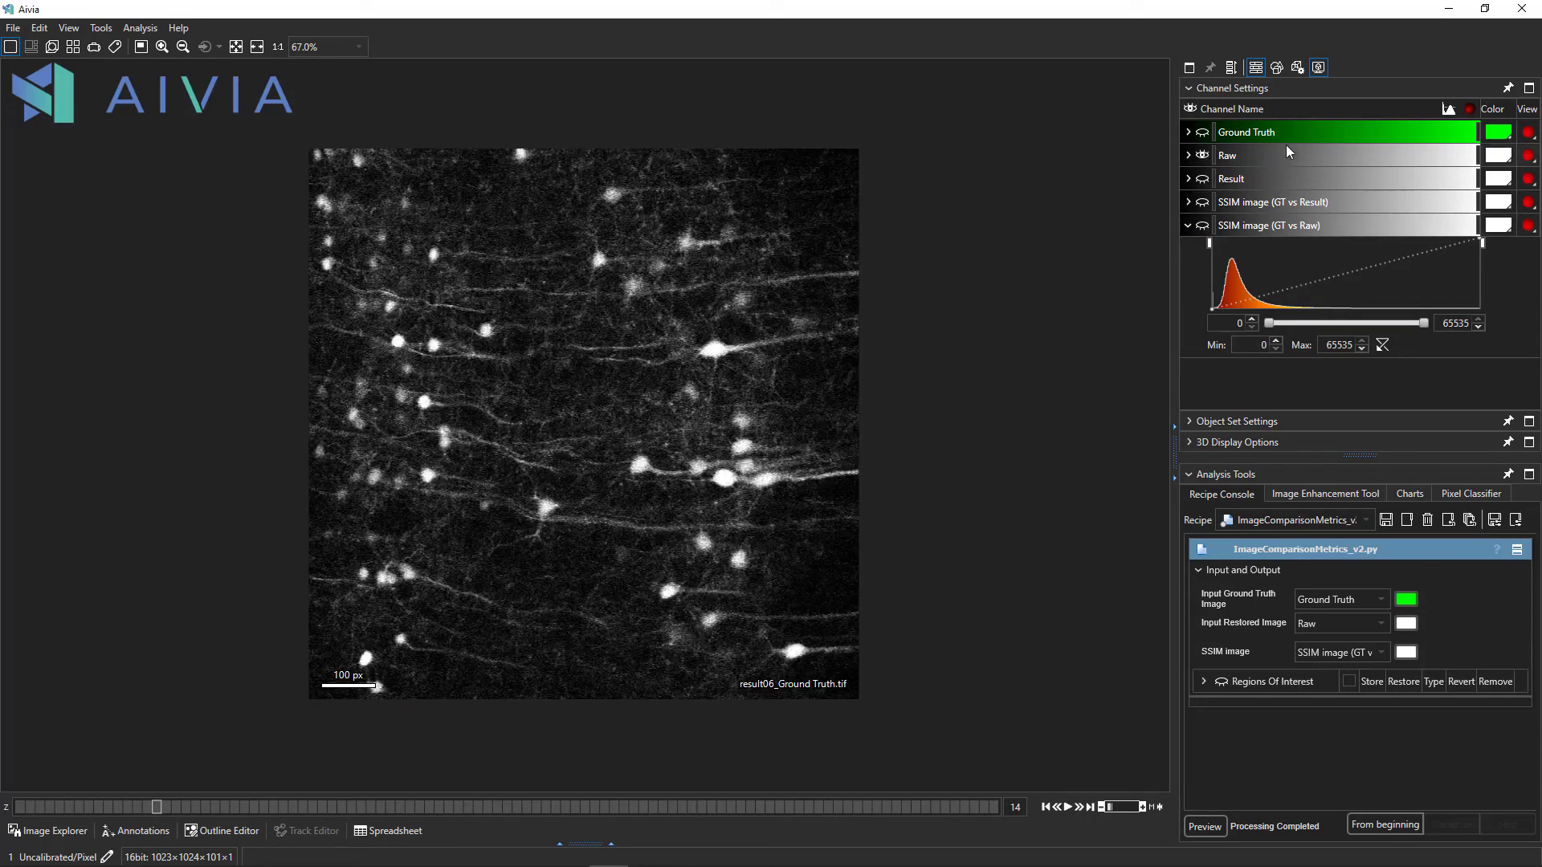
left_click(1307, 132)
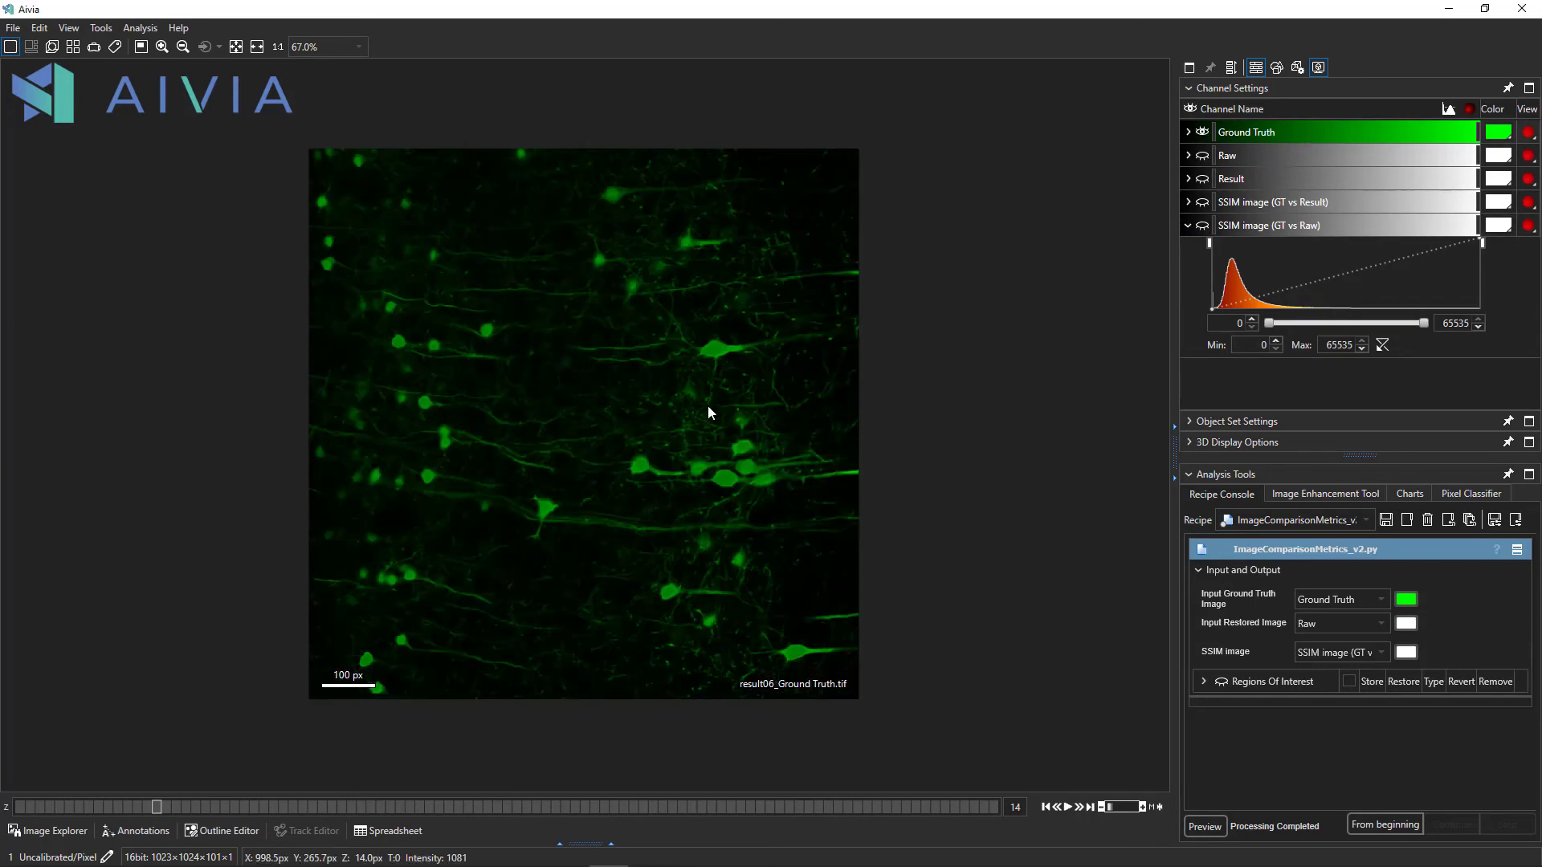
scroll(643, 418, "up", 5)
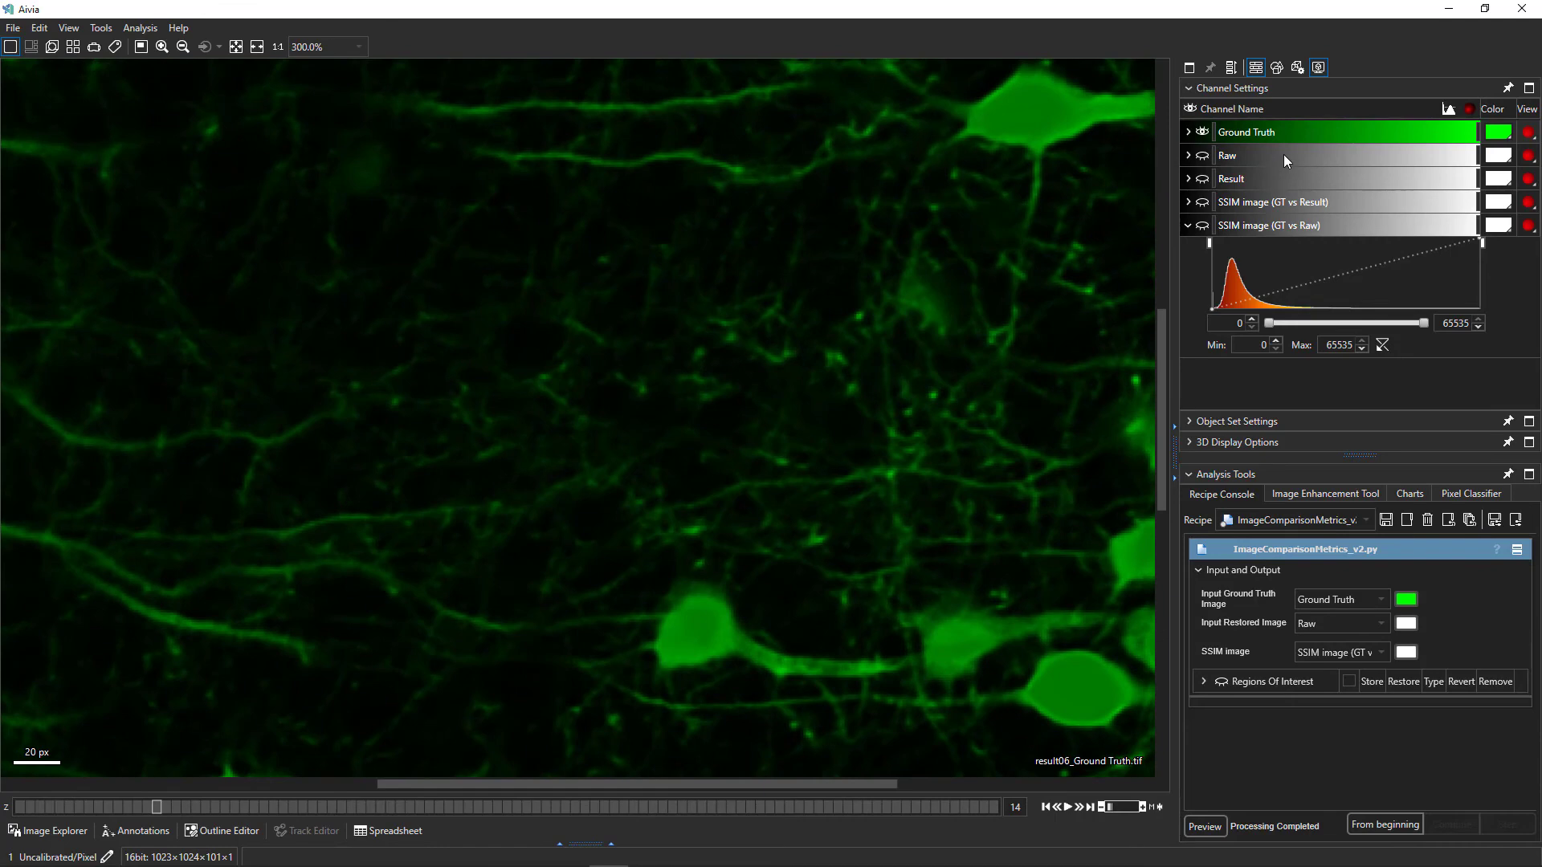
left_click(1283, 155)
left_click(1293, 132)
left_click(1297, 157)
left_click(1301, 134)
scroll(742, 369, "down", 5)
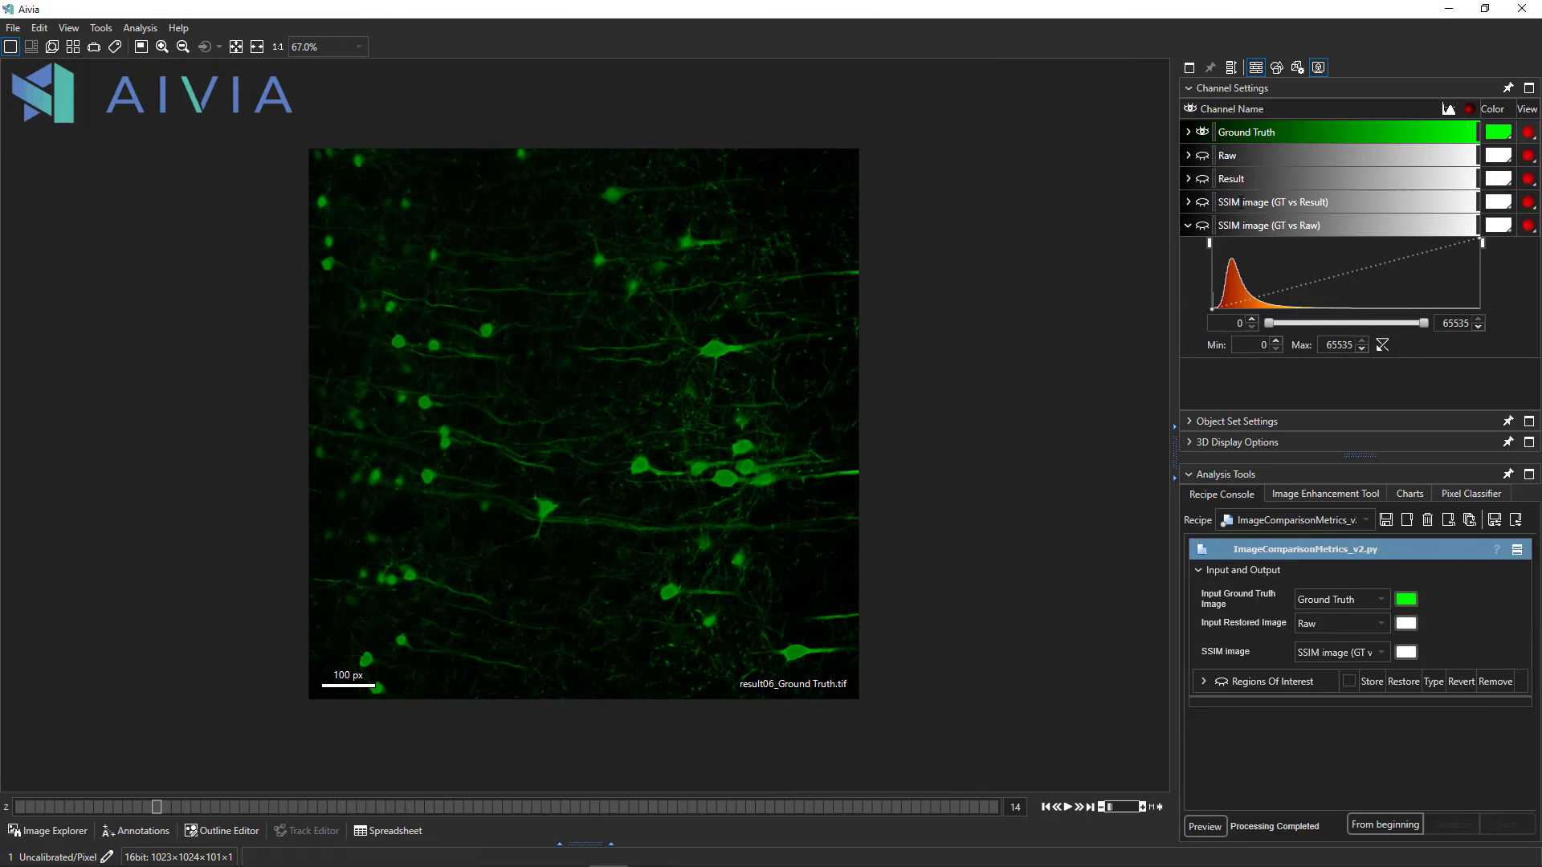
left_click(1254, 203)
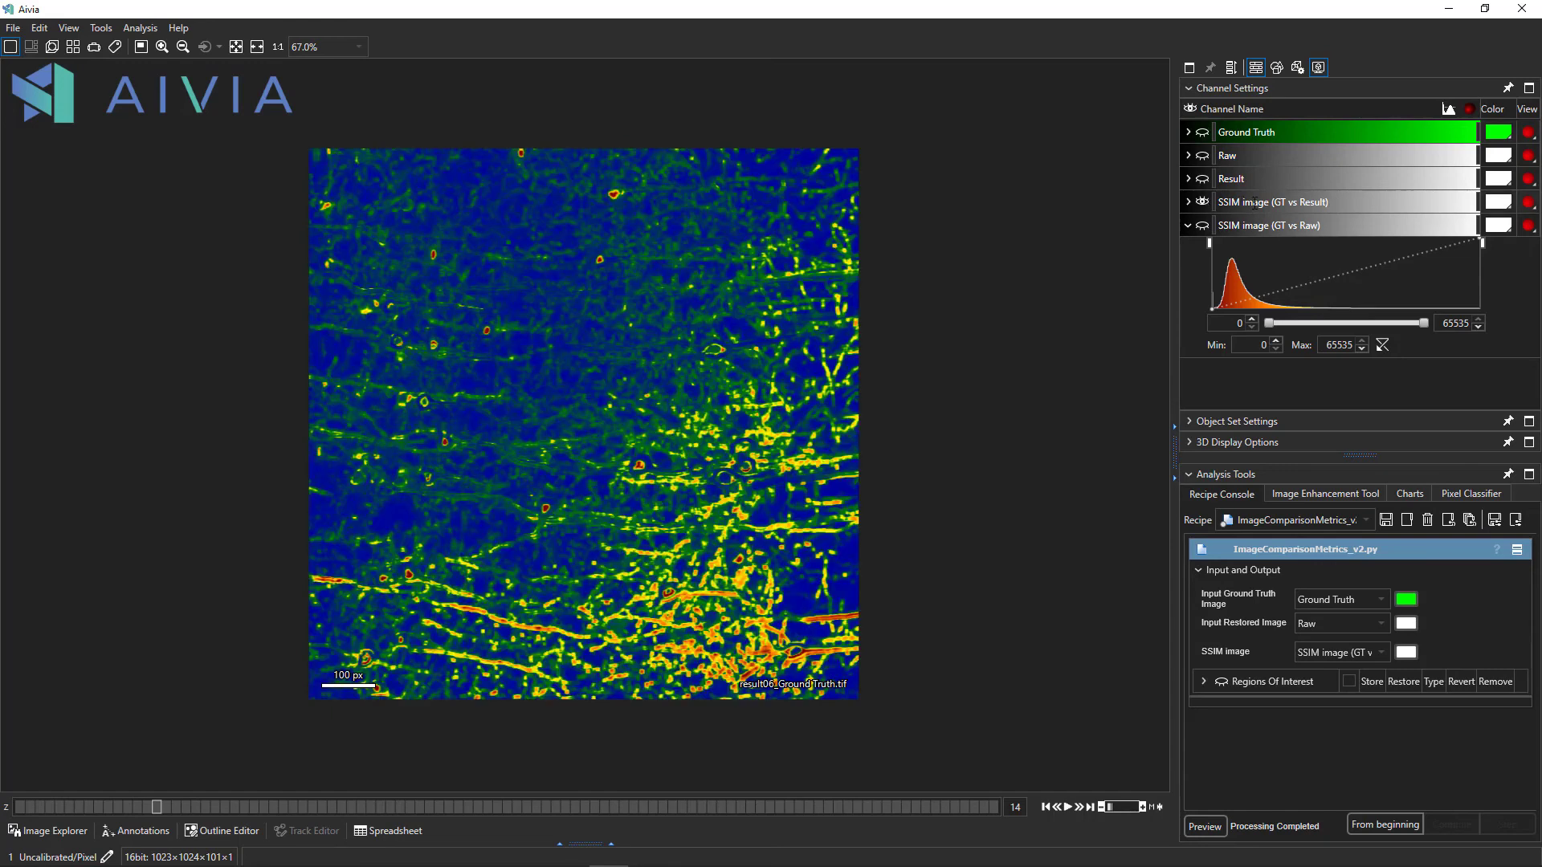